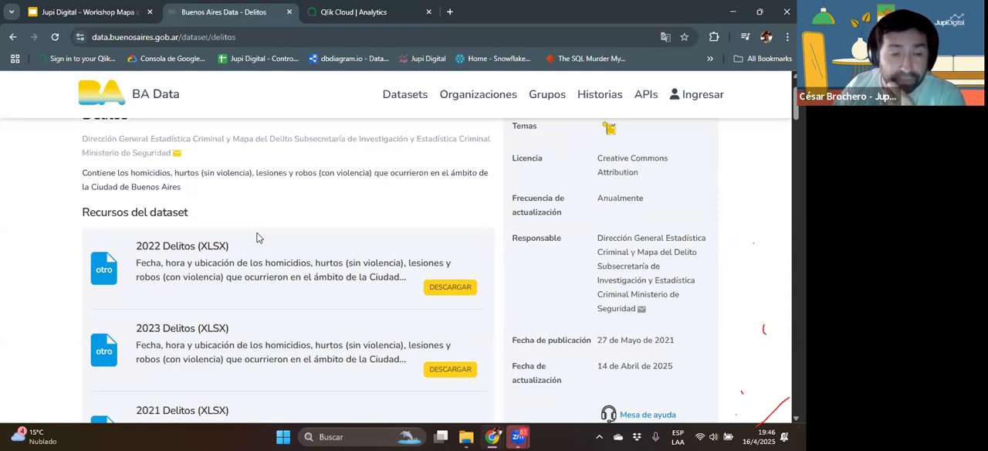
# Step: Look over the Delitos dataset page on BA Data and switch to the Qlik Cloud Analytics home page
pyautogui.scroll(-2, 257, 247)
pyautogui.scroll(3, 270, 240)
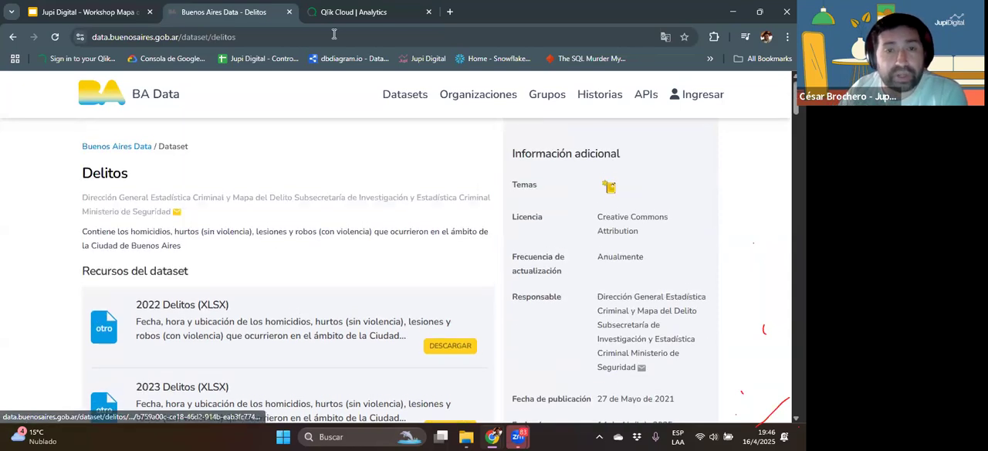
pyautogui.click(350, 15)
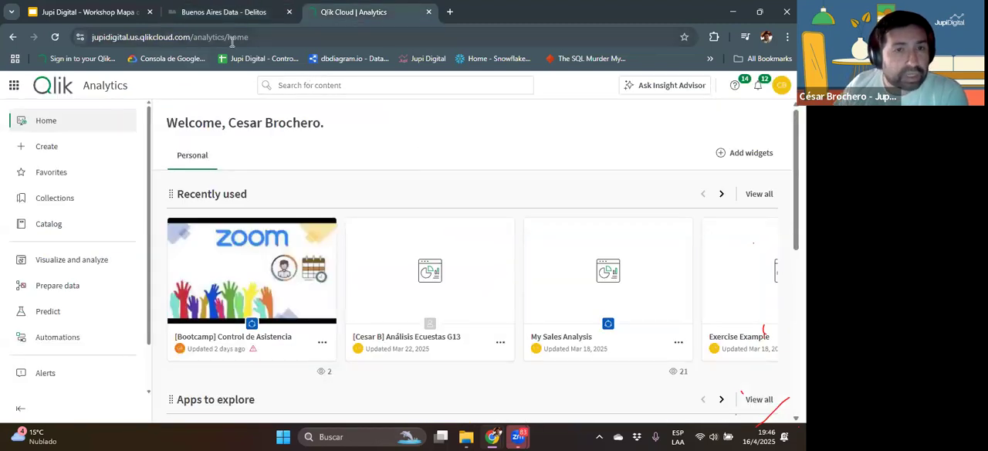
pyautogui.click(284, 33)
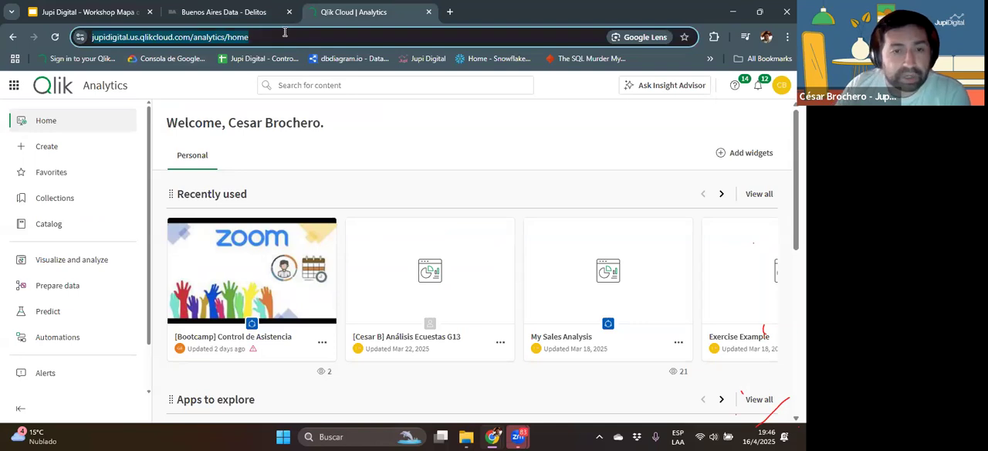
pyautogui.click(444, 147)
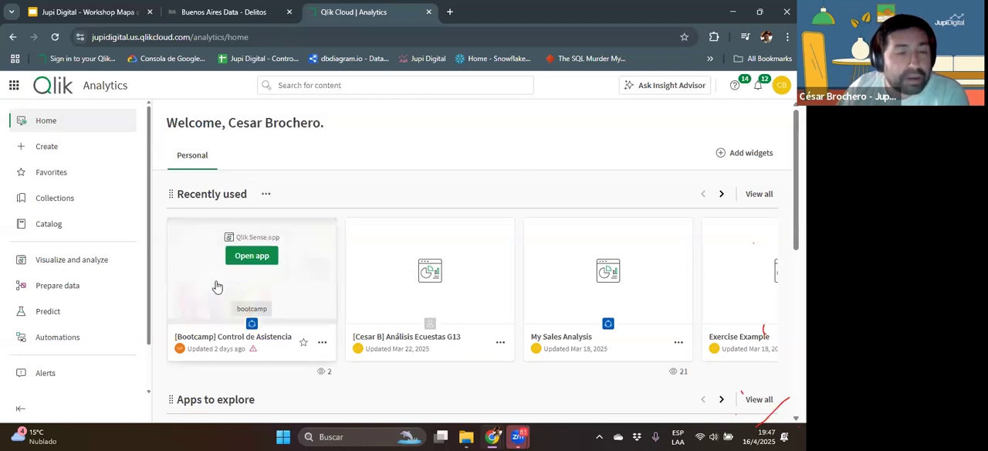
# Step: Reload the Qlik Cloud tenant from its address and log in with the saved account credentials
pyautogui.click(58, 147)
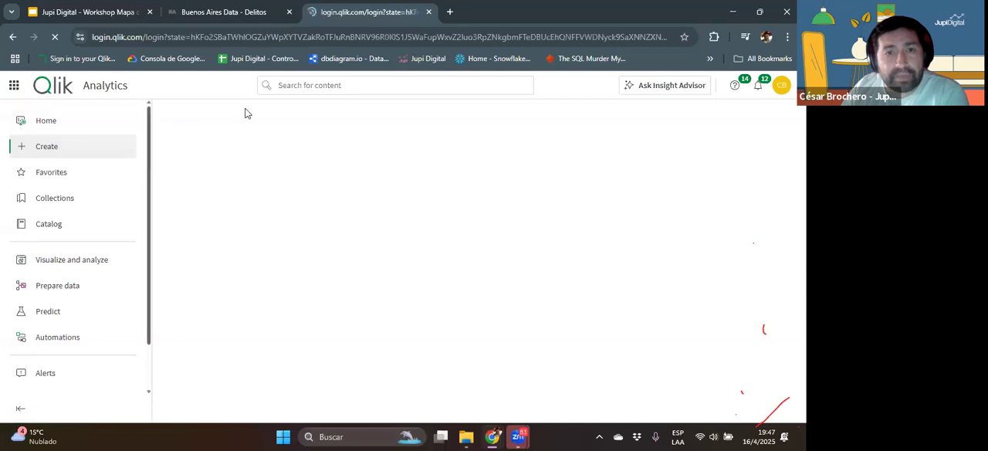
pyautogui.click(269, 34)
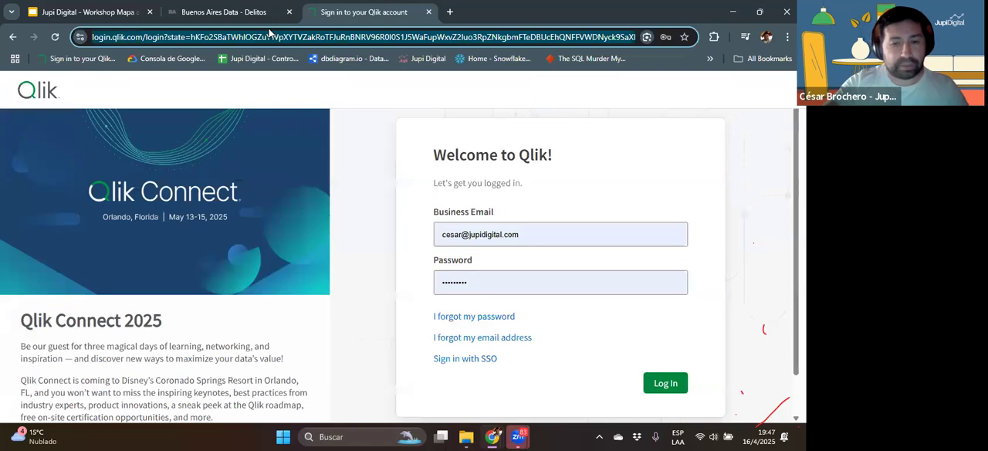
pyautogui.write('jupidigital.us.qlikcloud.com')
pyautogui.press('Return')
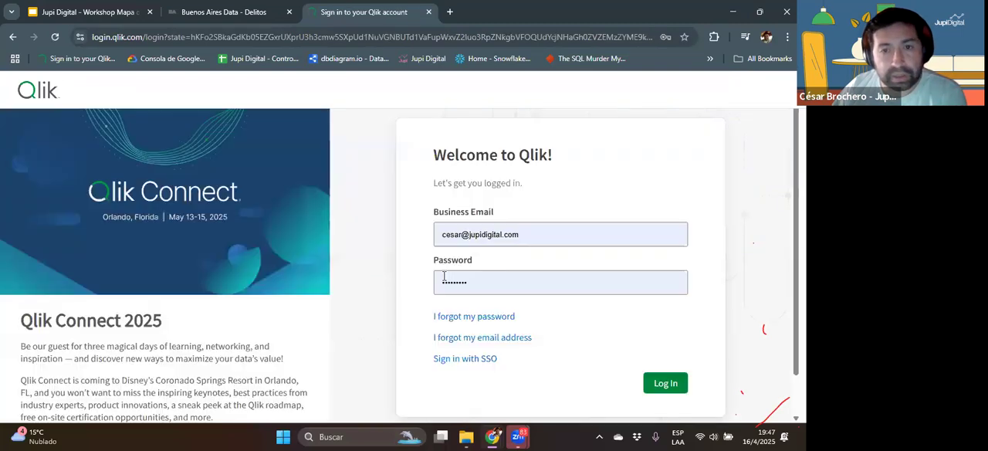
pyautogui.click(660, 386)
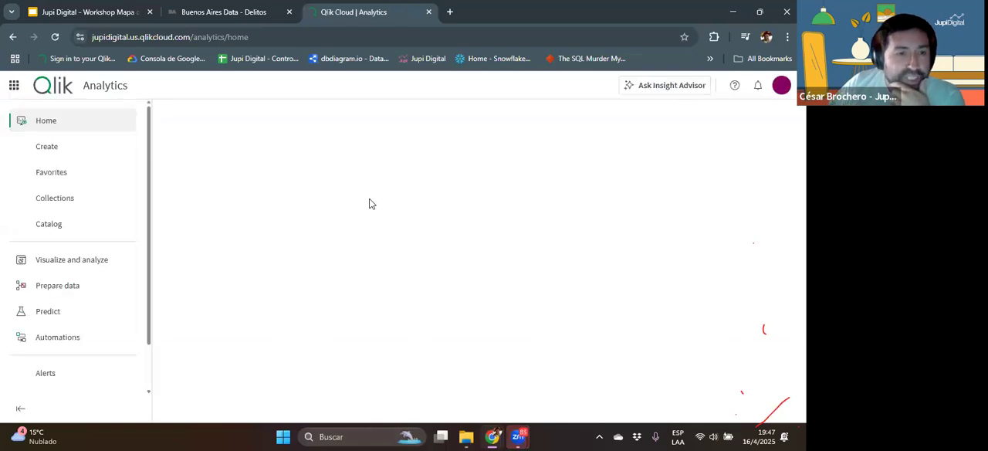
# Step: Start creating a new analytics app and set its space to Personal
pyautogui.click(47, 147)
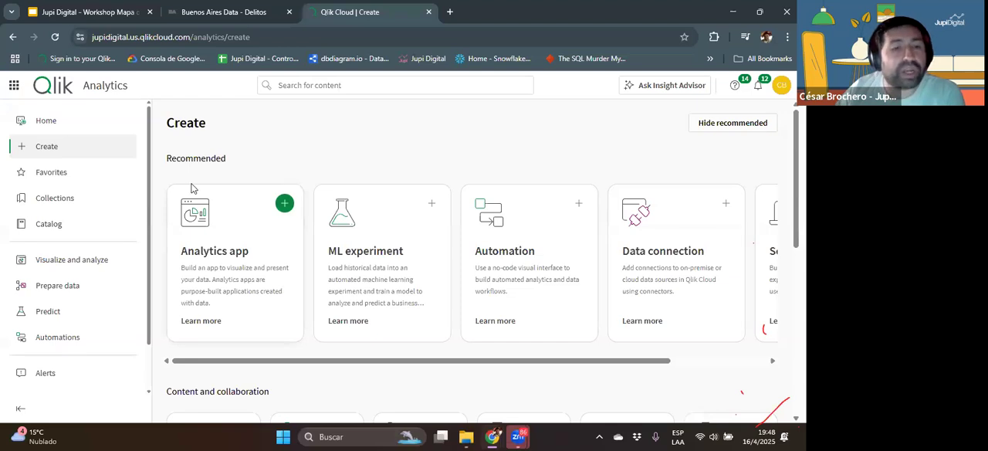
pyautogui.click(283, 203)
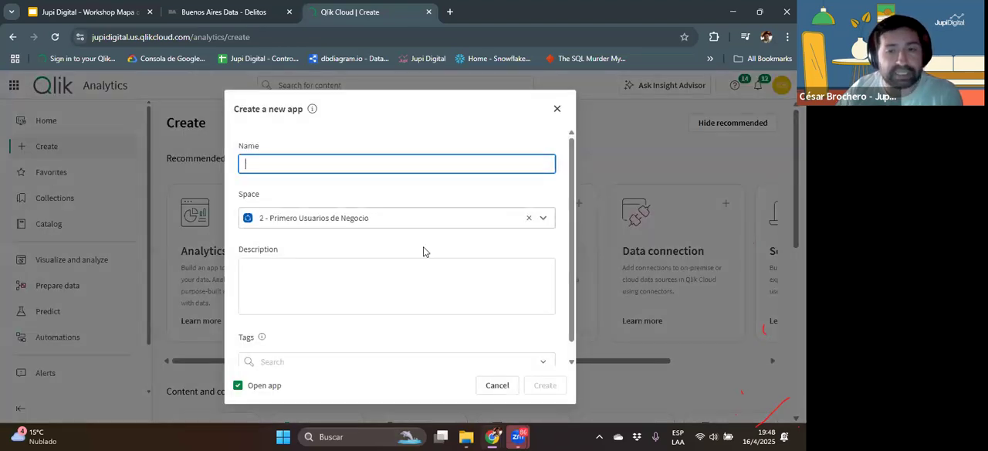
pyautogui.click(542, 218)
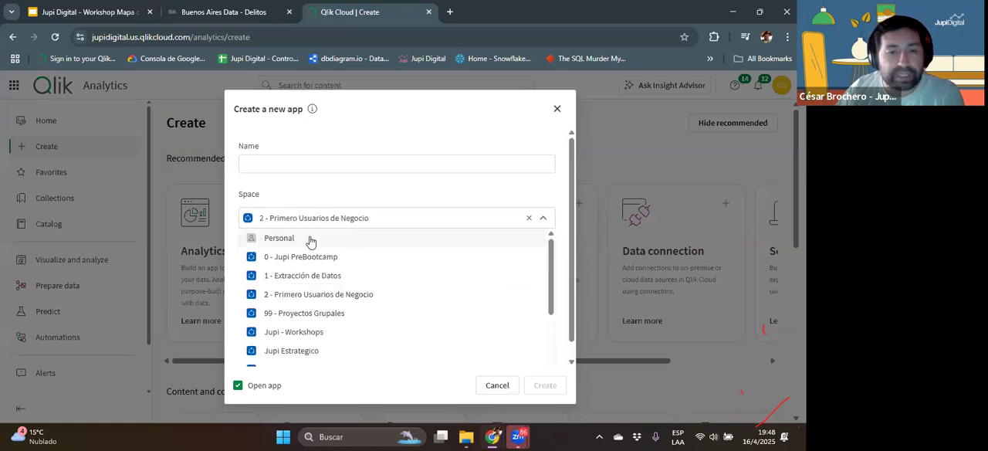
pyautogui.click(311, 236)
# Step: Name the new app "Jupi Workshops - Delitos CABA" and create it
pyautogui.click(267, 163)
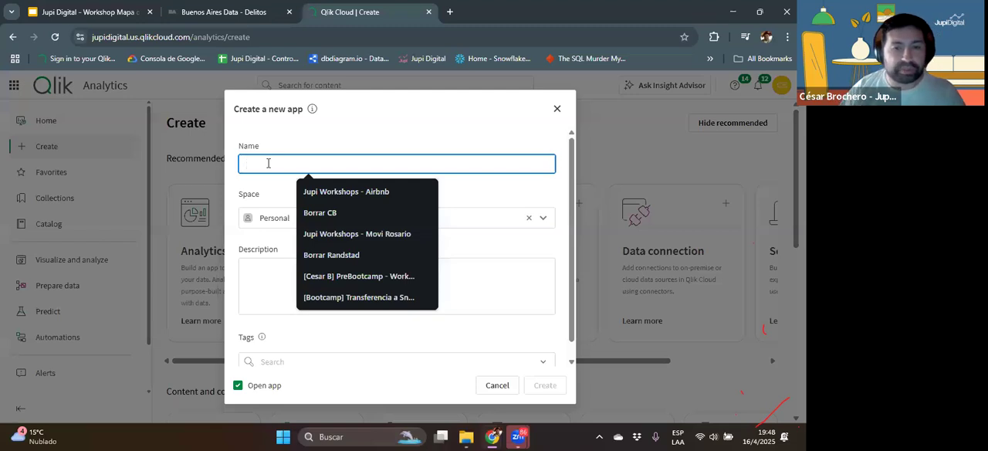
pyautogui.click(347, 193)
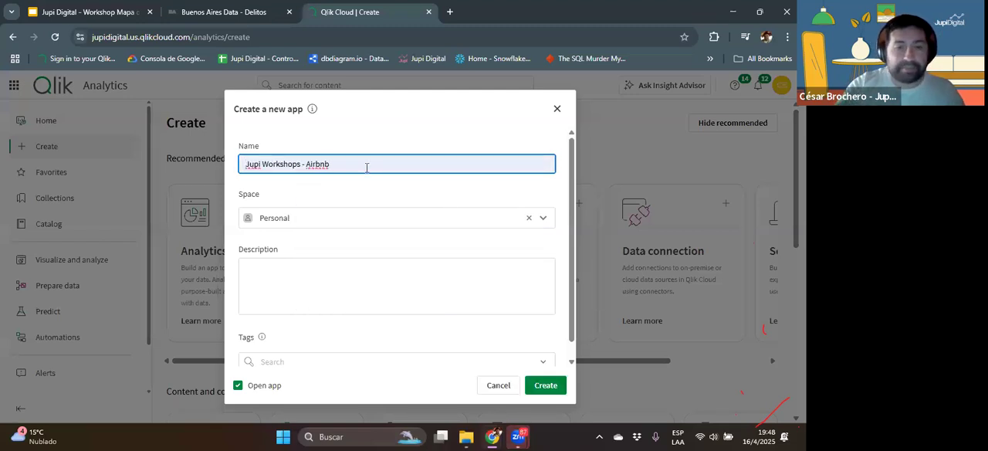
pyautogui.press('BackSpace')
pyautogui.press('BackSpace')
pyautogui.press('BackSpace')
pyautogui.press('BackSpace')
pyautogui.press('BackSpace')
pyautogui.press('BackSpace')
pyautogui.write('Delitos CABA')
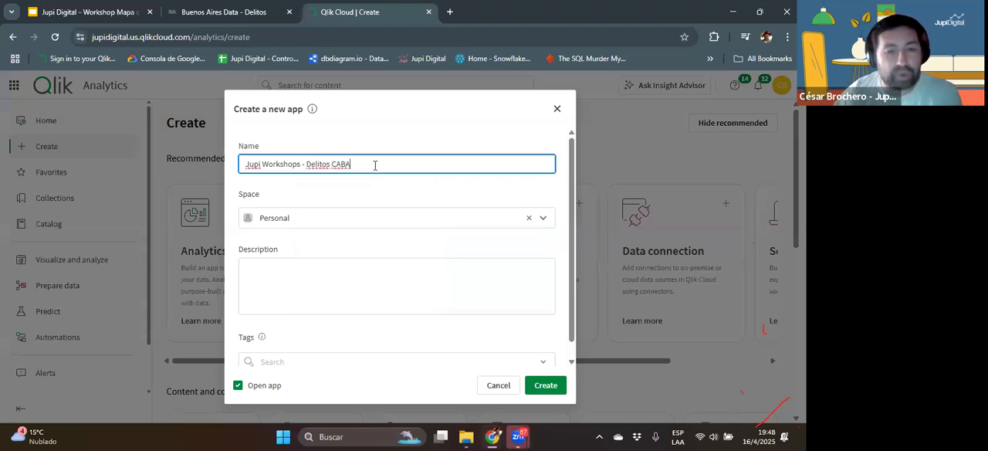
pyautogui.click(324, 262)
pyautogui.click(546, 386)
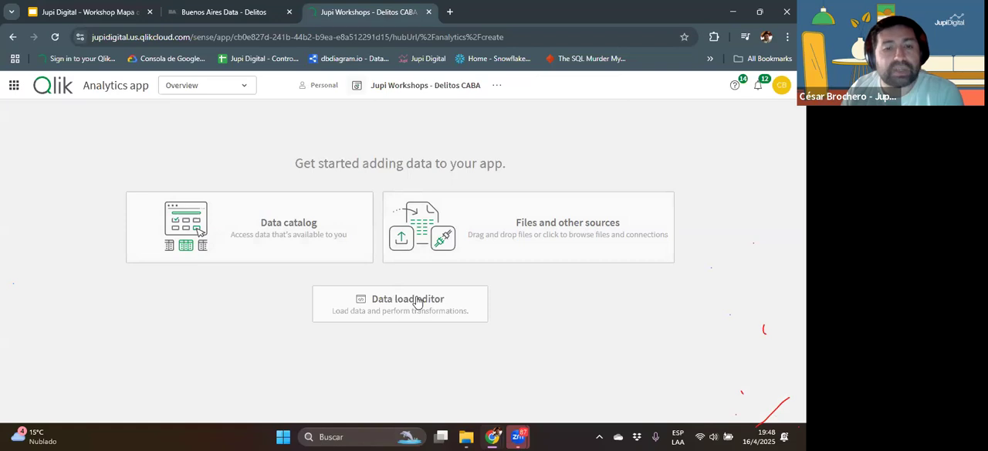
# Step: Start adding data to the app from files and other sources
pyautogui.click(569, 228)
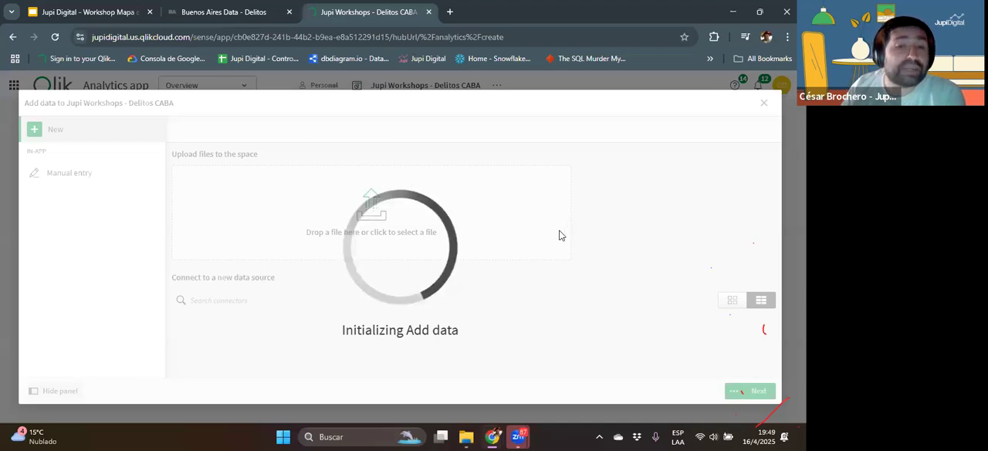
pyautogui.click(216, 14)
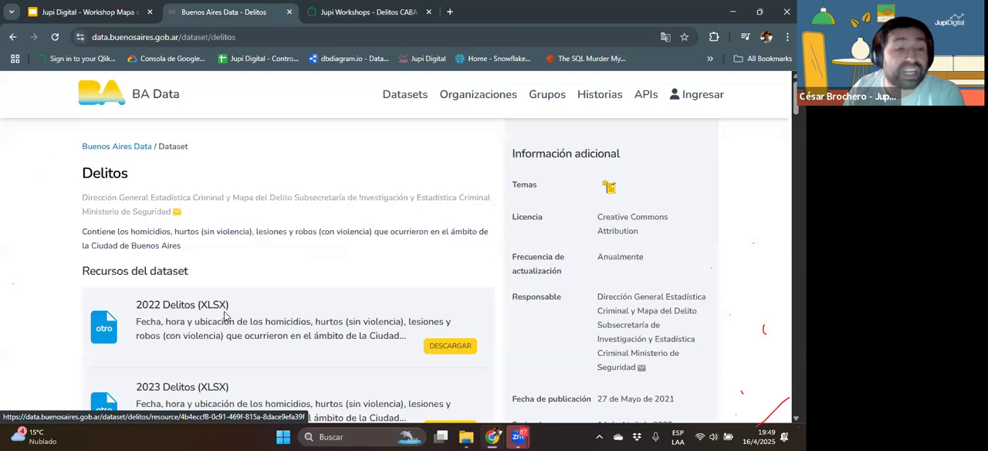
pyautogui.click(372, 12)
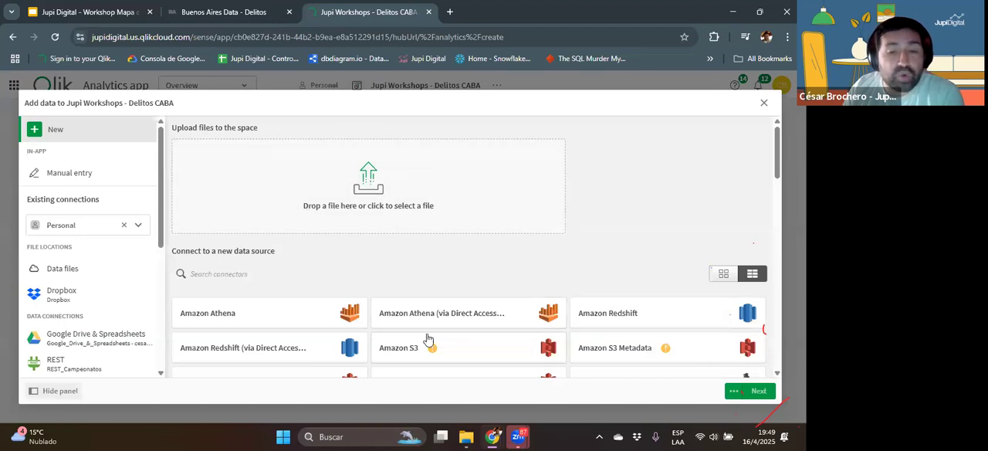
# Step: Examine the list of connectors available for connecting to a new data source
pyautogui.scroll(-5, 426, 347)
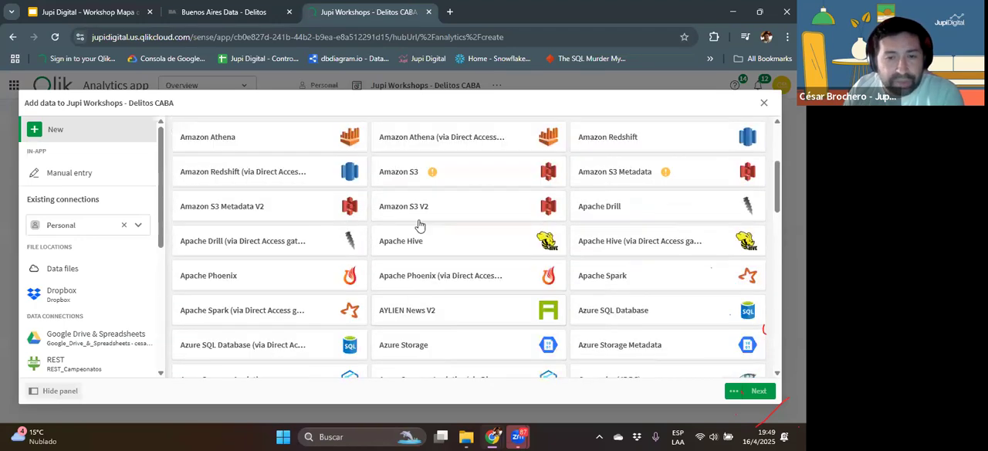
pyautogui.scroll(-4, 419, 224)
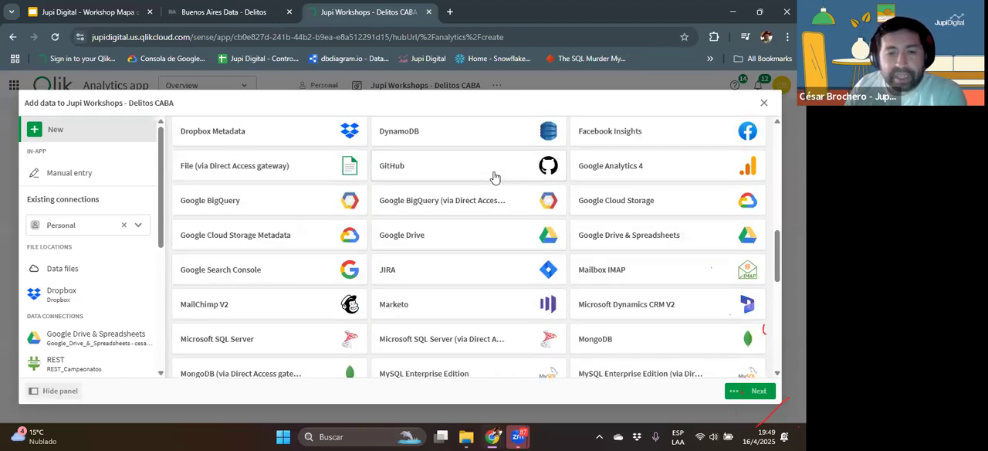
pyautogui.scroll(-1, 495, 177)
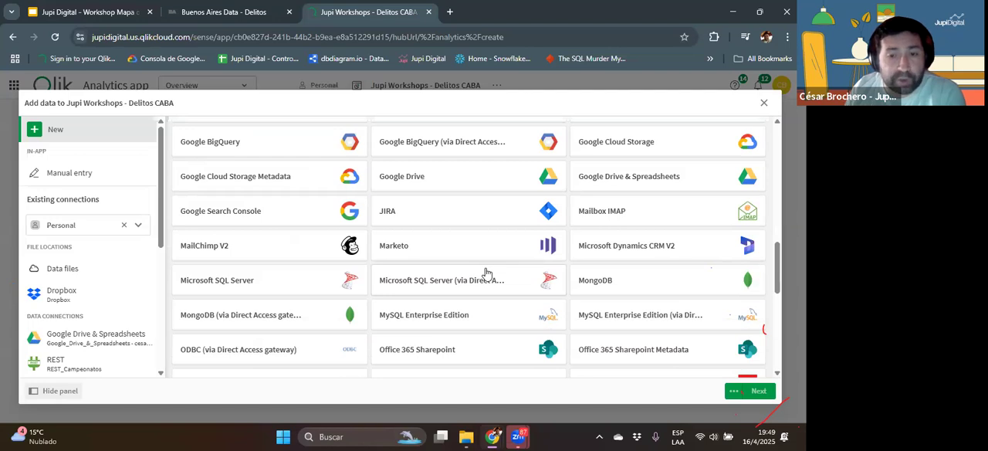
pyautogui.scroll(3, 486, 273)
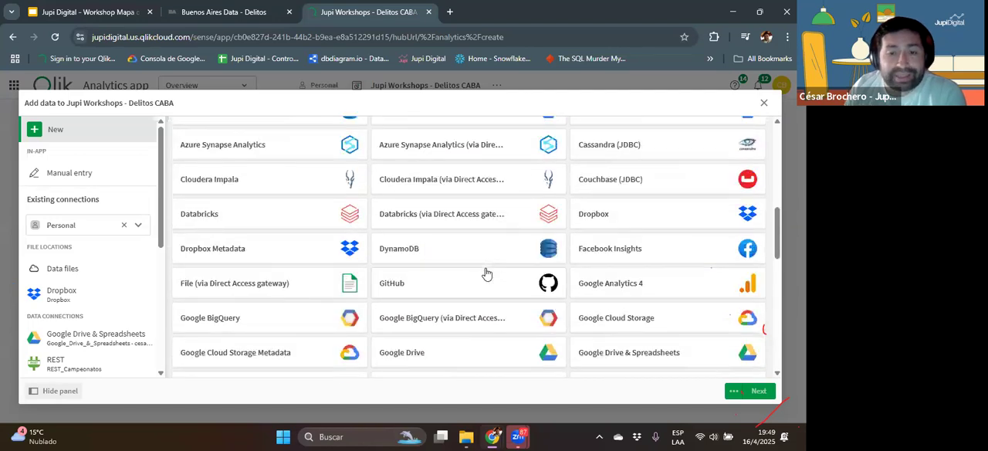
pyautogui.scroll(-12, 486, 273)
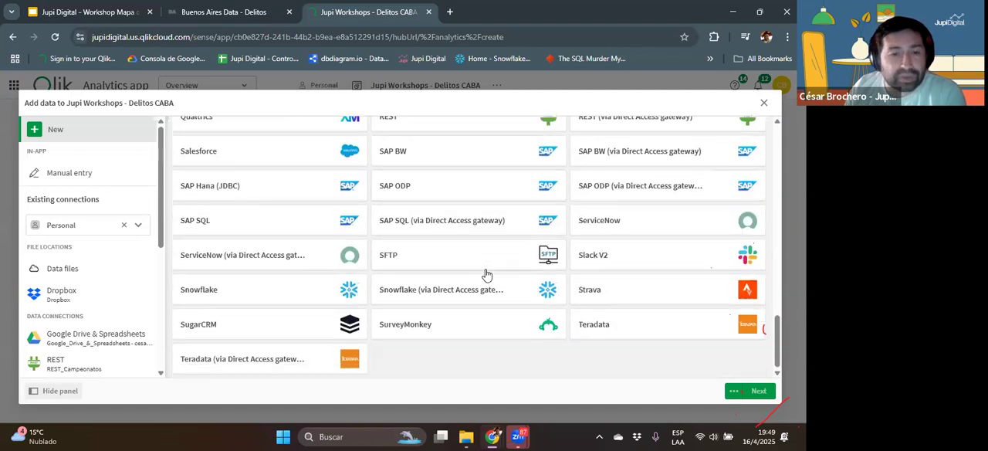
pyautogui.scroll(13, 486, 274)
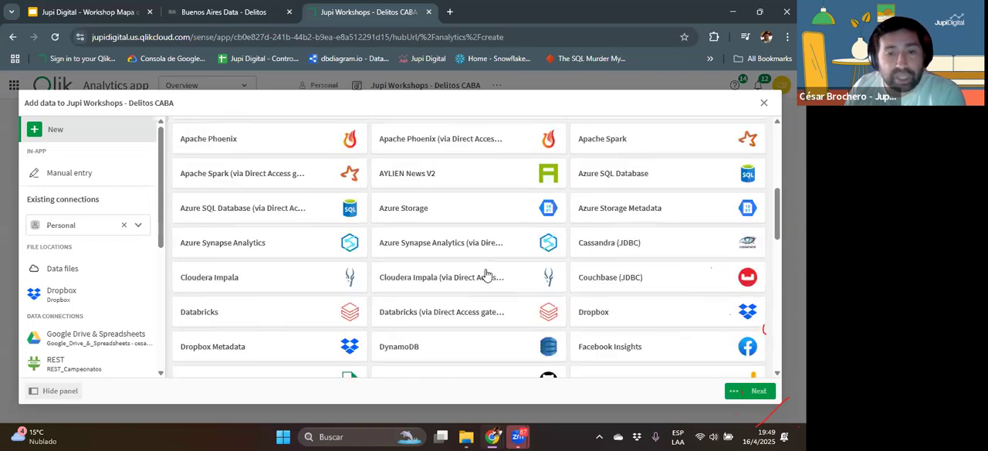
pyautogui.scroll(4, 486, 273)
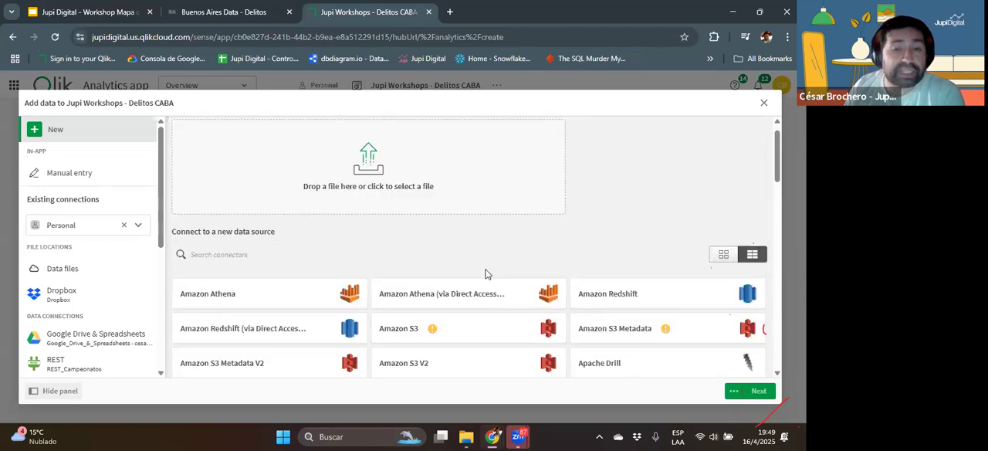
pyautogui.scroll(1, 390, 245)
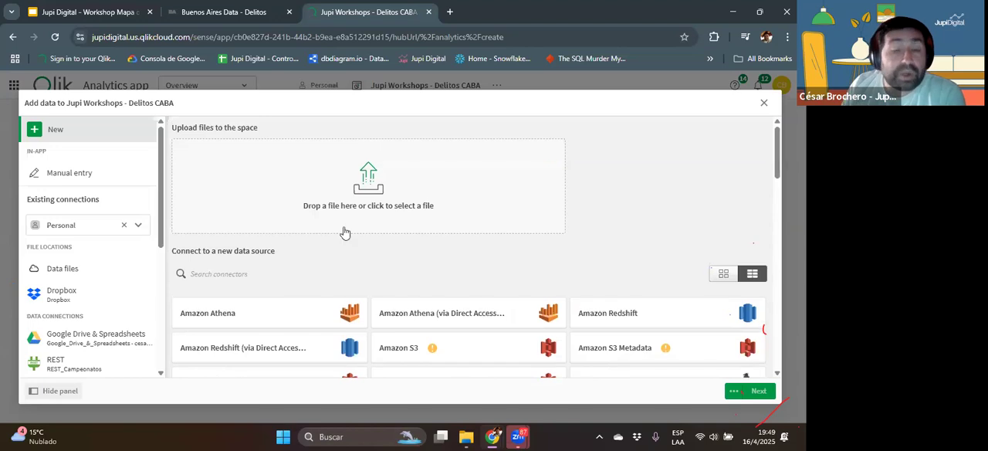
# Step: Upload the file "Jupi Workshops - Mapa del Delito CABA.csv" from the Descargas folder to the app's space
pyautogui.click(355, 199)
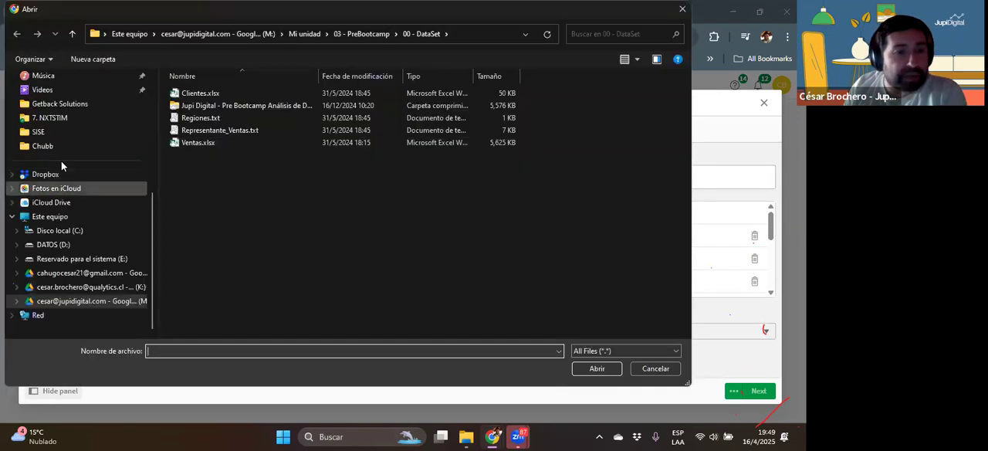
pyautogui.scroll(5, 69, 162)
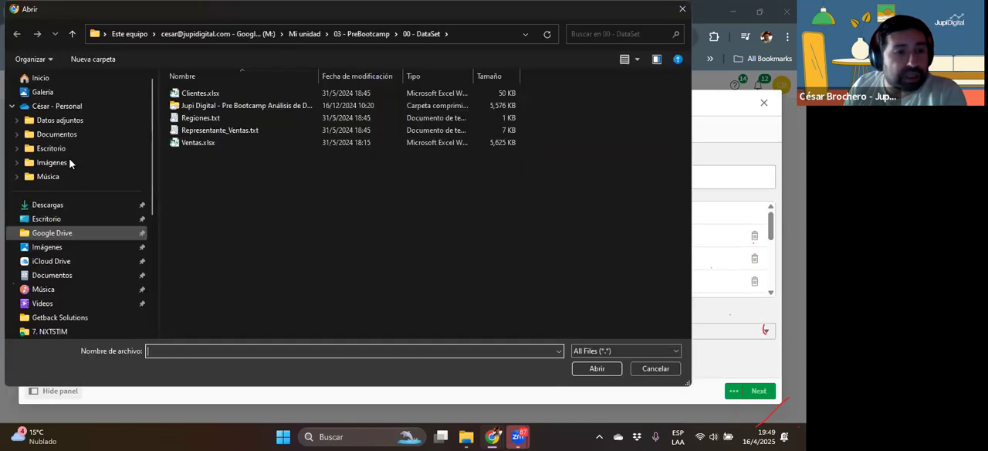
pyautogui.click(62, 204)
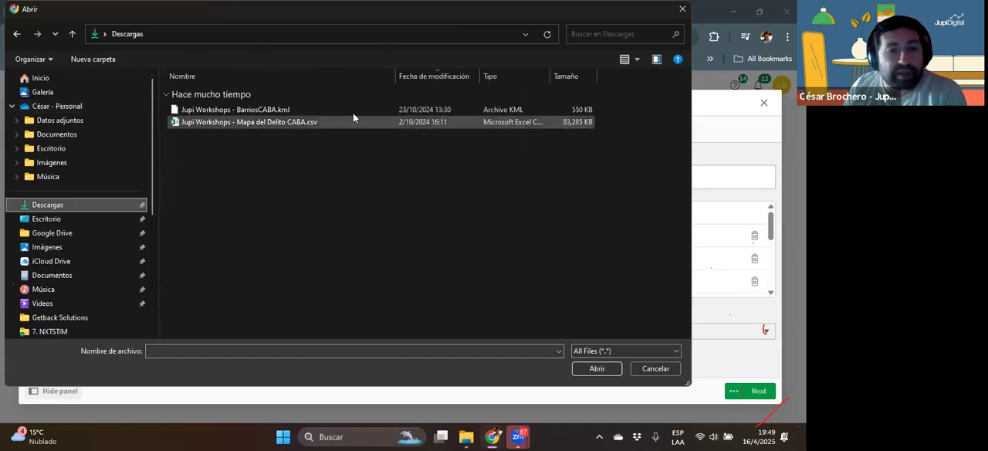
pyautogui.click(235, 123)
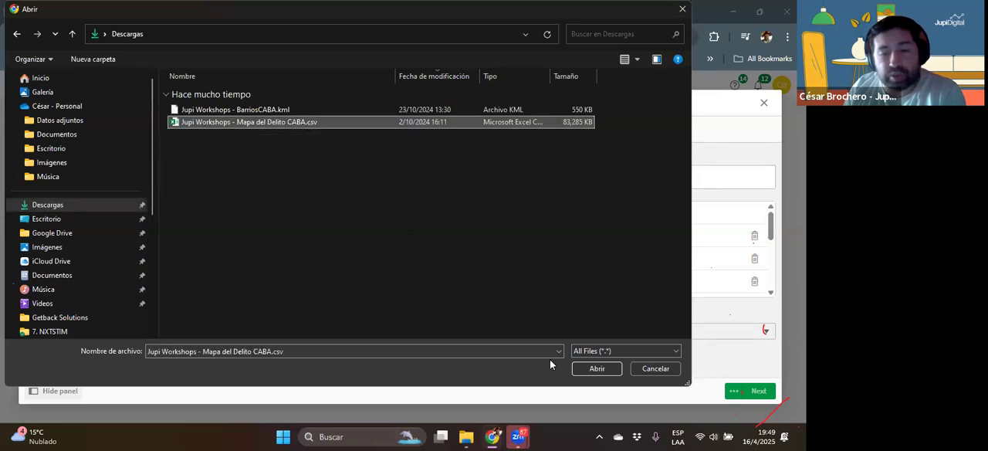
pyautogui.click(596, 368)
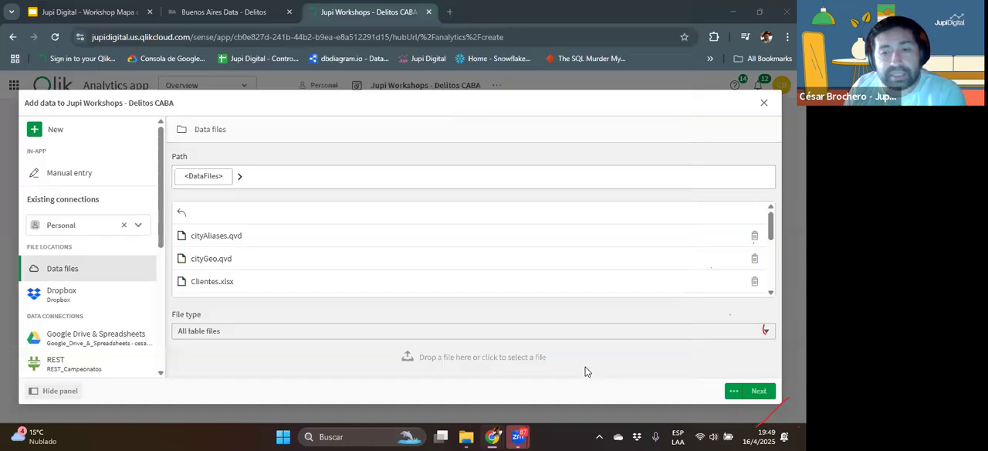
# Step: Review the yearly Delitos files on the BA Data page and return to the Qlik app's data import
pyautogui.click(220, 10)
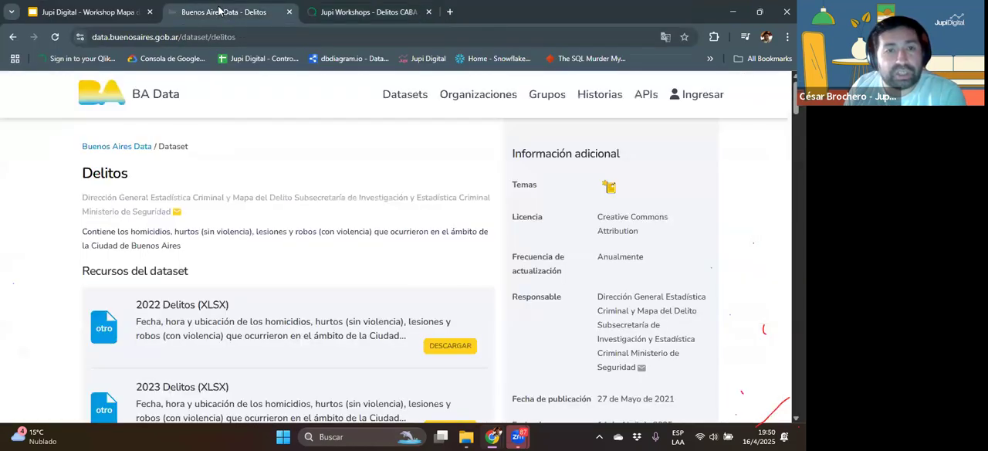
pyautogui.scroll(-15, 240, 311)
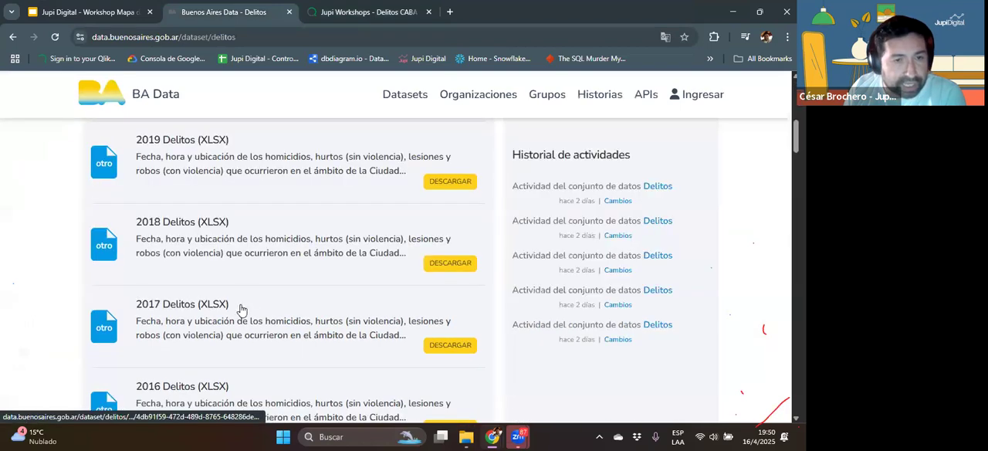
pyautogui.scroll(15, 241, 307)
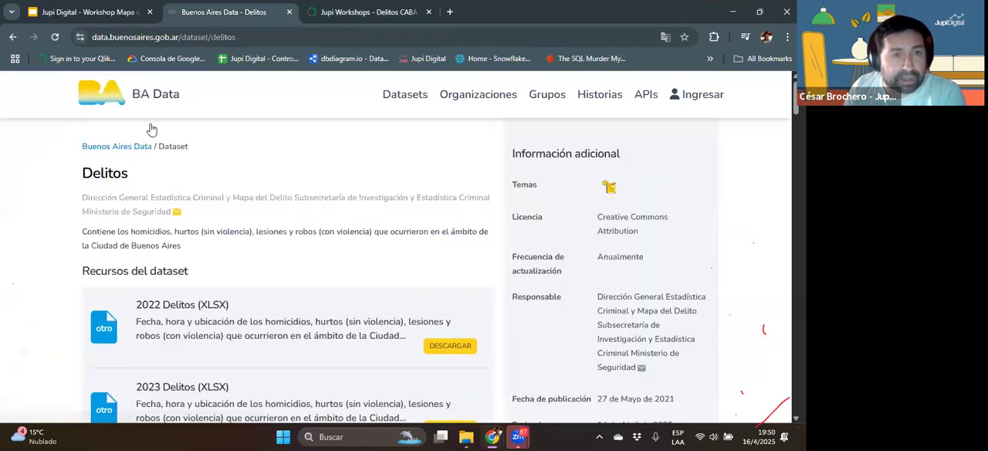
pyautogui.click(347, 10)
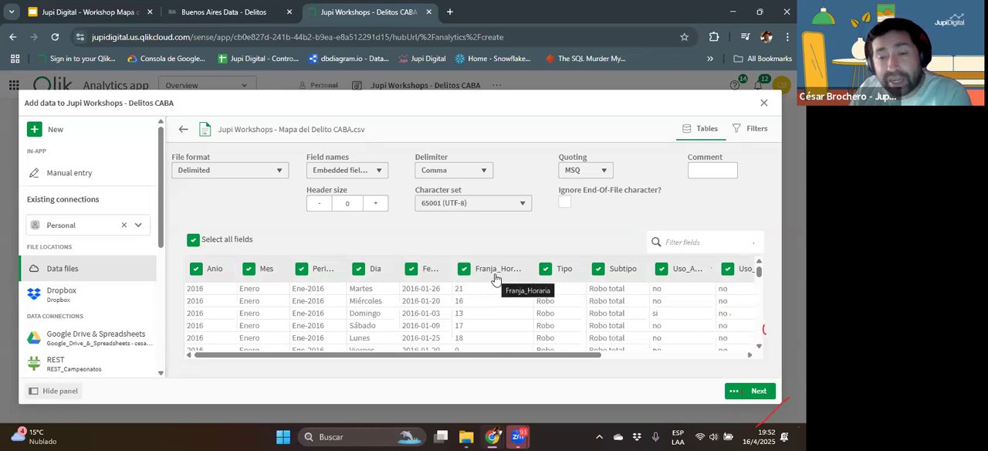
# Step: Review the CSV's columns in the preview and load the table into the app with all fields selected
pyautogui.moveTo(599, 354); pyautogui.dragTo(736, 373)
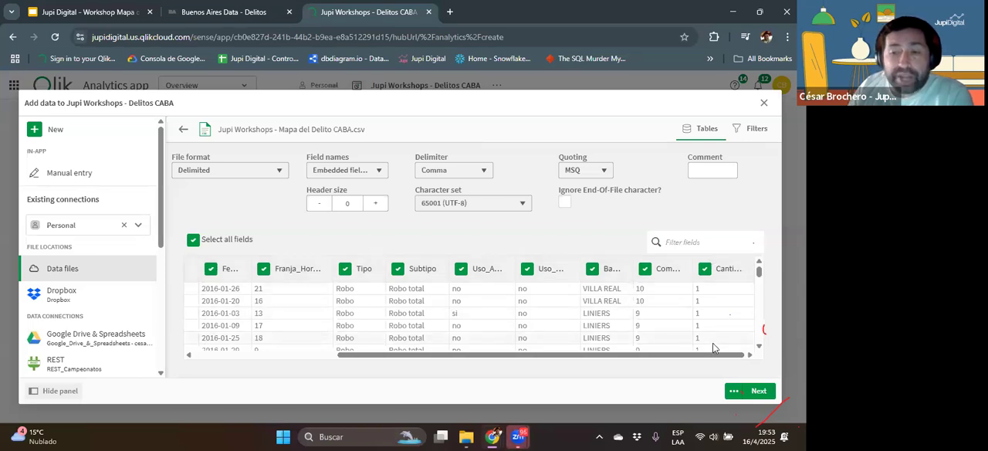
pyautogui.moveTo(688, 354); pyautogui.dragTo(522, 348)
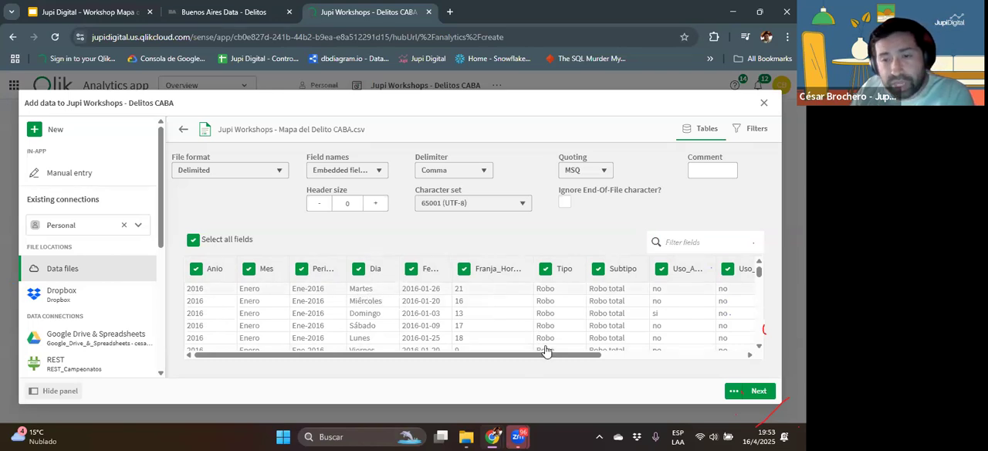
pyautogui.moveTo(556, 356); pyautogui.dragTo(711, 360)
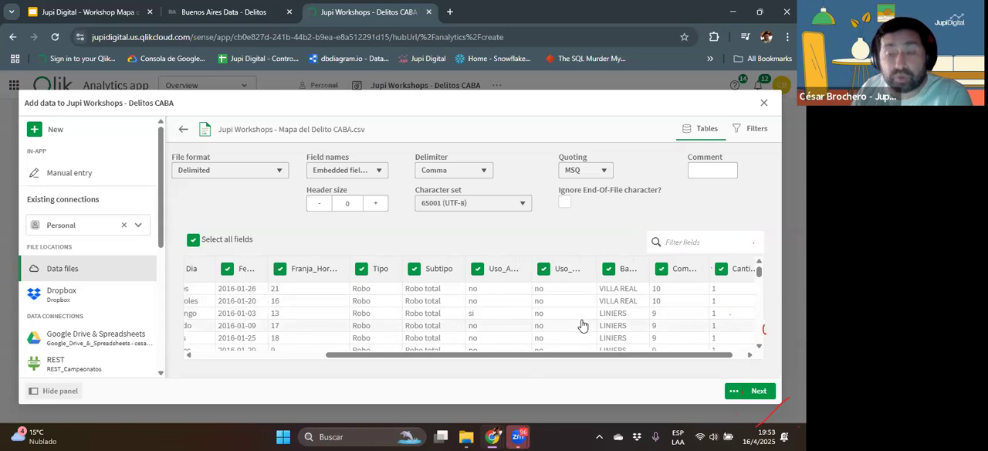
pyautogui.click(755, 390)
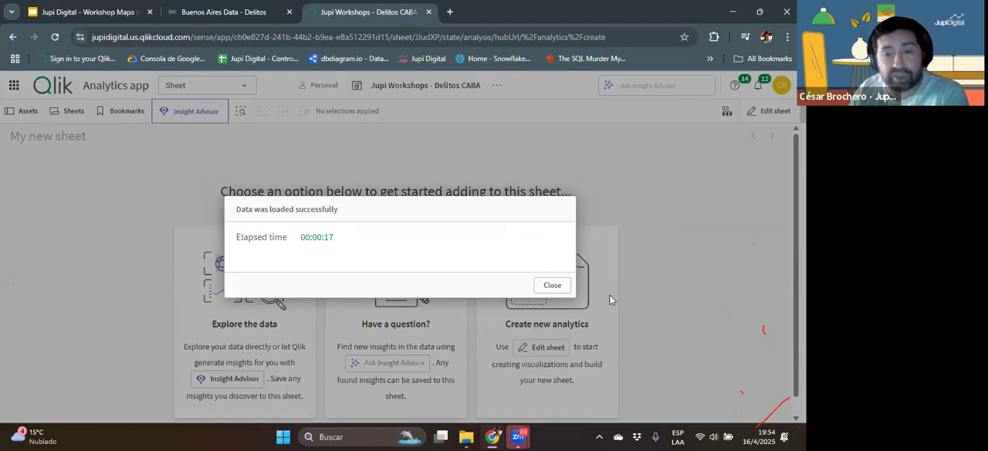
pyautogui.click(552, 285)
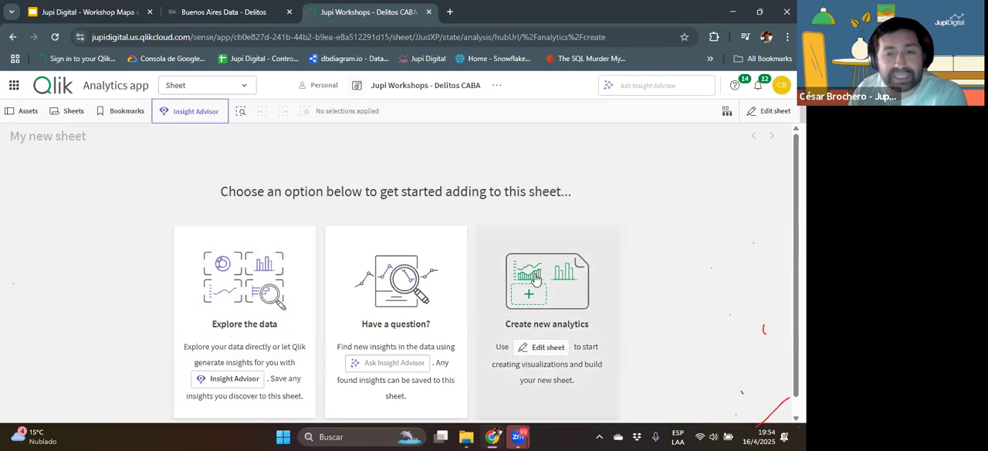
# Step: Start editing the new sheet and add a filter pane stretched as a one-row strip across the sheet's full width
pyautogui.click(537, 280)
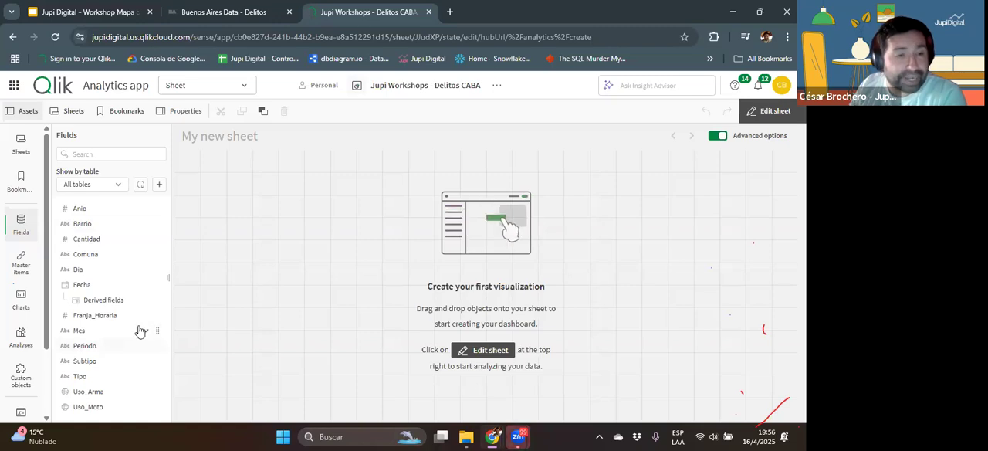
pyautogui.click(23, 298)
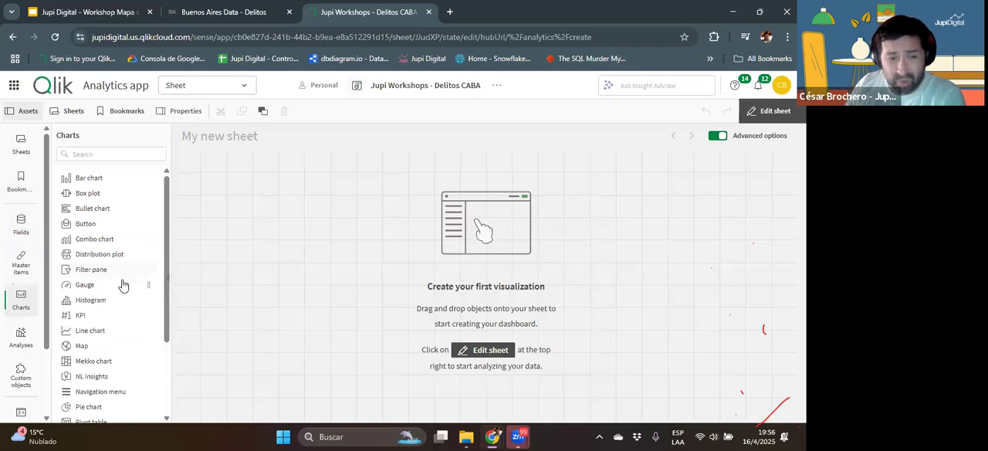
pyautogui.moveTo(91, 271); pyautogui.dragTo(348, 208)
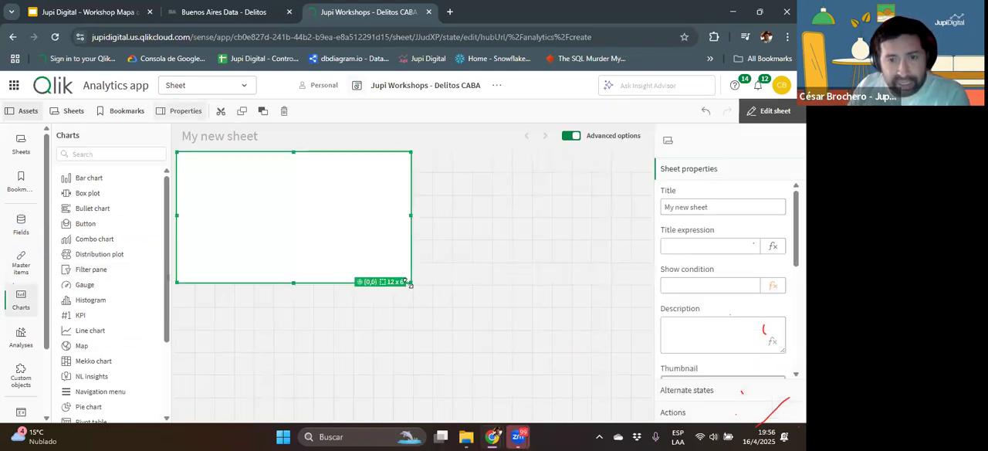
pyautogui.moveTo(411, 283); pyautogui.dragTo(452, 194)
pyautogui.moveTo(532, 201); pyautogui.dragTo(637, 176)
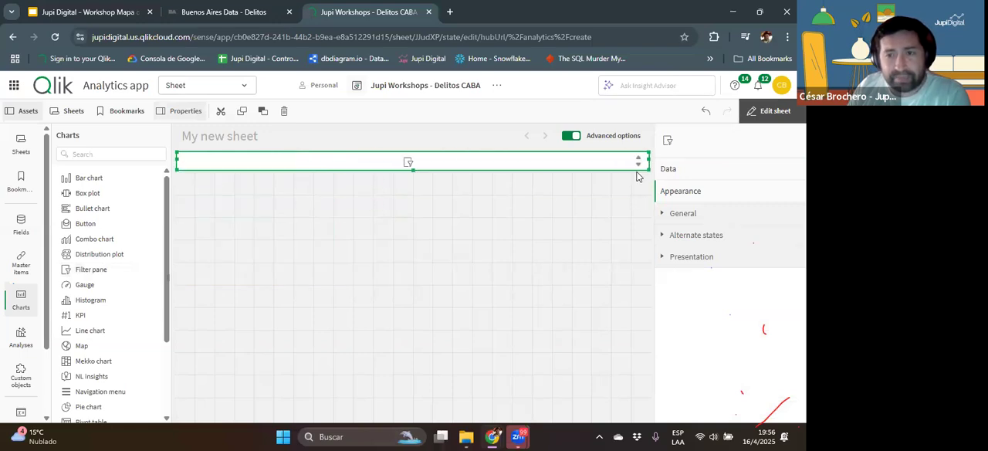
# Step: Add the fields Anio, Mes, Barrio, Tipo and Subtipo to the filter pane
pyautogui.click(21, 224)
pyautogui.moveTo(85, 216); pyautogui.dragTo(270, 162)
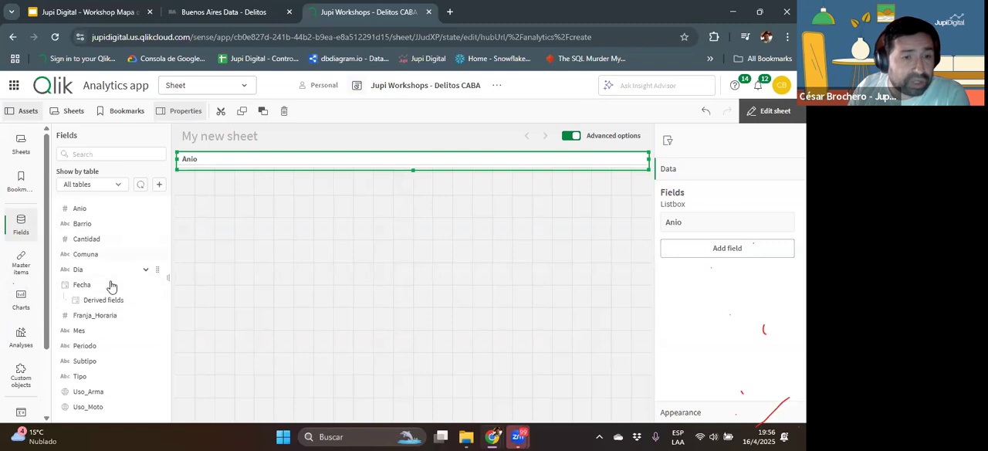
pyautogui.moveTo(97, 340); pyautogui.dragTo(232, 224)
pyautogui.moveTo(257, 166); pyautogui.dragTo(255, 164)
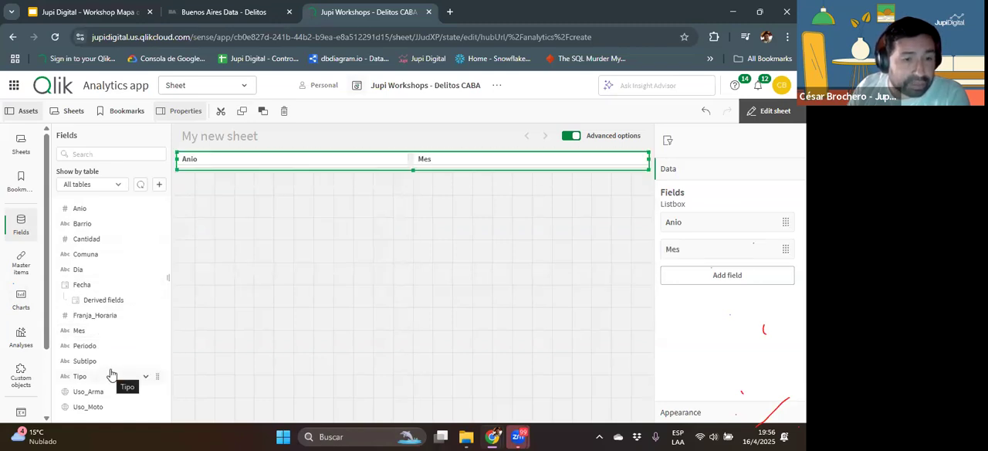
pyautogui.moveTo(77, 223); pyautogui.dragTo(280, 160)
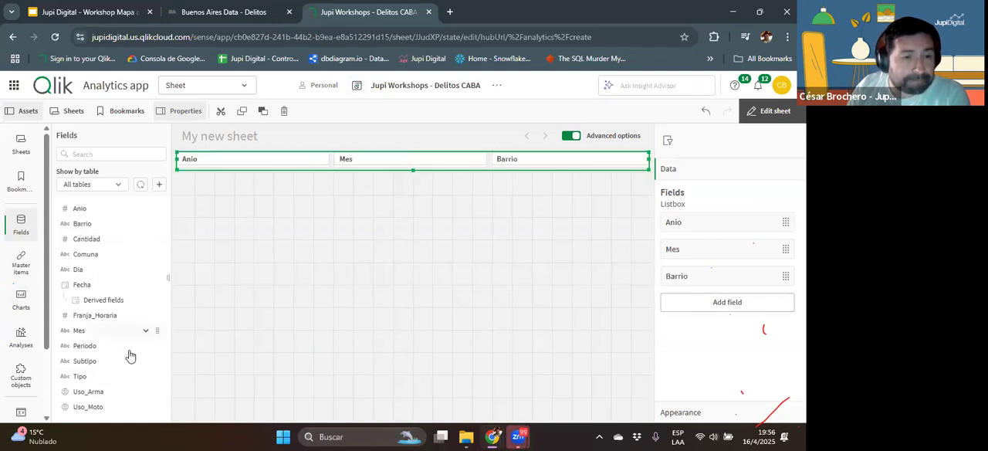
pyautogui.moveTo(86, 382); pyautogui.dragTo(298, 163)
pyautogui.moveTo(85, 363); pyautogui.dragTo(547, 176)
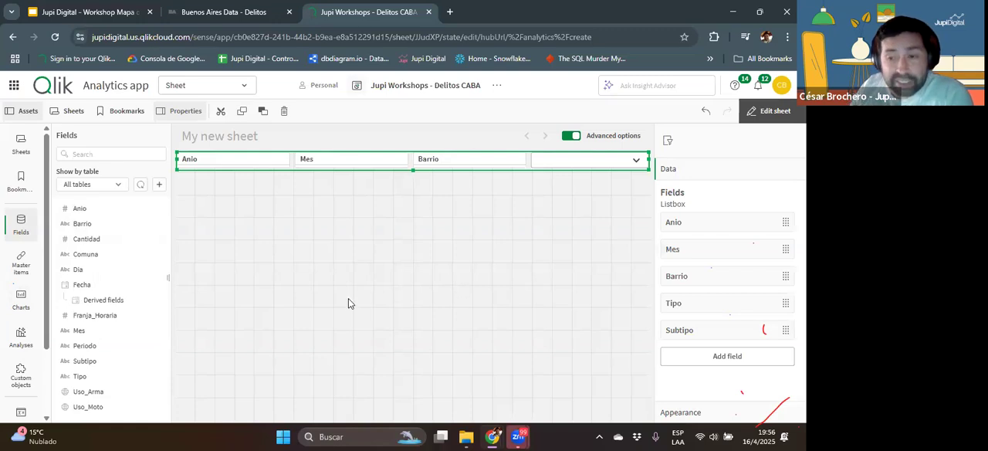
# Step: Leave sheet editing and examine the values listed in the Anio, Mes, Barrio, Tipo and Subtipo filters
pyautogui.click(768, 117)
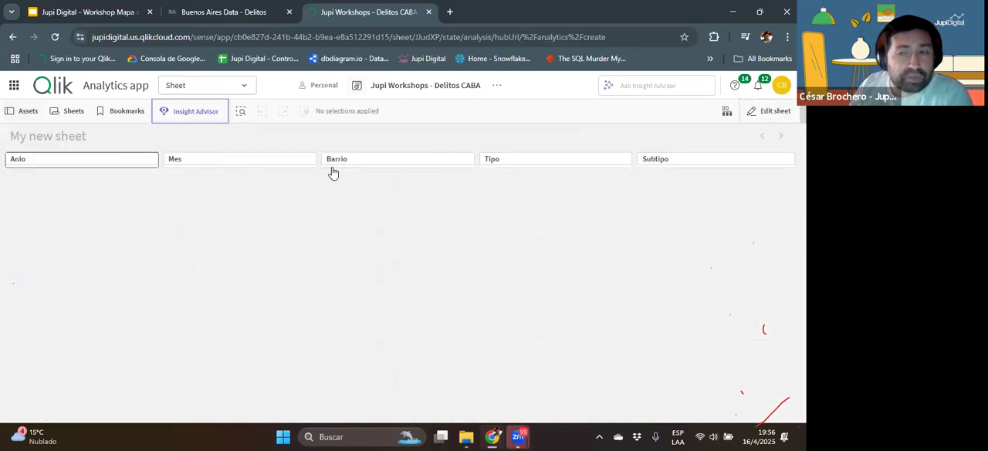
pyautogui.click(103, 164)
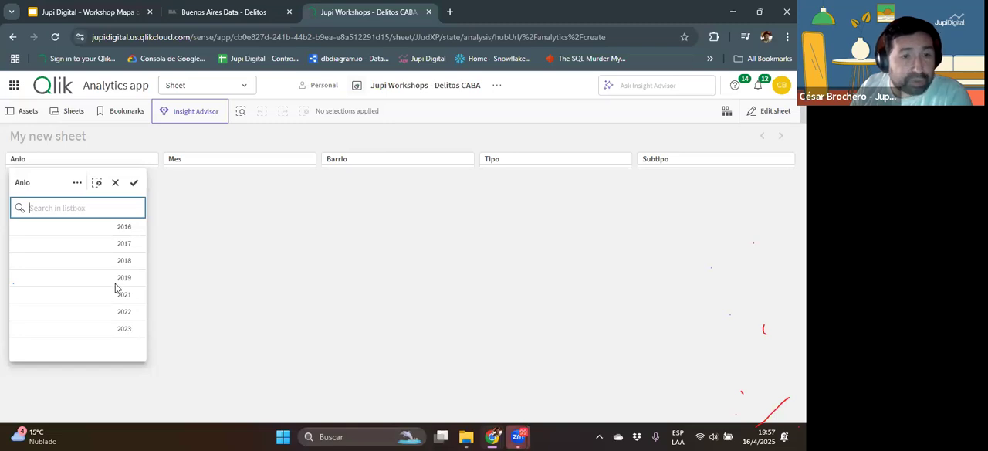
pyautogui.click(203, 160)
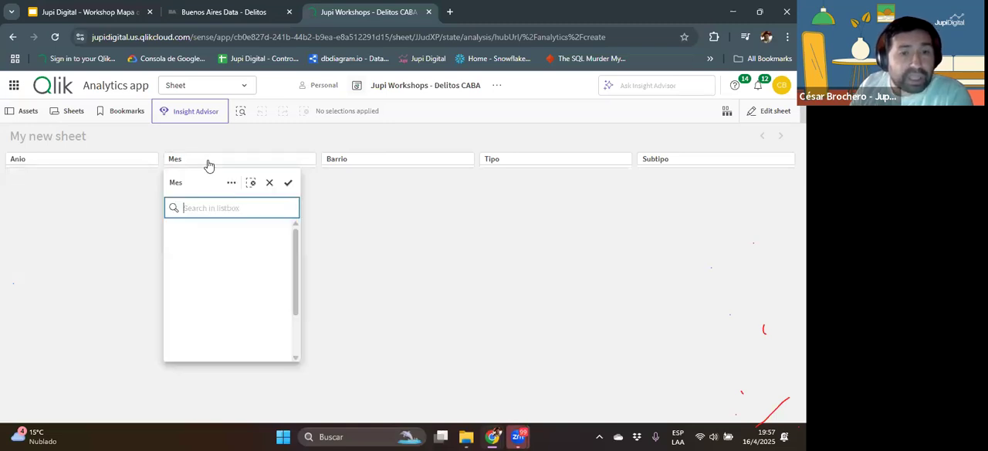
pyautogui.click(366, 162)
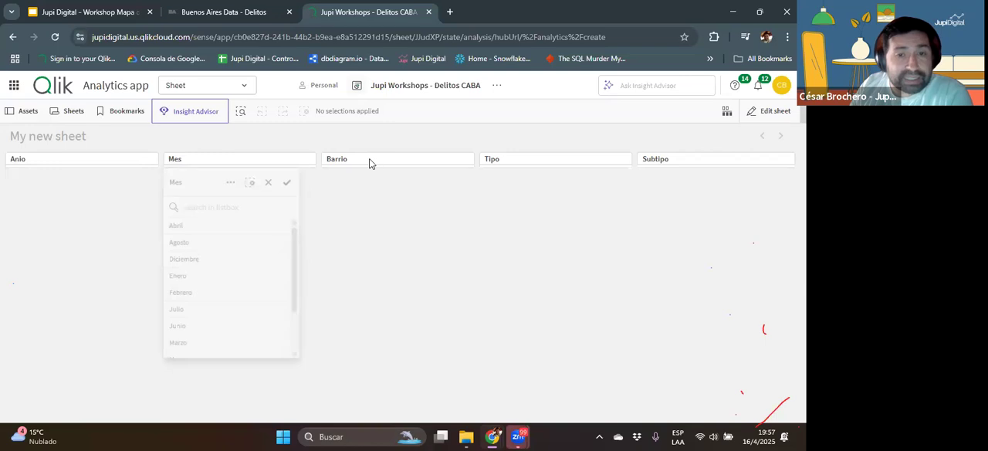
pyautogui.click(363, 163)
pyautogui.scroll(-10, 386, 286)
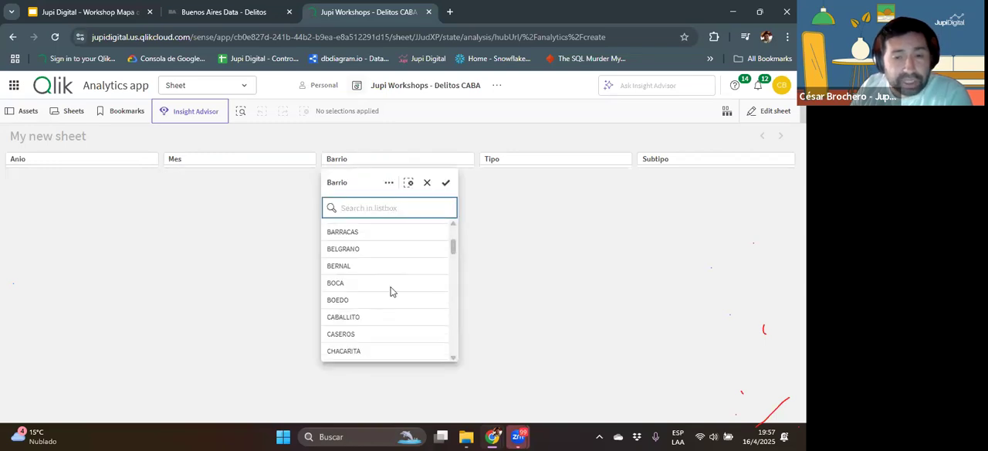
pyautogui.click(509, 163)
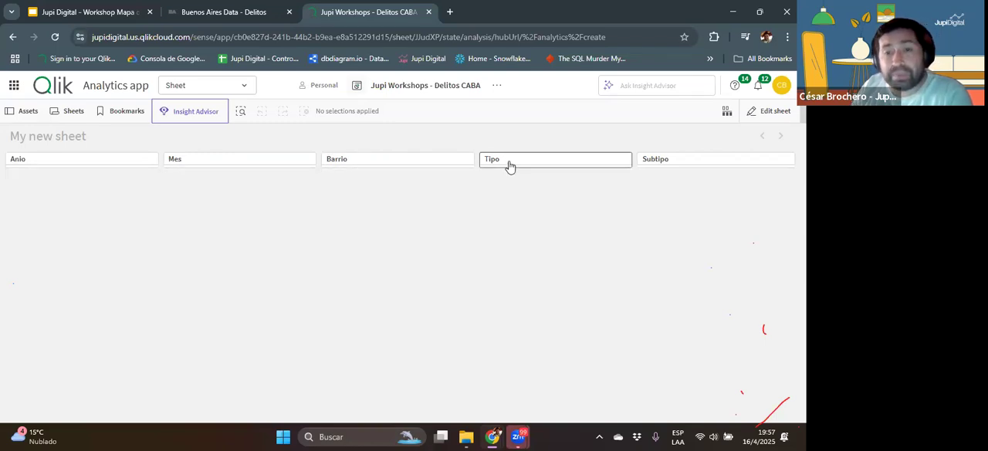
pyautogui.click(508, 162)
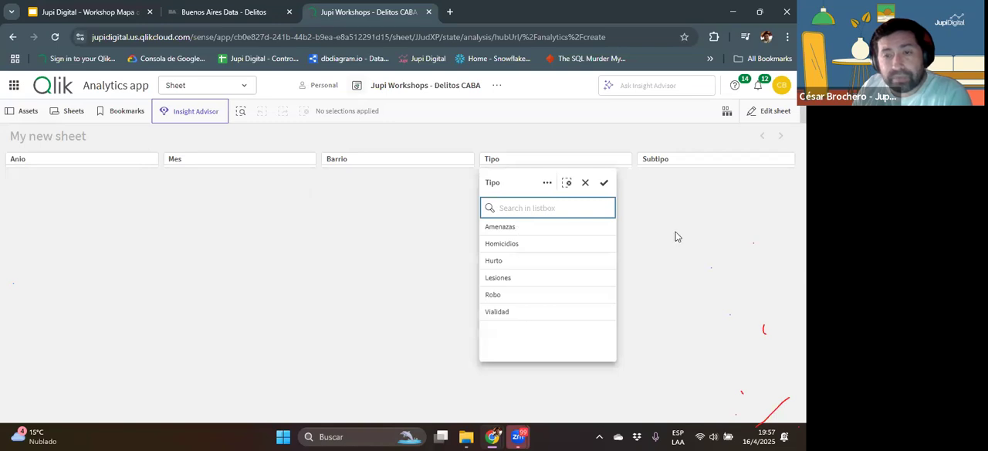
pyautogui.click(659, 162)
pyautogui.click(661, 163)
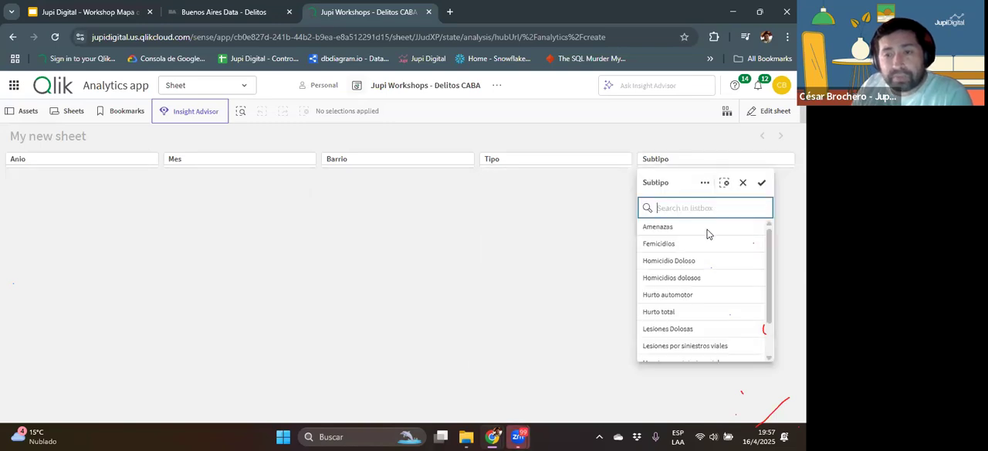
pyautogui.scroll(-1, 694, 267)
pyautogui.scroll(-2, 695, 267)
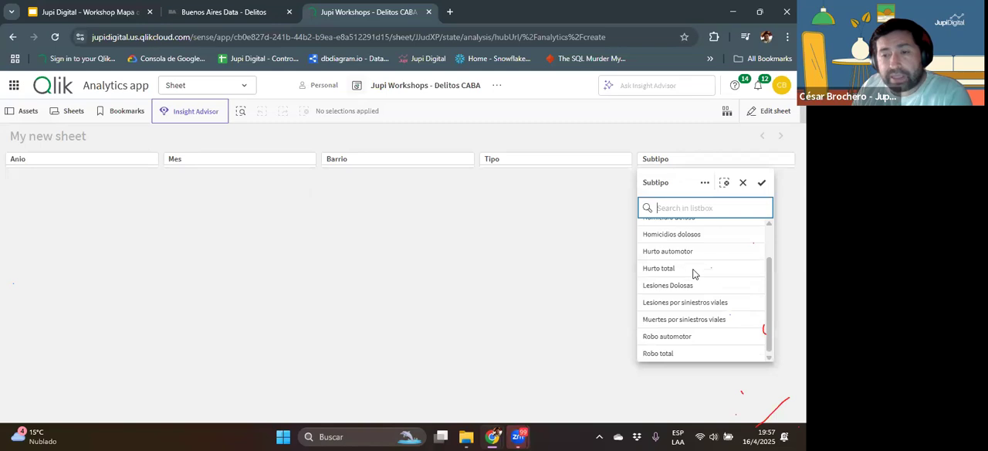
pyautogui.scroll(3, 695, 267)
pyautogui.click(363, 179)
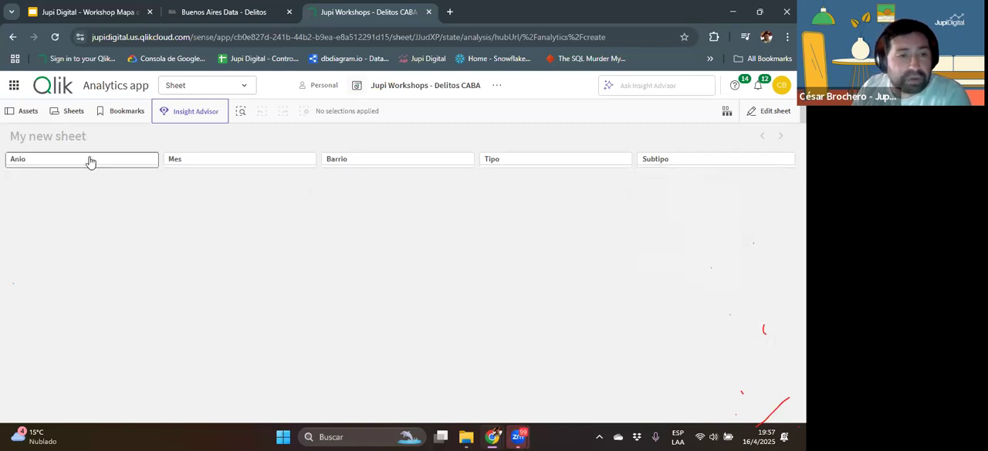
# Step: Try filtering Anio to 2016 through 2019 and clear that selection
pyautogui.click(86, 162)
pyautogui.moveTo(103, 226); pyautogui.dragTo(116, 260)
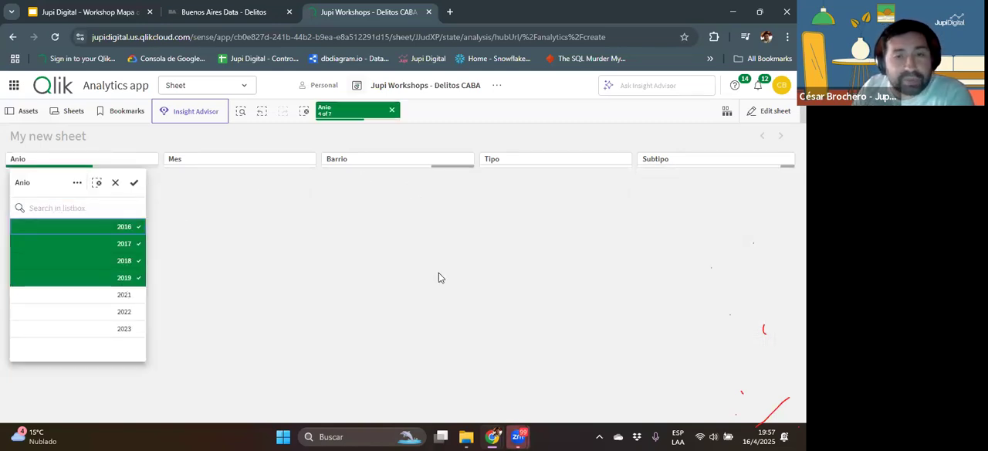
pyautogui.click(391, 111)
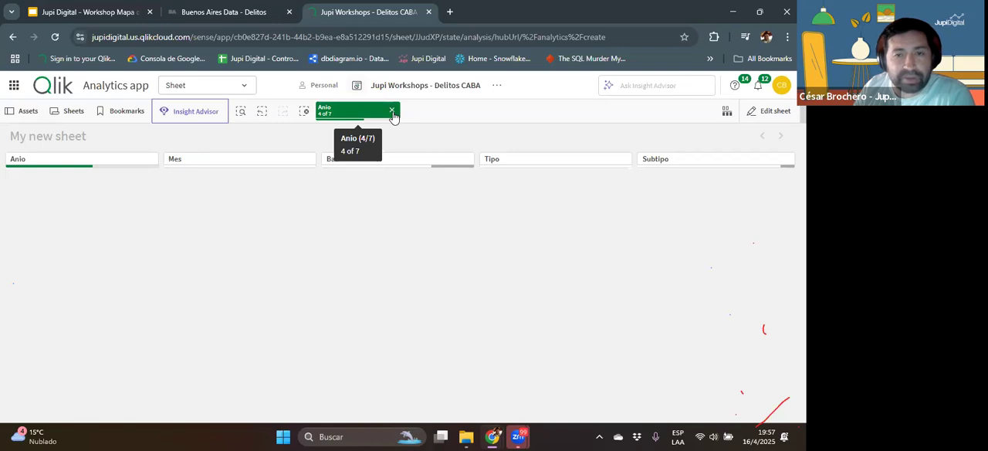
pyautogui.click(392, 111)
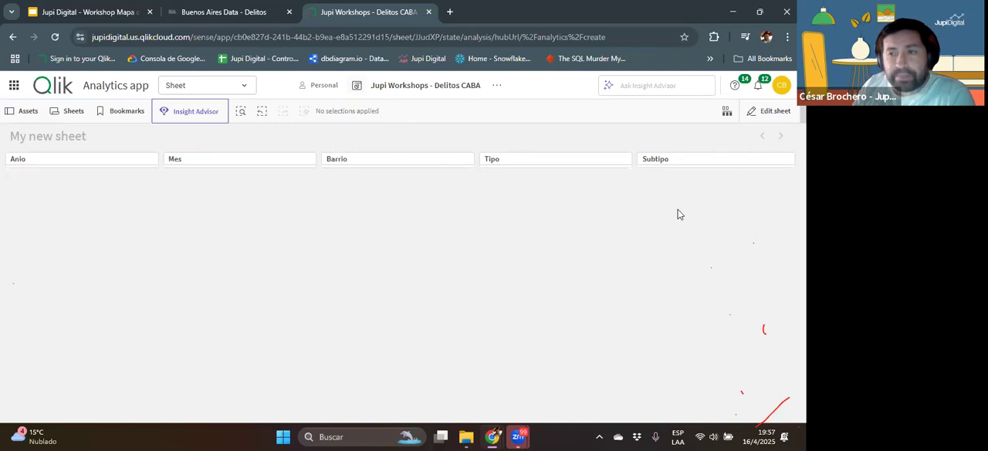
# Step: Return to editing the sheet and change its title to "Delitos CABA"
pyautogui.click(762, 112)
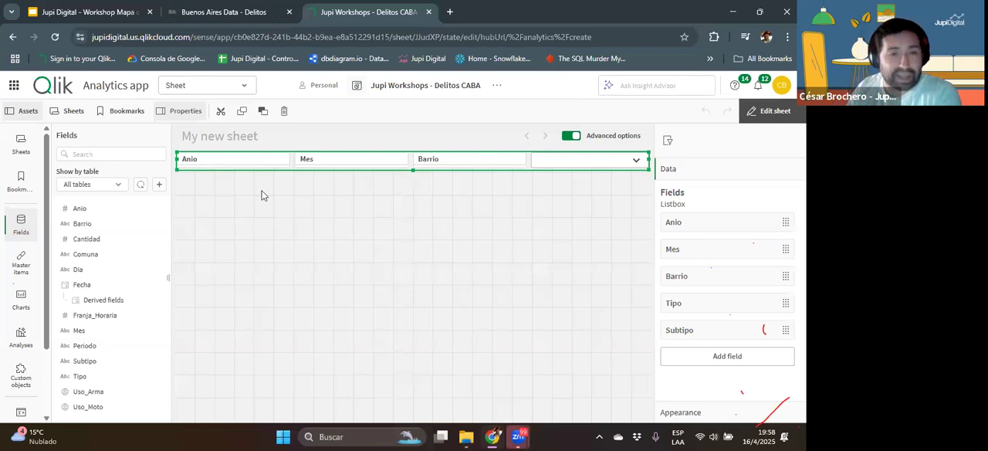
pyautogui.click(246, 136)
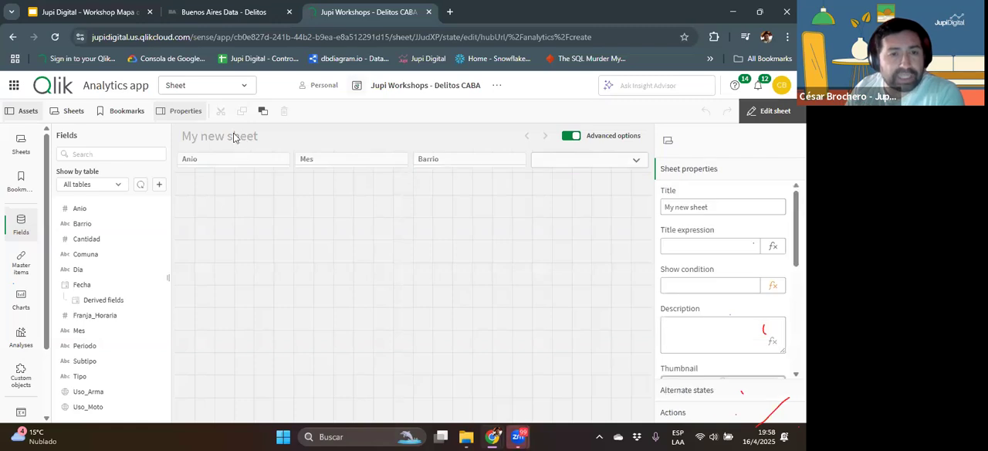
pyautogui.click(705, 196)
pyautogui.moveTo(661, 203); pyautogui.dragTo(761, 213)
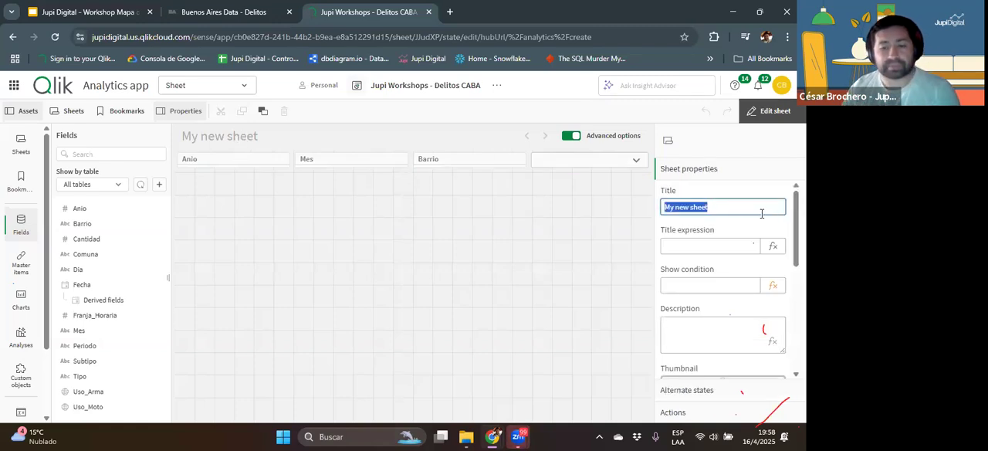
pyautogui.write('Delitos')
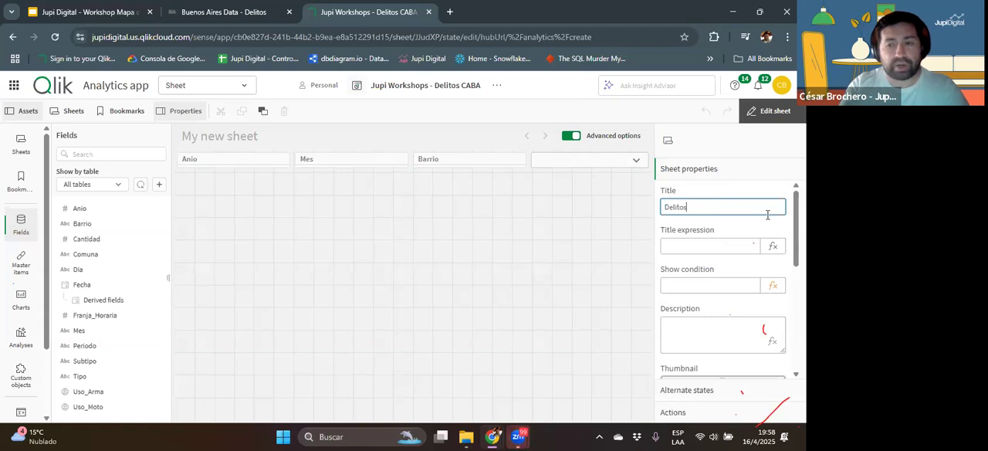
pyautogui.write(' CABA')
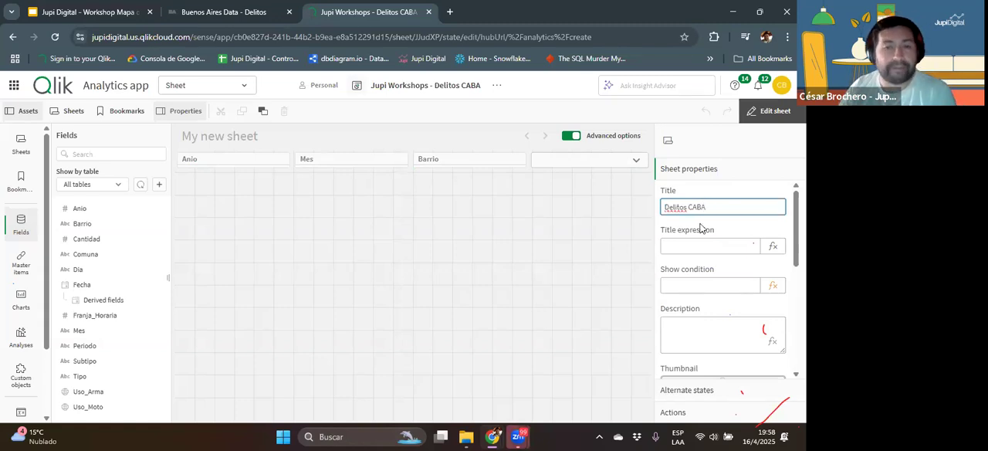
pyautogui.click(402, 217)
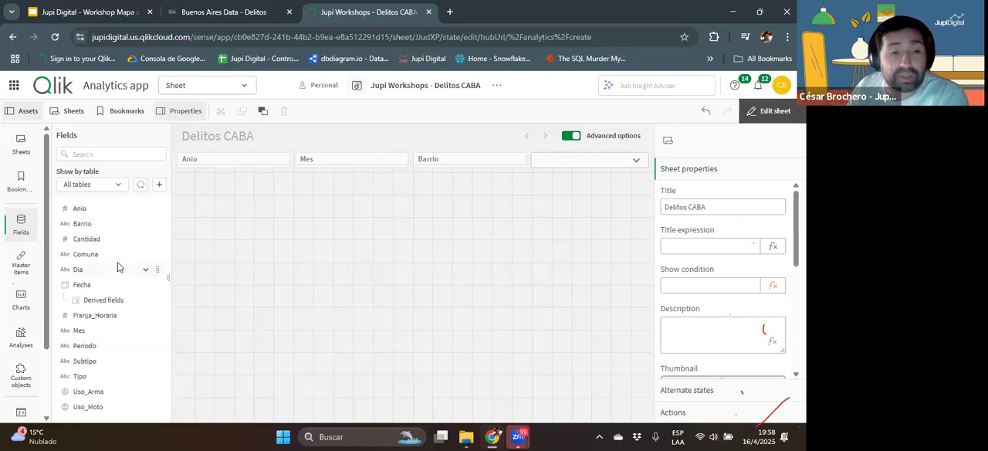
# Step: Add a bar chart directly below the filter pane and resize it to 11 x 7 grid cells
pyautogui.click(24, 301)
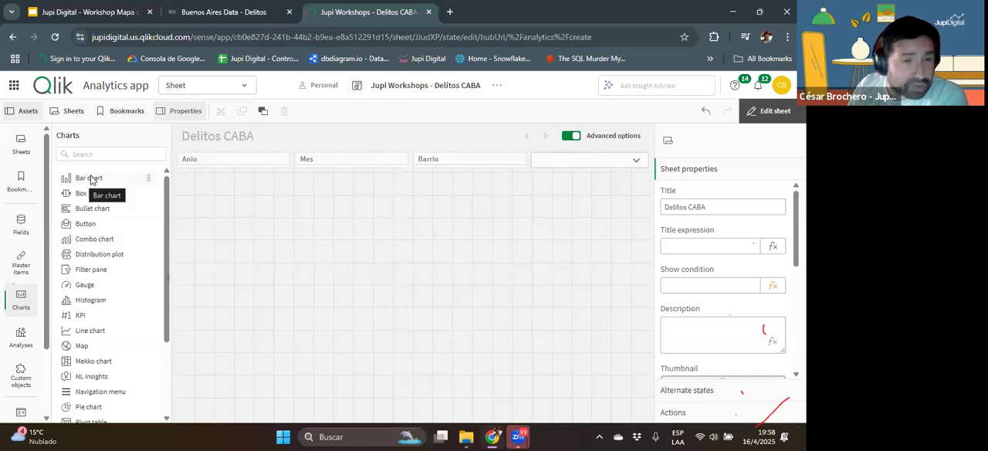
pyautogui.moveTo(83, 183); pyautogui.dragTo(466, 293)
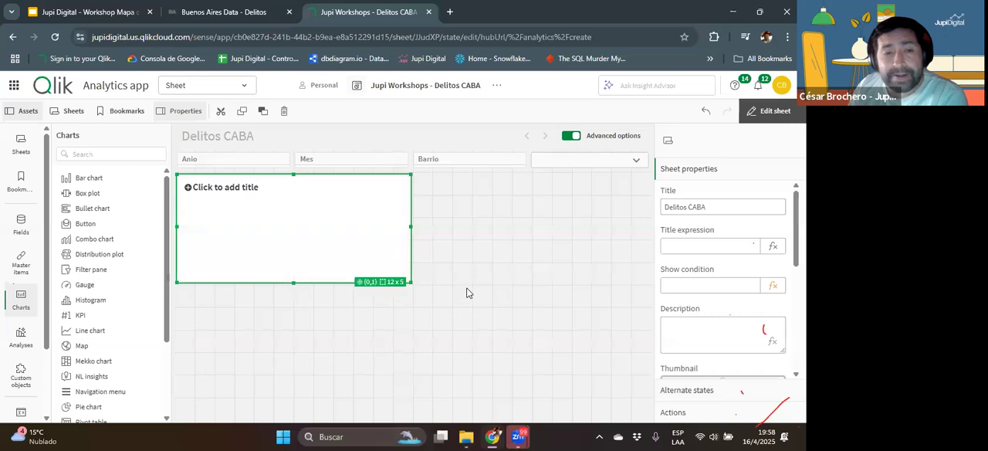
pyautogui.moveTo(406, 280); pyautogui.dragTo(395, 333)
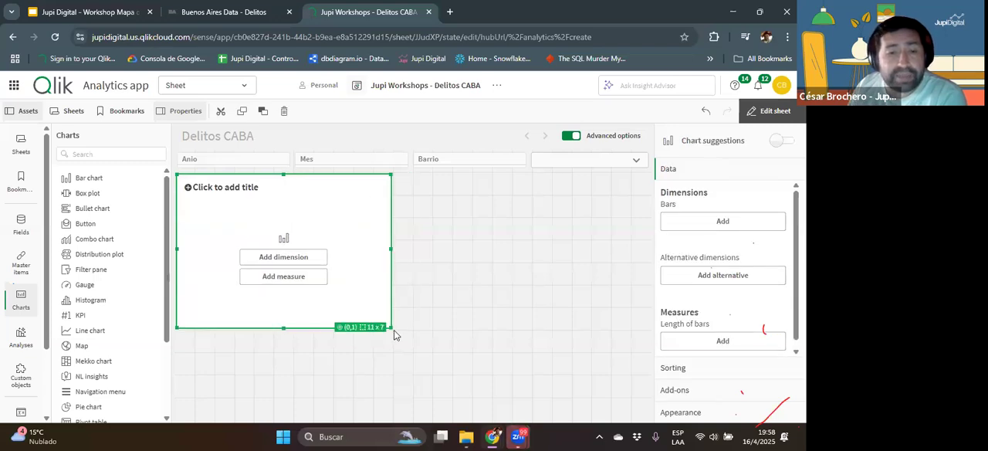
# Step: Give the bar chart the Barrio dimension and the Sum(Cantidad) measure, and enlarge it to 11 x 8 grid cells
pyautogui.click(283, 262)
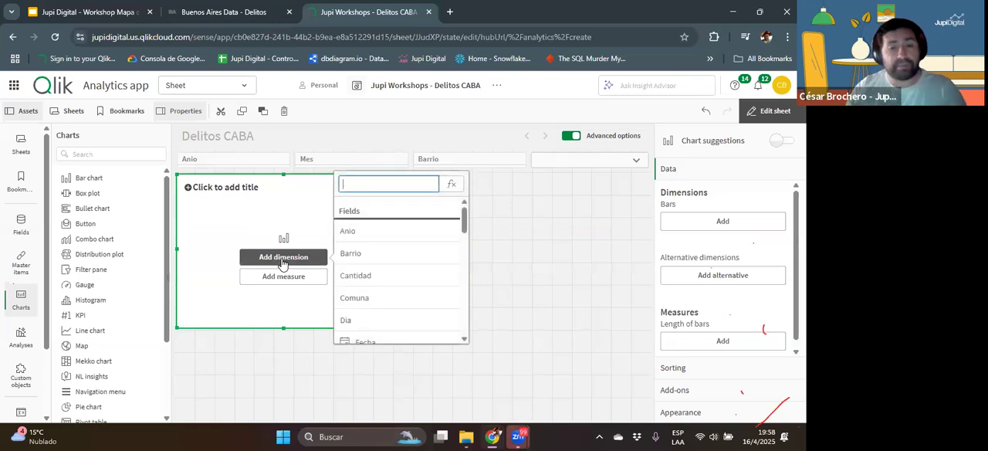
pyautogui.press('Return')
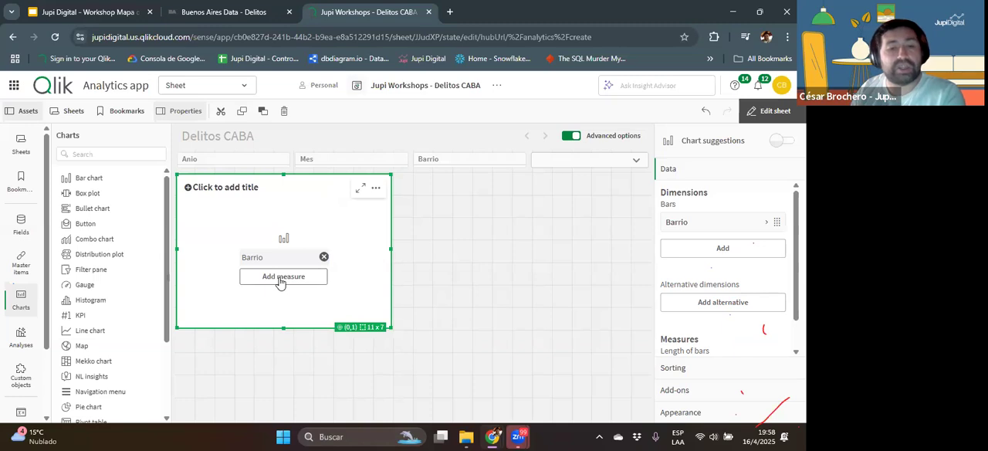
pyautogui.click(280, 279)
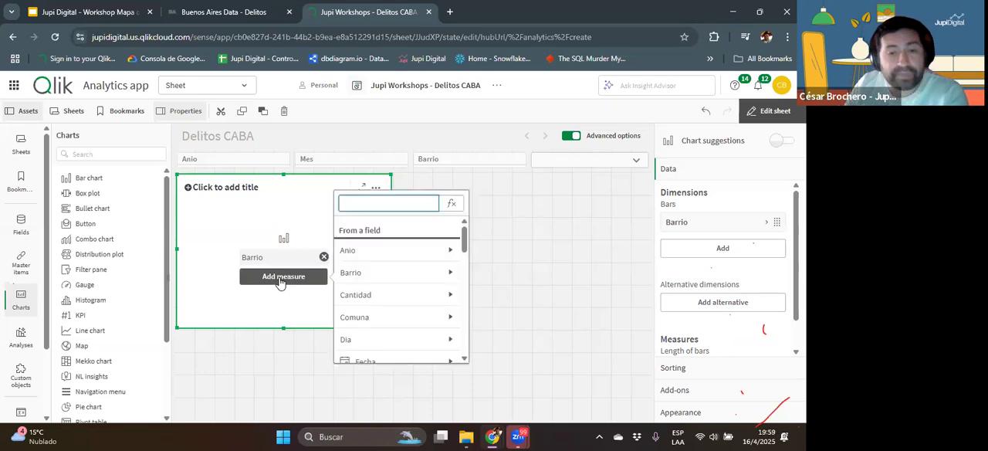
pyautogui.click(372, 296)
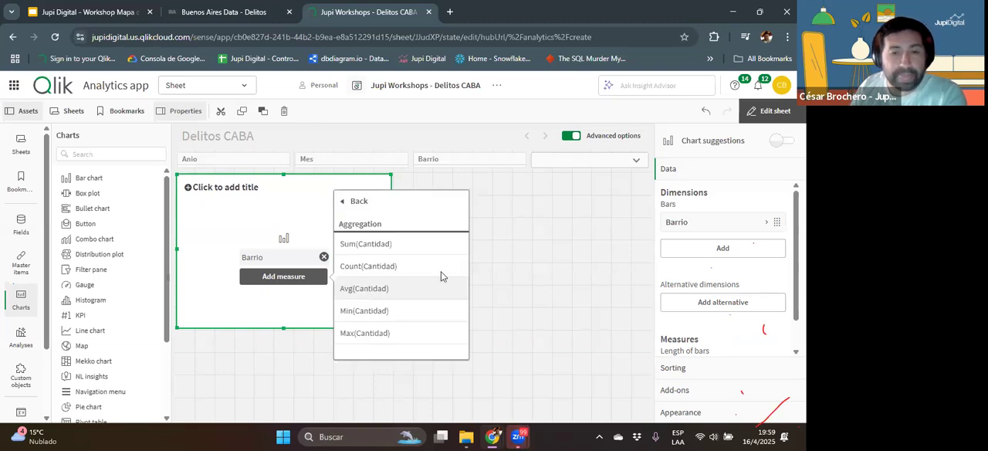
pyautogui.click(381, 245)
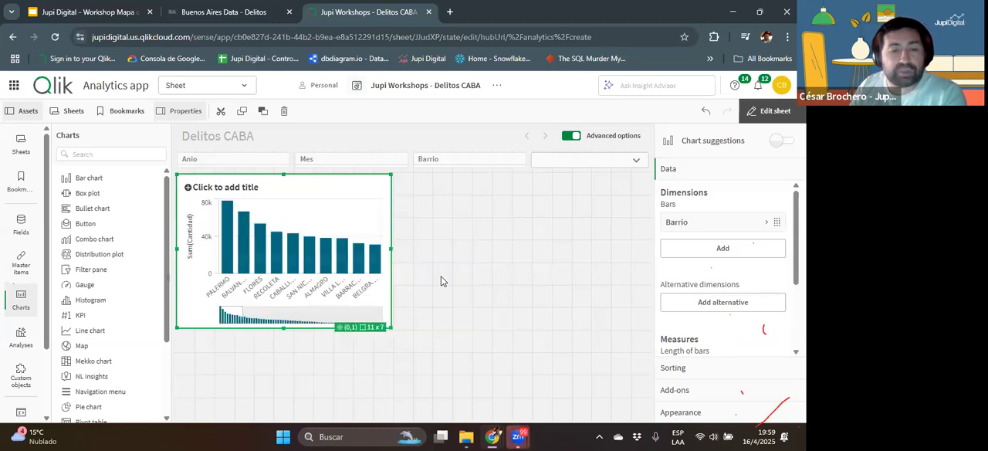
pyautogui.moveTo(393, 329); pyautogui.dragTo(394, 345)
# Step: Title the bar chart "Cantidad de Delitos por Barrio"
pyautogui.click(238, 188)
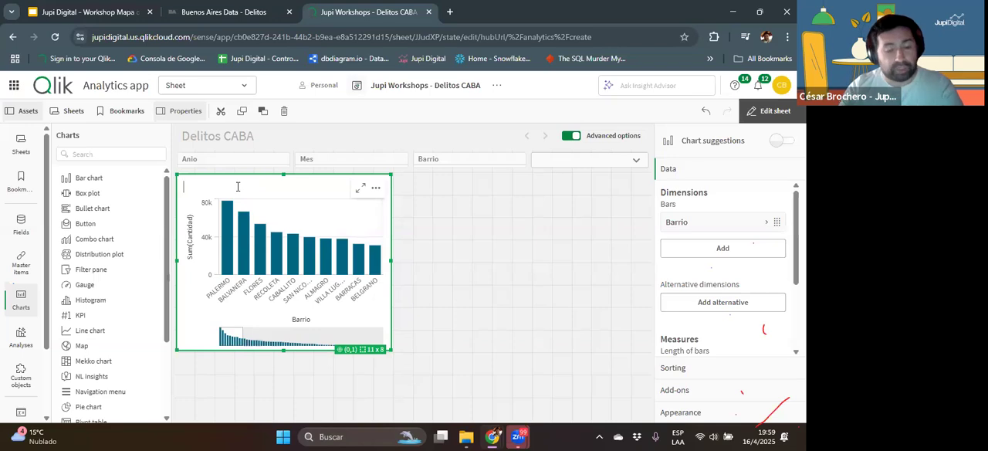
pyautogui.write('Delitos')
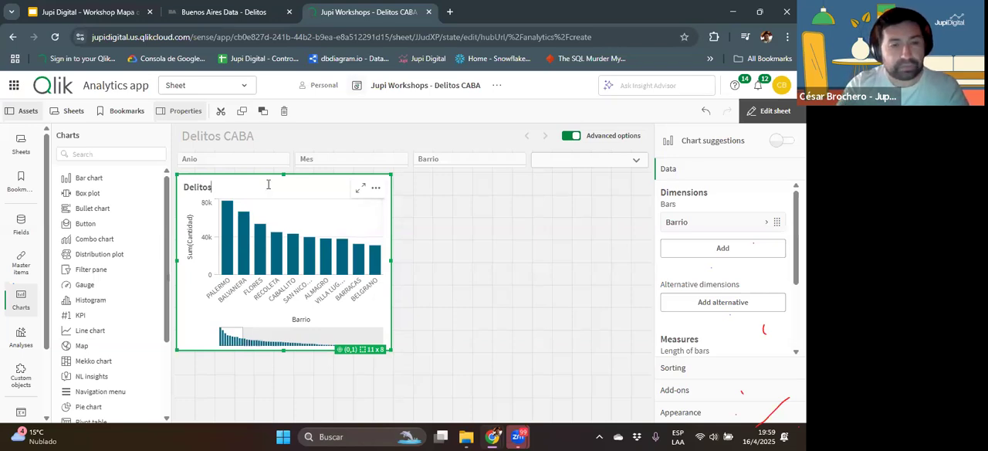
pyautogui.press('BackSpace')
pyautogui.press('BackSpace')
pyautogui.press('BackSpace')
pyautogui.press('BackSpace')
pyautogui.press('BackSpace')
pyautogui.write('Cantidad de Delitos')
pyautogui.press('BackSpace')
pyautogui.press('BackSpace')
pyautogui.press('BackSpace')
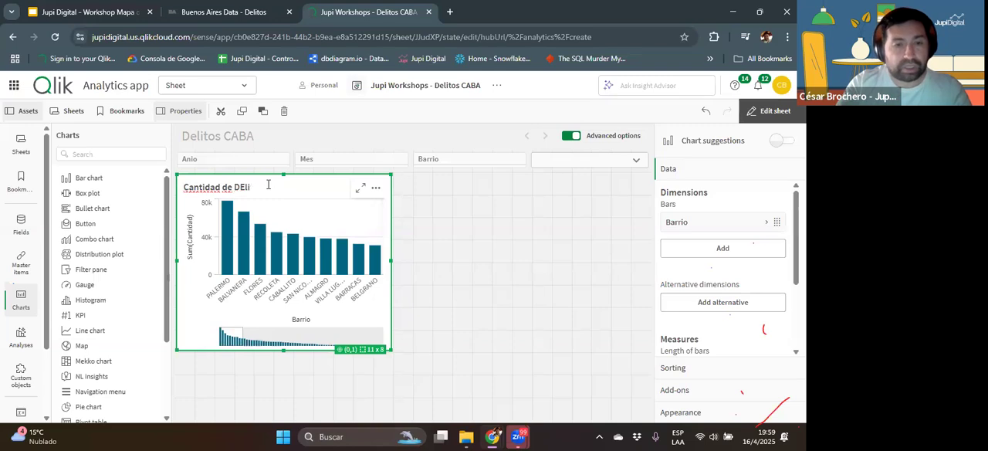
pyautogui.write('itos por Barrio')
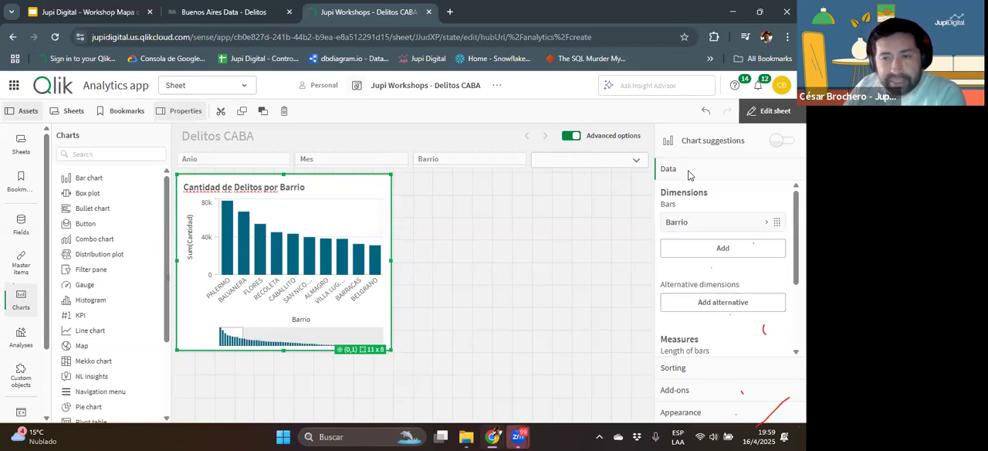
# Step: Set the bar chart's presentation to horizontal bars and turn on its value labels
pyautogui.click(691, 413)
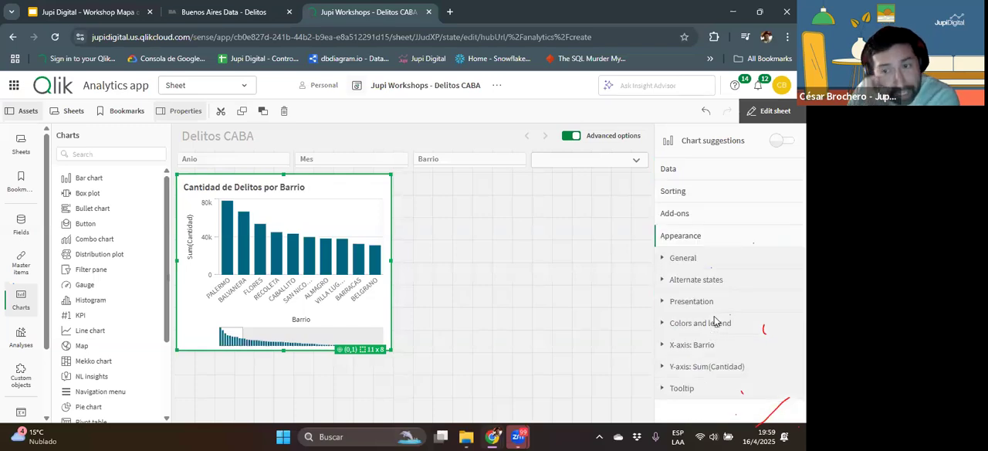
pyautogui.click(697, 301)
pyautogui.click(760, 377)
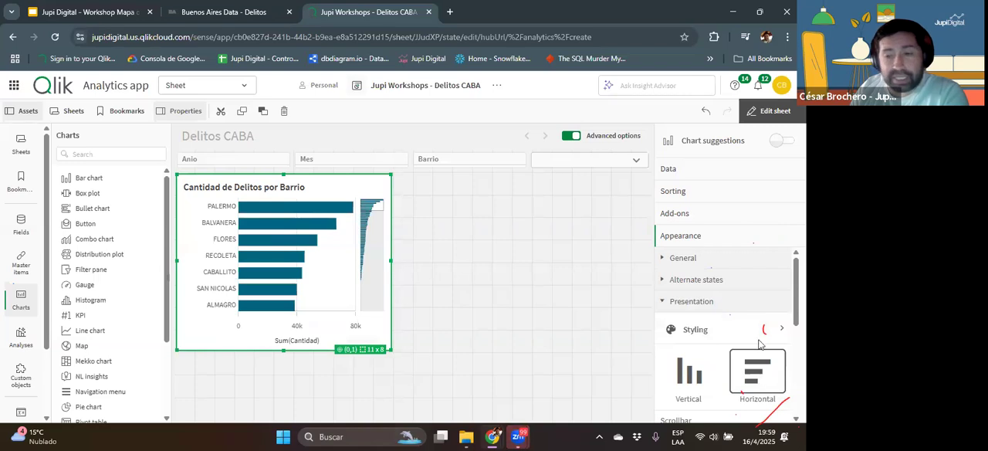
pyautogui.scroll(-2, 716, 331)
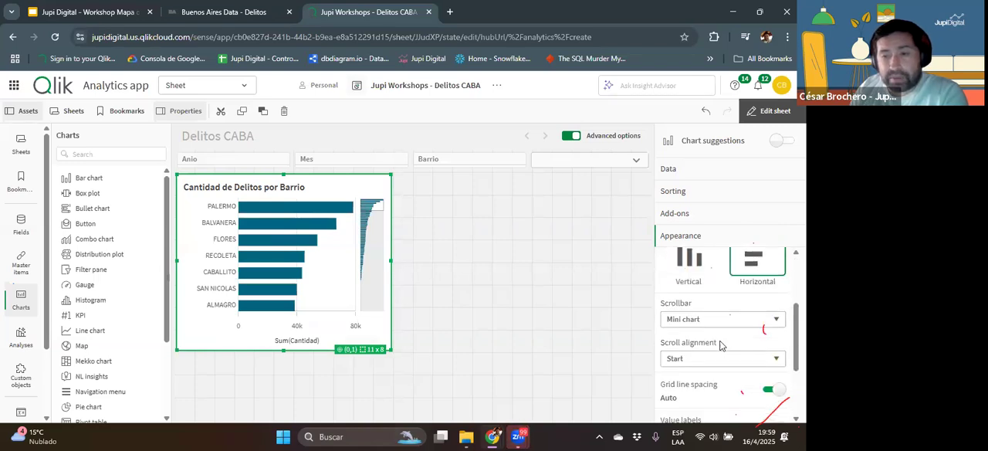
pyautogui.scroll(-1, 732, 369)
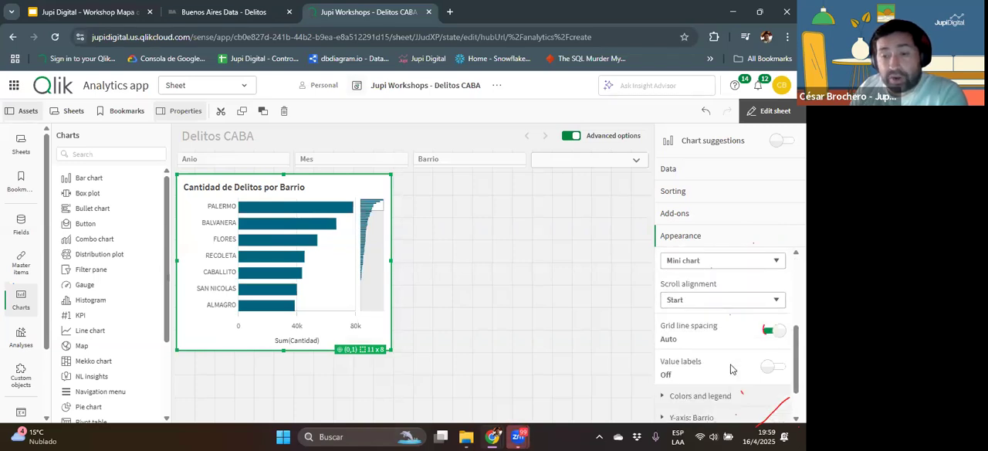
pyautogui.click(772, 367)
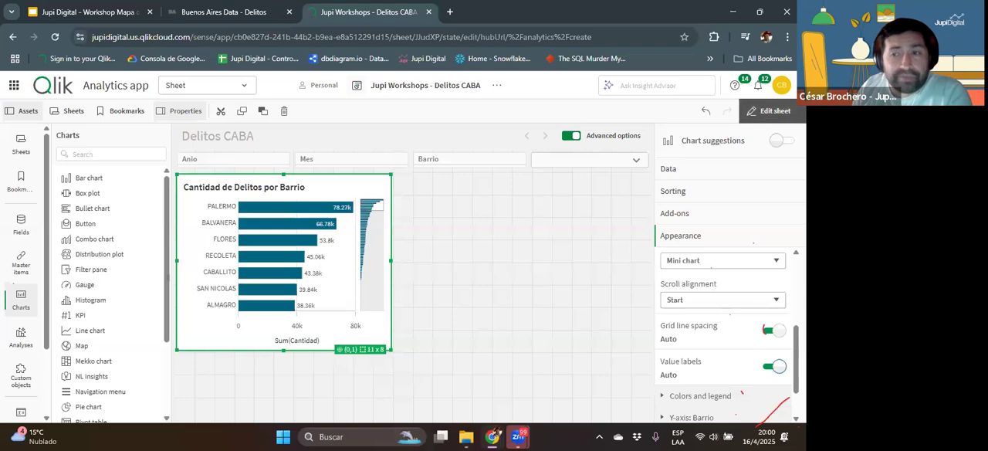
# Step: Leave sheet editing and filter Anio to 2023
pyautogui.click(771, 110)
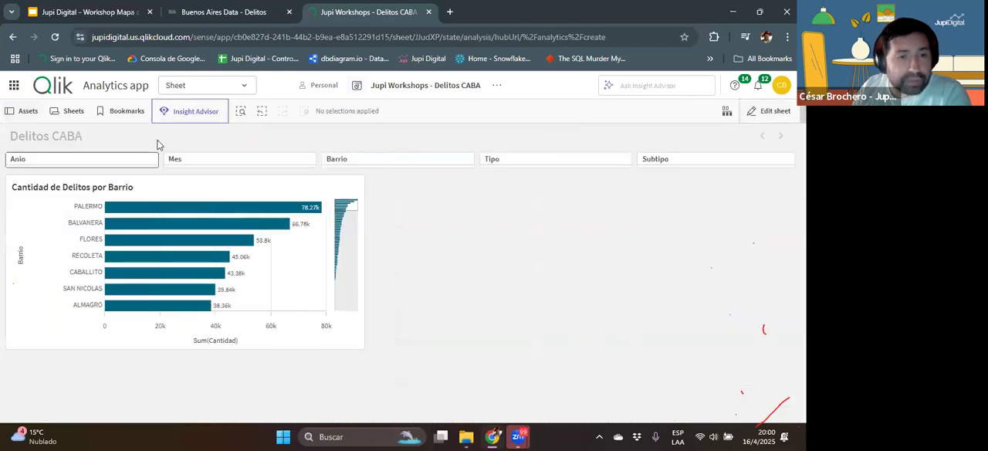
pyautogui.click(107, 162)
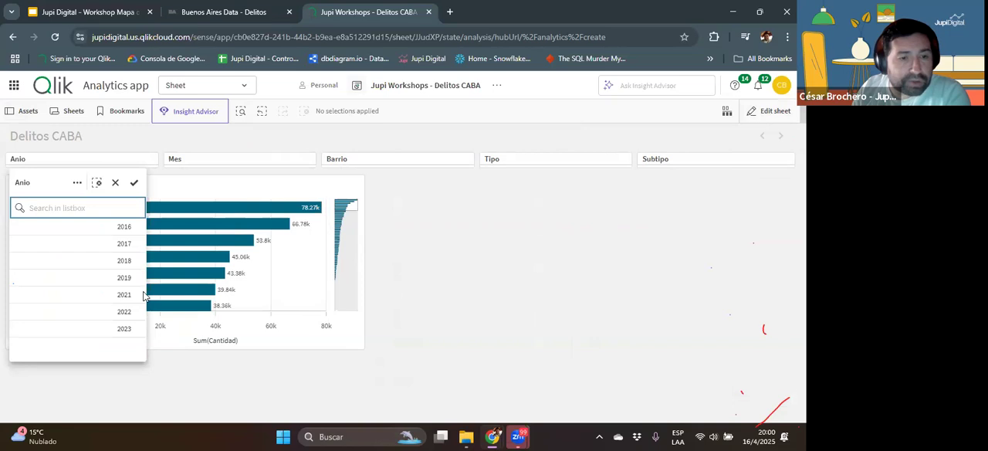
pyautogui.click(124, 328)
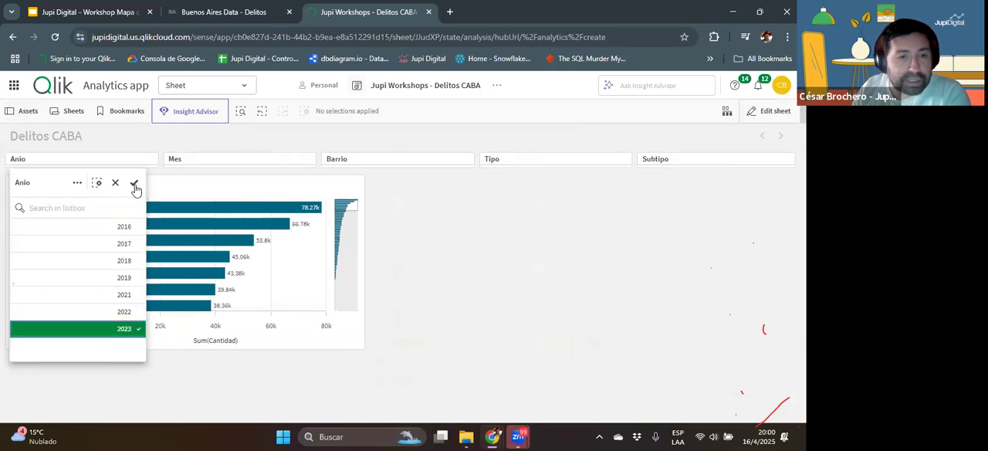
pyautogui.click(133, 183)
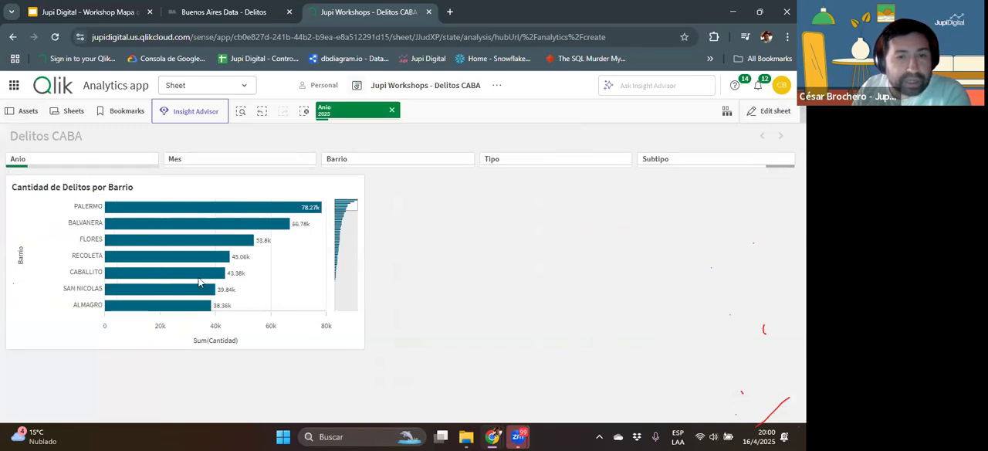
# Step: Try filtering Barrio to ALMAGRO and clear that selection
pyautogui.click(373, 159)
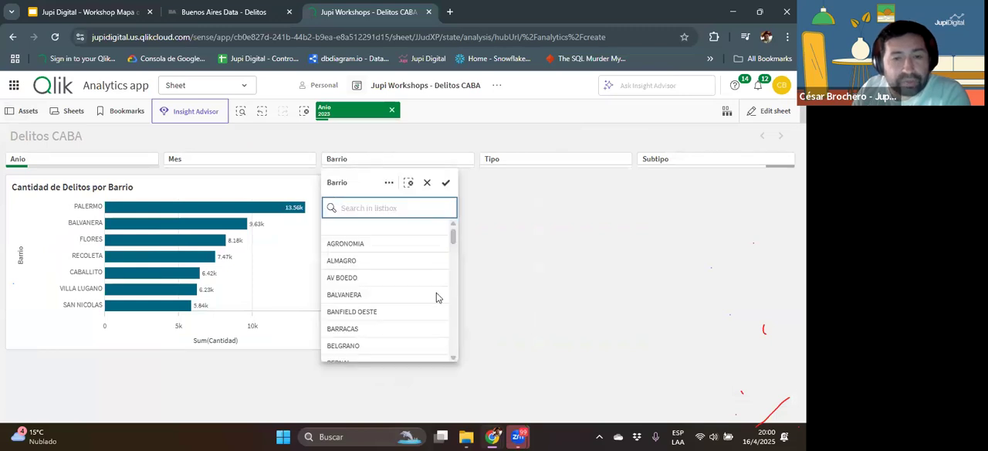
pyautogui.click(349, 261)
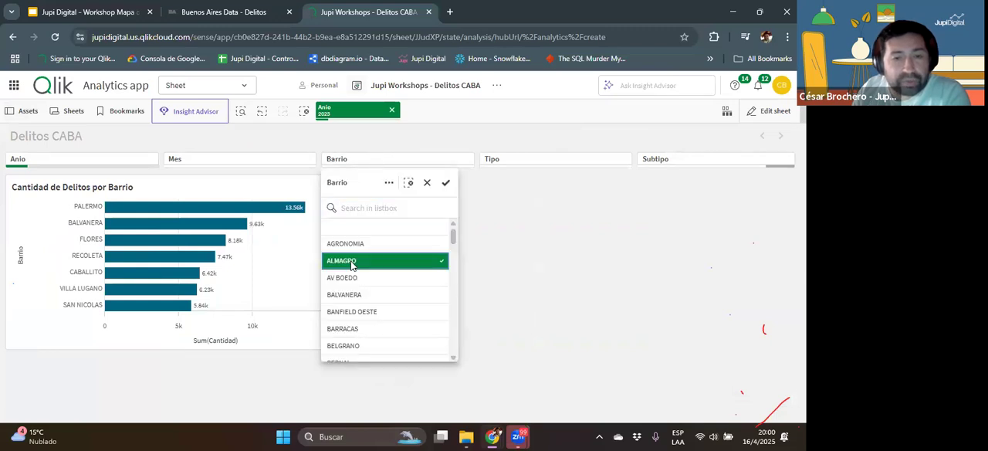
pyautogui.click(446, 184)
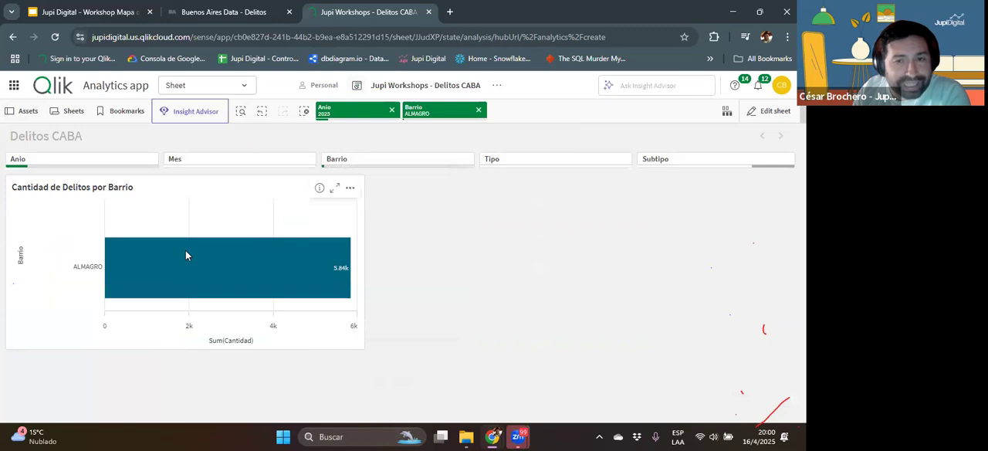
pyautogui.click(479, 111)
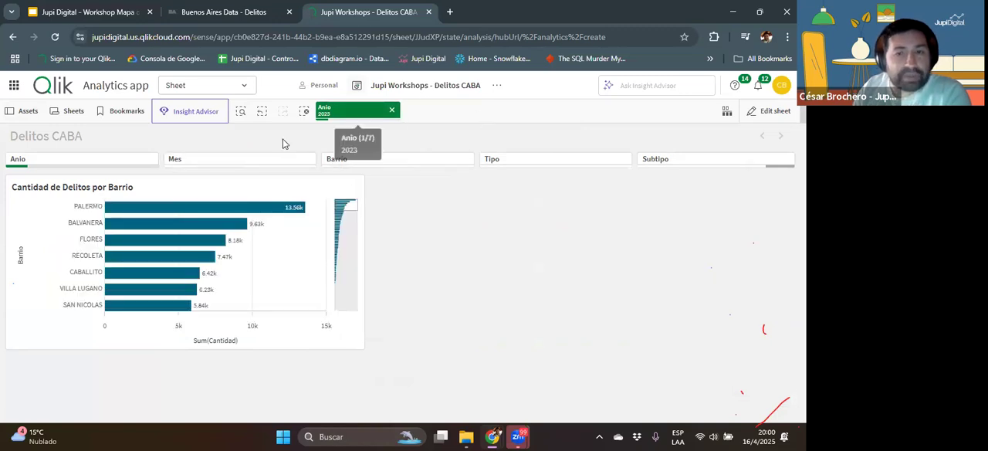
# Step: Filter Tipo to Robo and Subtipo to Robo automotor
pyautogui.click(531, 166)
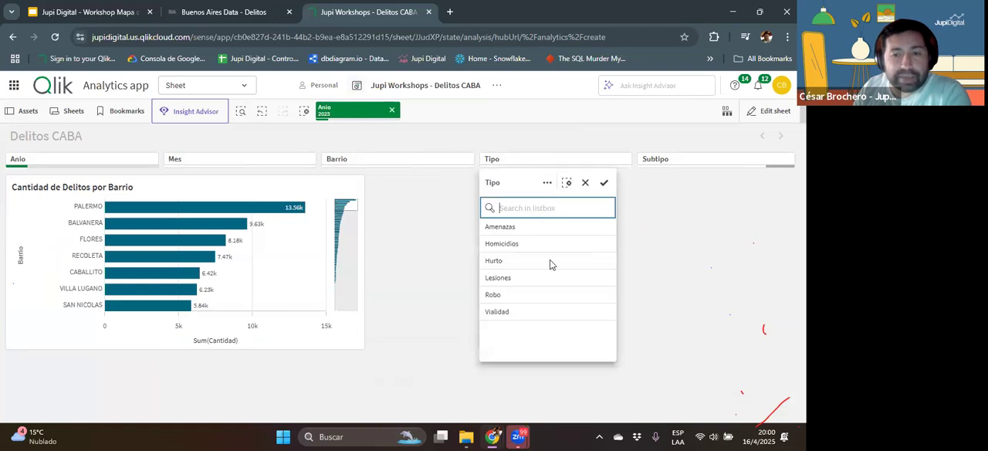
pyautogui.click(528, 294)
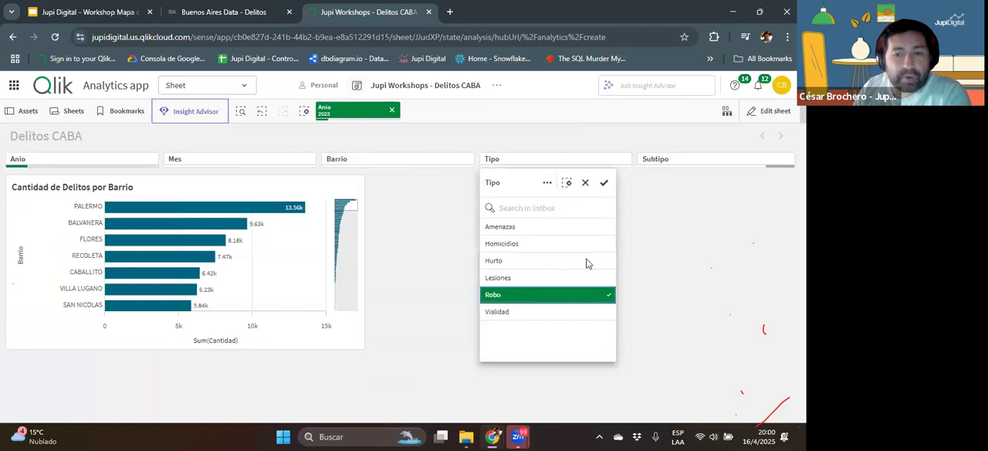
pyautogui.click(603, 185)
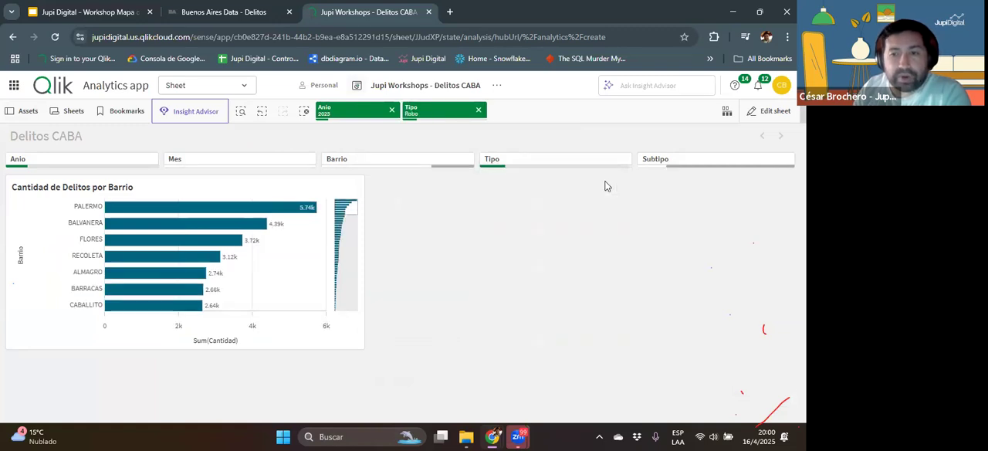
pyautogui.click(661, 165)
pyautogui.click(671, 226)
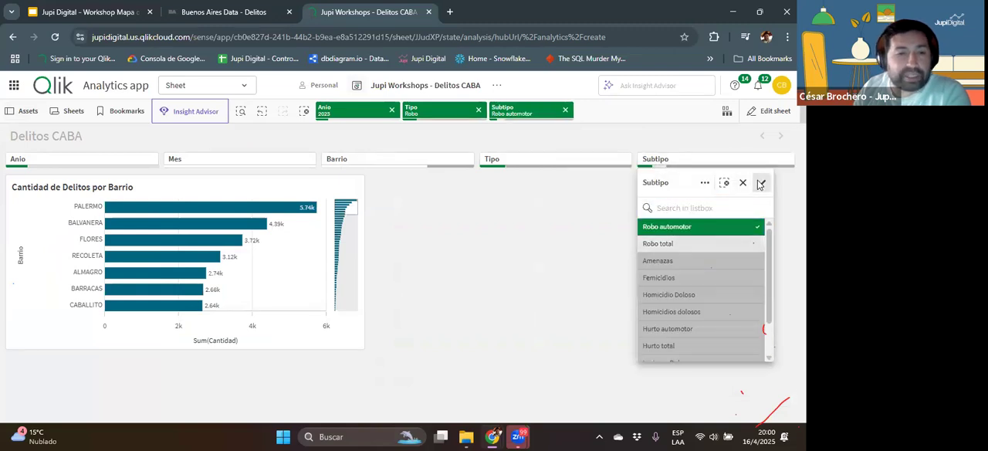
pyautogui.click(760, 183)
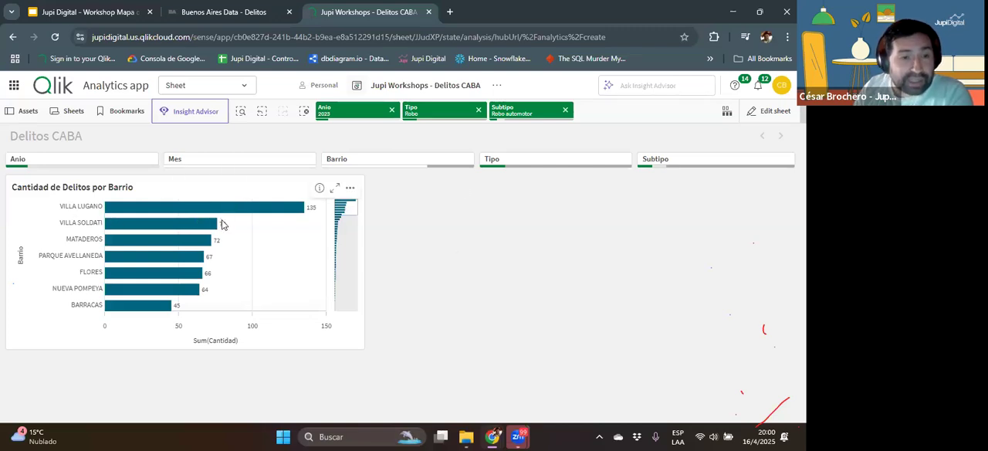
# Step: Examine the filtered neighbourhood bars in the chart and clear the Subtipo, Tipo and Anio selections
pyautogui.scroll(-5, 213, 242)
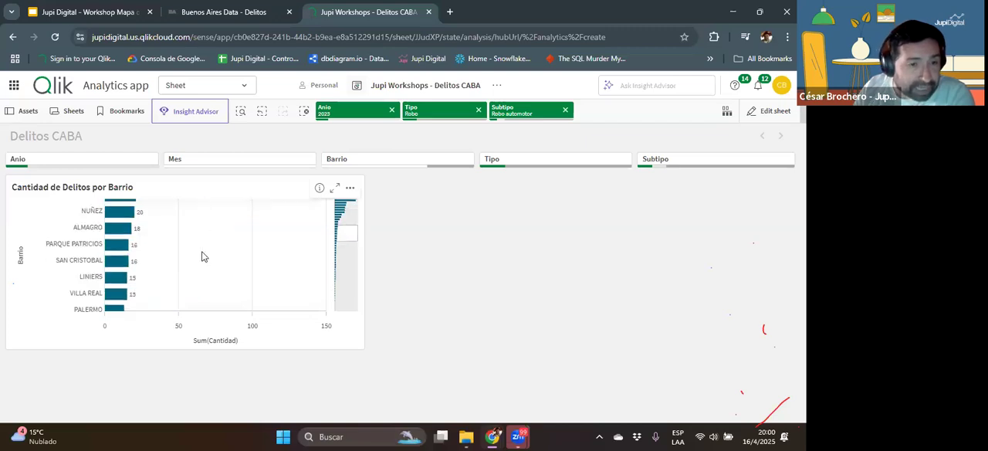
pyautogui.scroll(3, 152, 244)
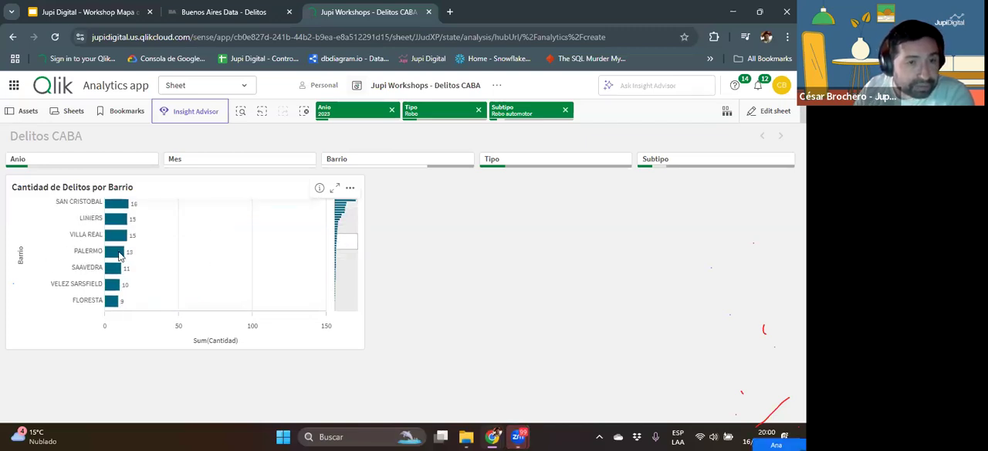
pyautogui.scroll(3, 239, 263)
pyautogui.scroll(3, 239, 263)
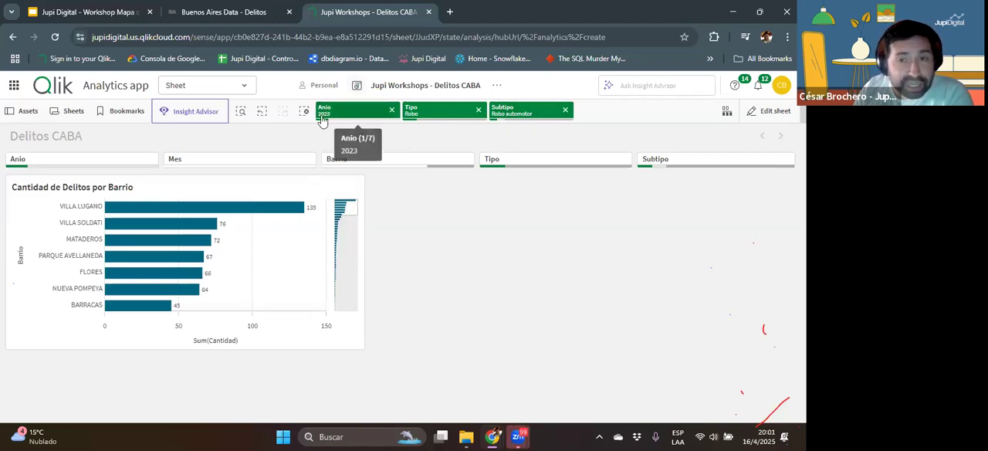
pyautogui.click(565, 111)
pyautogui.click(480, 111)
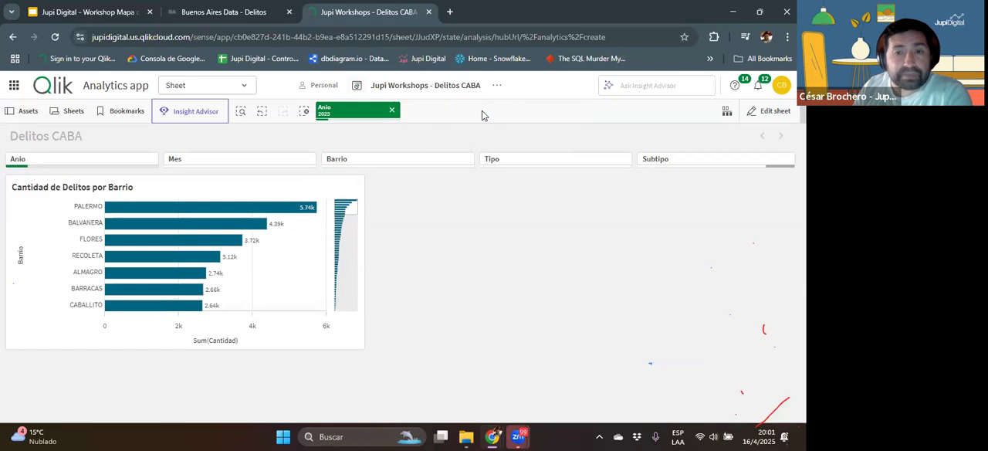
pyautogui.click(392, 112)
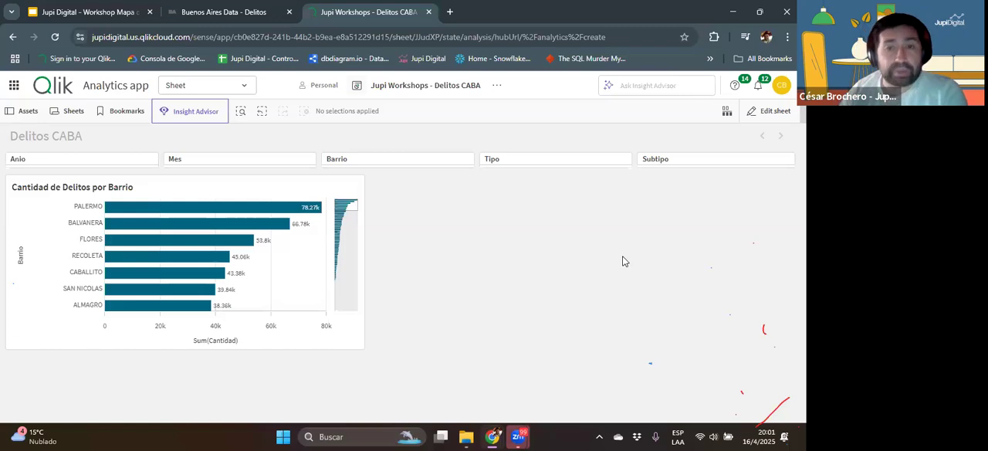
# Step: Return to editing the sheet, resizing the bar chart to 12 x 7 grid cells and placing a 12 x 7 line chart beside it
pyautogui.click(766, 111)
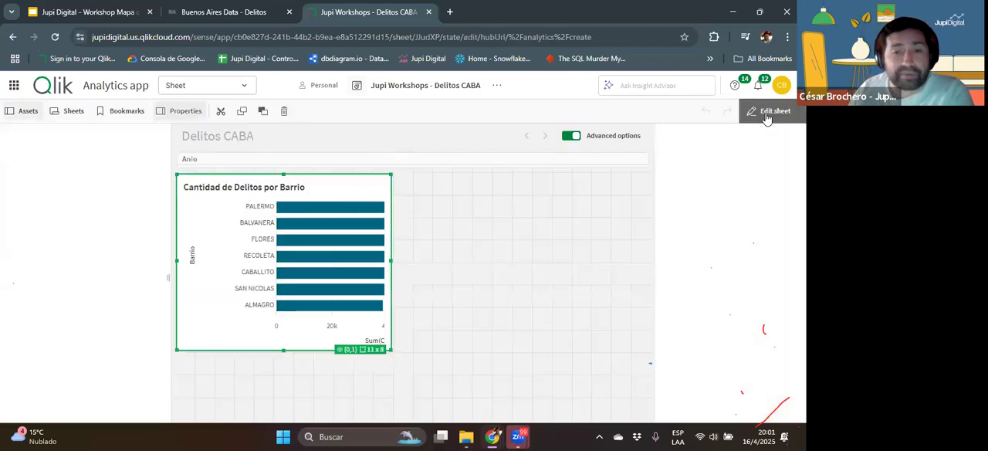
pyautogui.moveTo(392, 351); pyautogui.dragTo(410, 330)
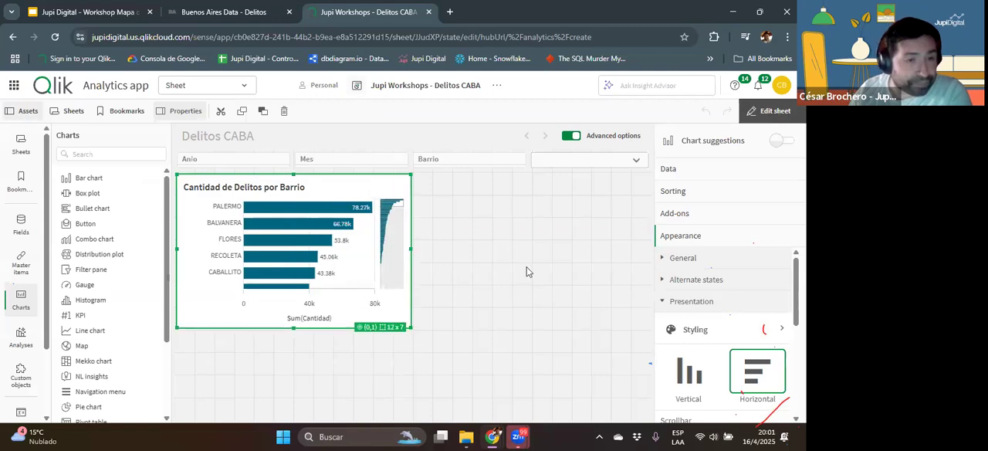
pyautogui.moveTo(81, 337); pyautogui.dragTo(465, 258)
pyautogui.moveTo(413, 283); pyautogui.dragTo(415, 327)
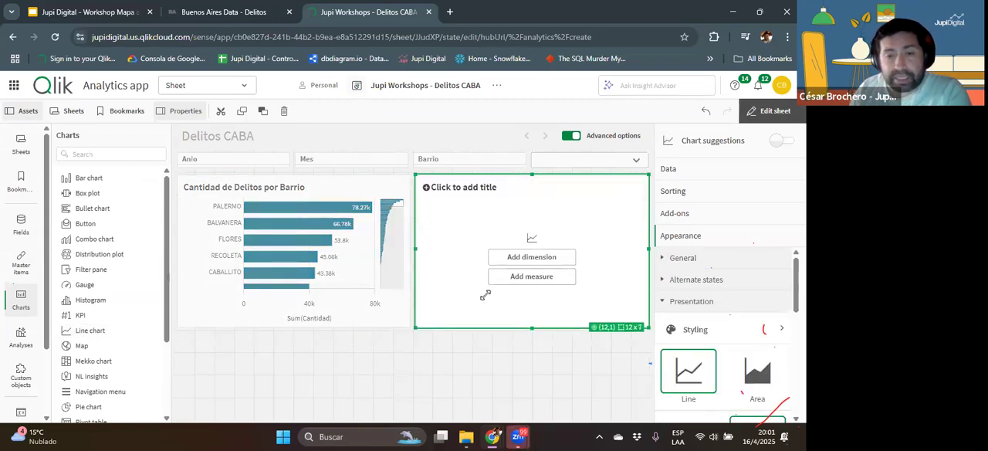
# Step: Give the empty line chart Fecha as its dimension and Sum(Cantidad) as its measure
pyautogui.click(519, 258)
pyautogui.scroll(-1, 615, 286)
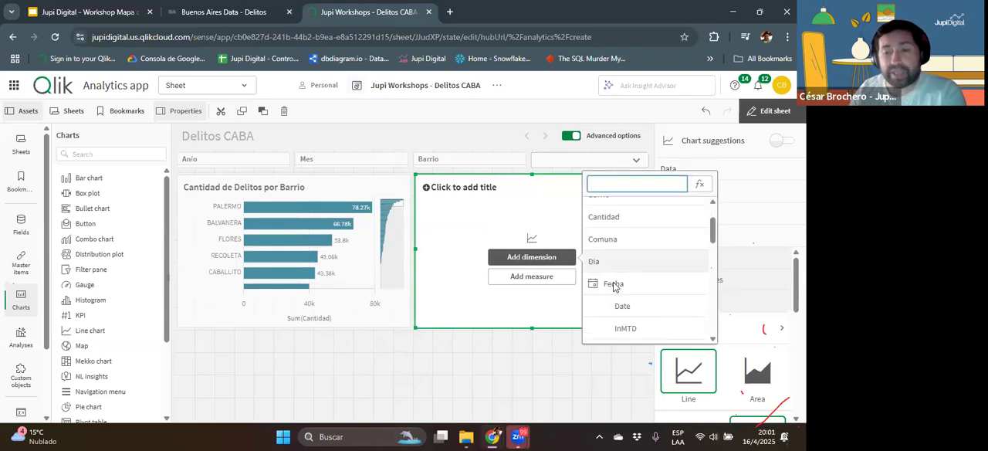
pyautogui.click(624, 284)
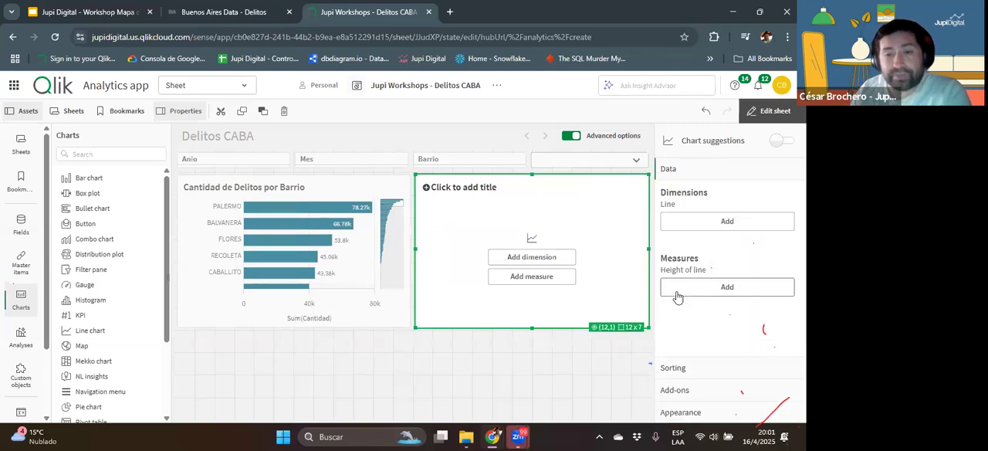
pyautogui.click(522, 278)
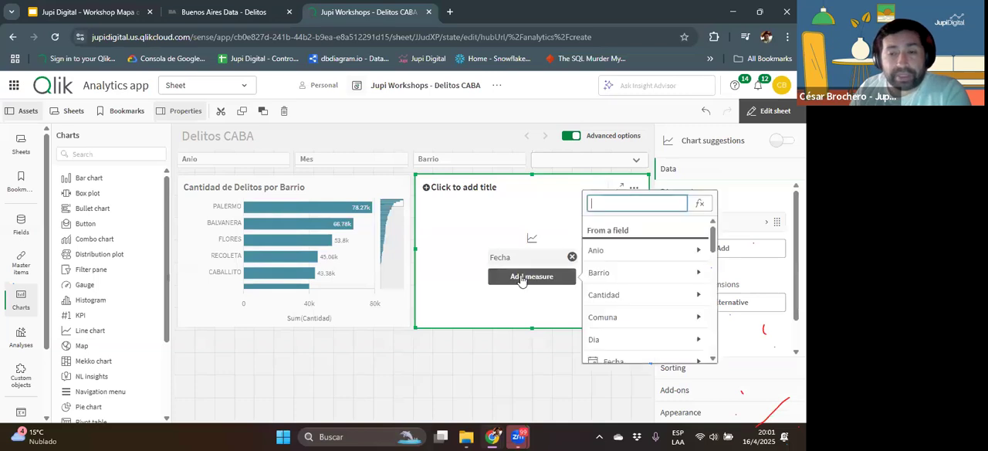
pyautogui.click(637, 295)
pyautogui.click(604, 244)
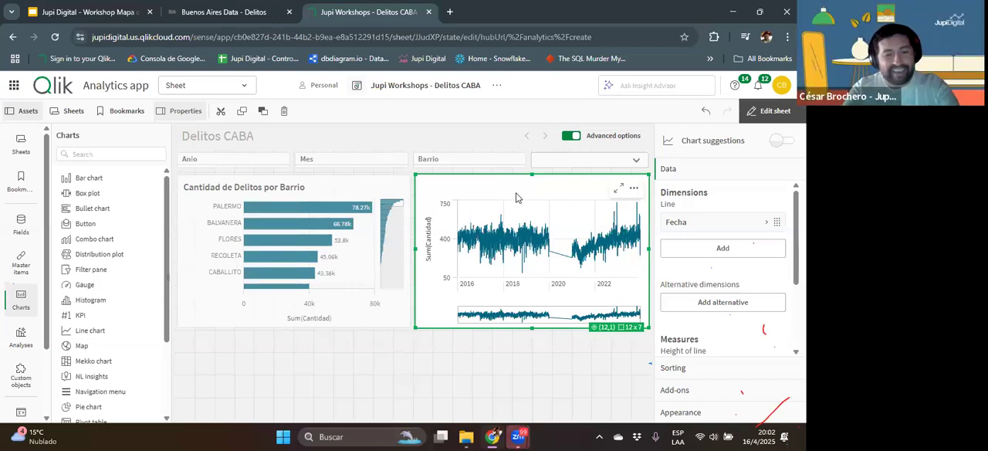
# Step: Title the line chart "Delitos en el Tiempo"
pyautogui.write('DE')
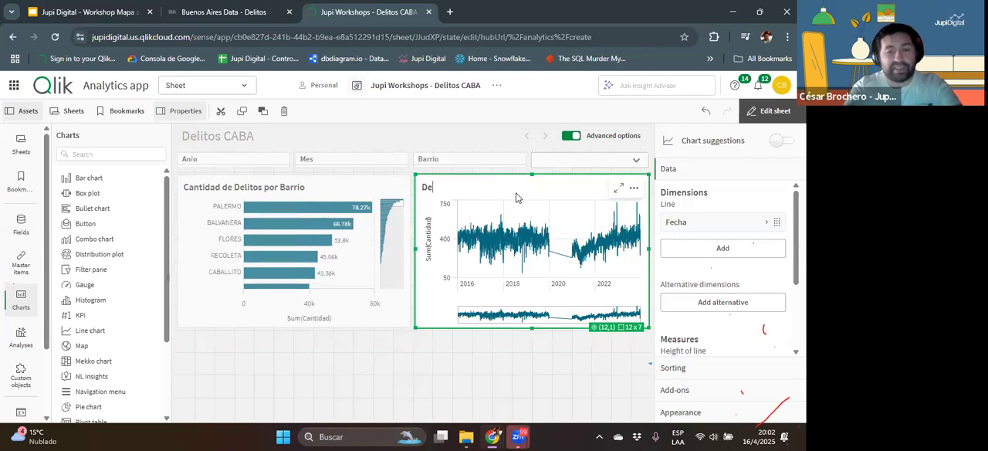
pyautogui.write('lito')
pyautogui.write('s en el tiem')
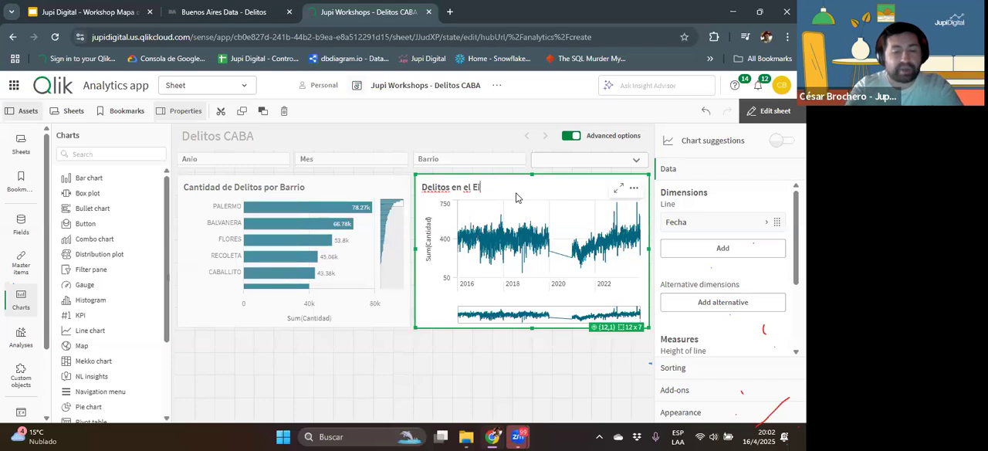
pyautogui.press('BackSpace')
pyautogui.write('Tiempo')
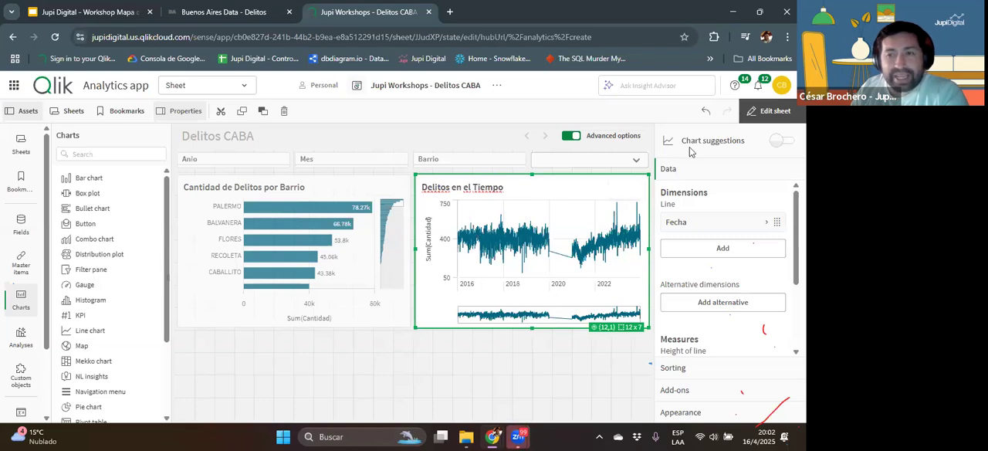
# Step: Leave sheet editing and examine the line chart's time axis from years down to single days and back to the full range
pyautogui.click(772, 111)
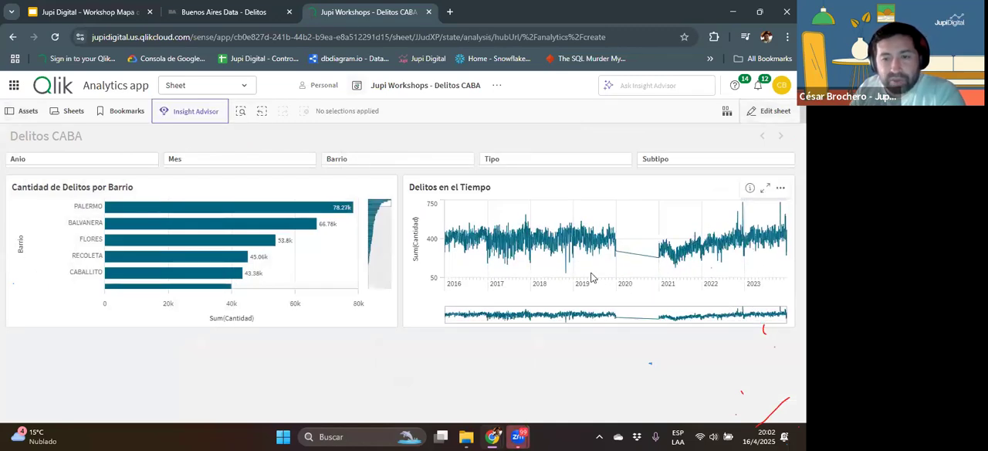
pyautogui.scroll(5, 591, 277)
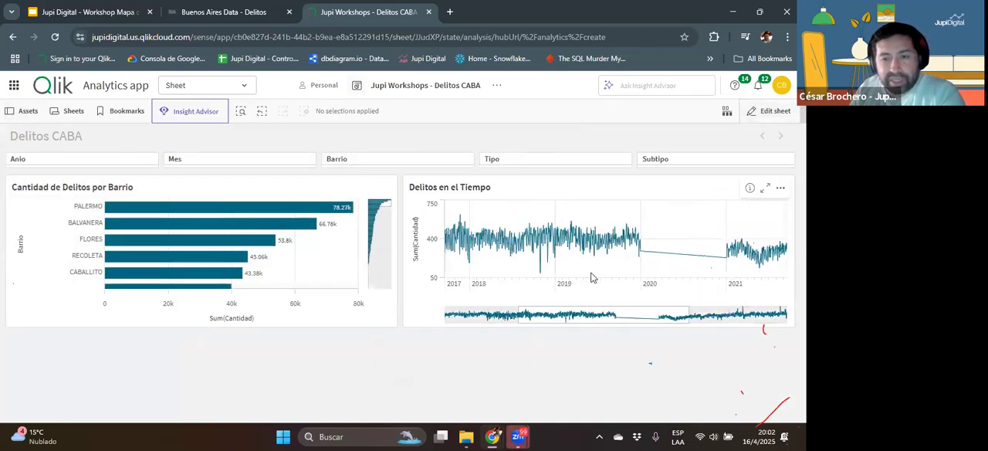
pyautogui.scroll(3, 592, 277)
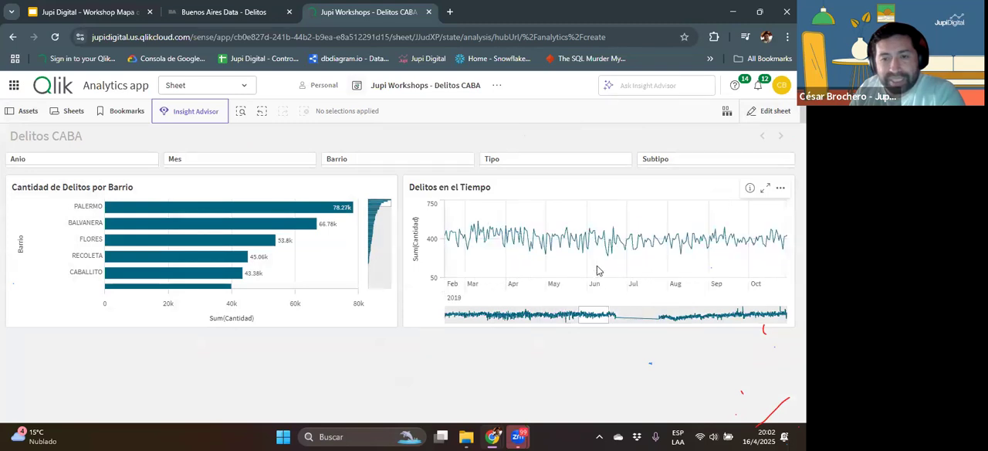
pyautogui.scroll(4, 581, 276)
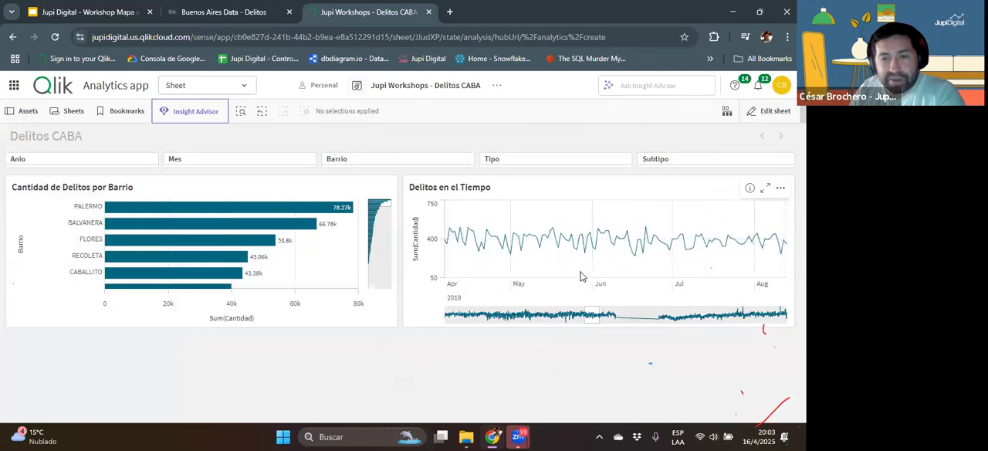
pyautogui.scroll(3, 581, 277)
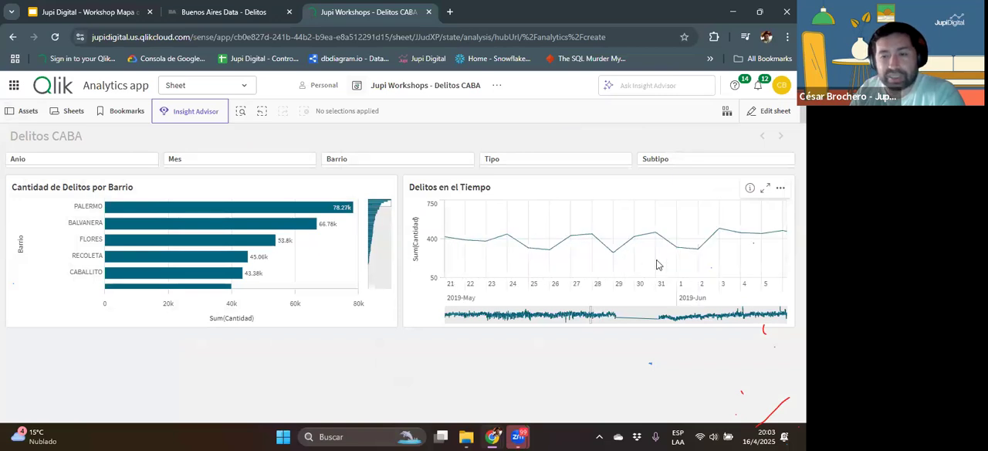
pyautogui.scroll(-10, 656, 266)
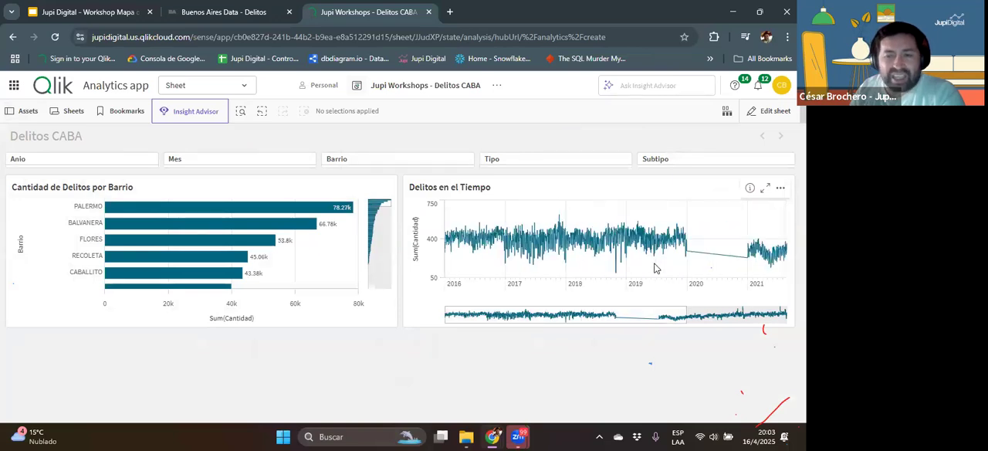
pyautogui.scroll(-3, 654, 269)
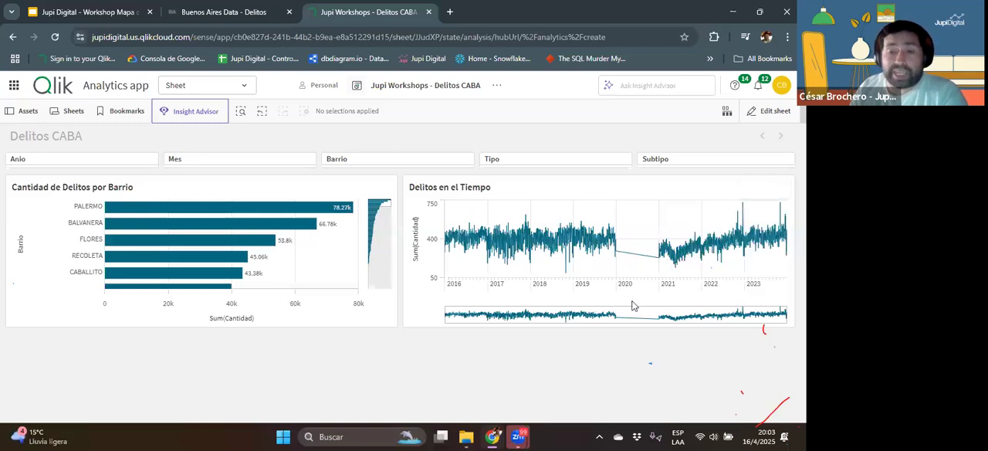
# Step: Return to editing and make the line chart show data points with value labels set to Auto
pyautogui.click(764, 110)
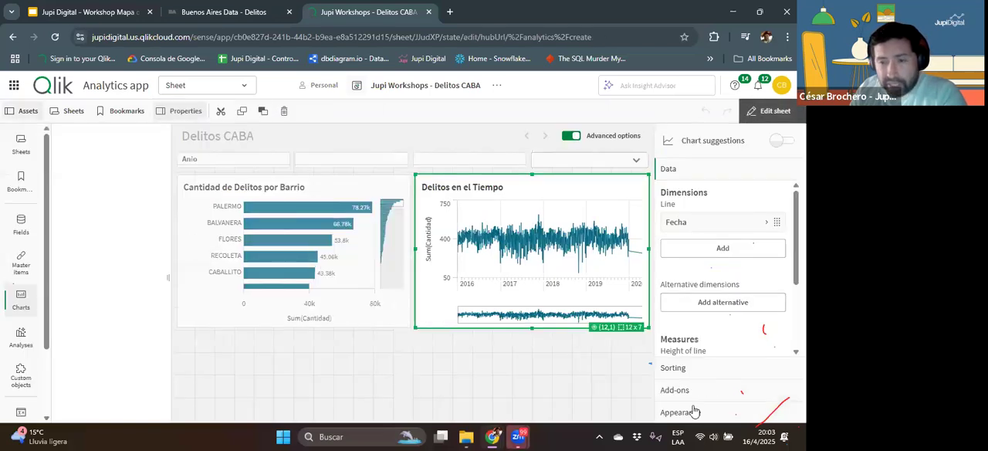
pyautogui.click(693, 411)
pyautogui.scroll(-5, 747, 346)
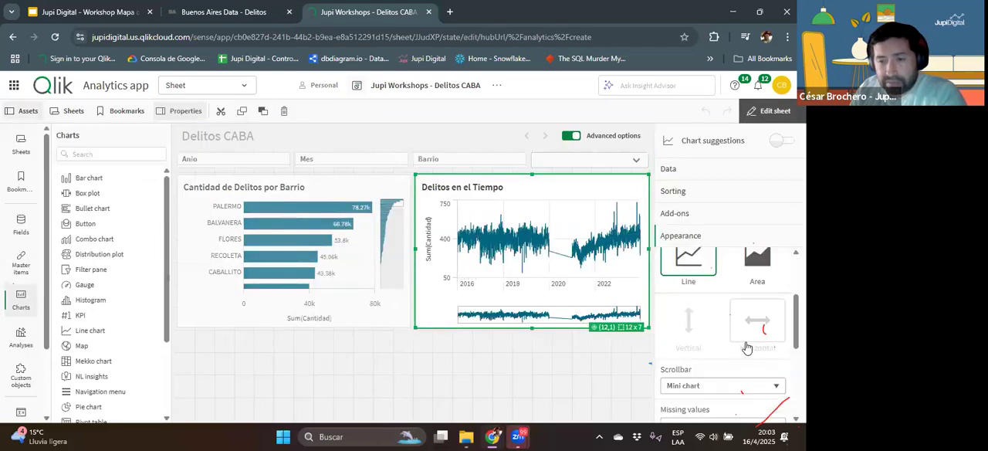
pyautogui.click(703, 338)
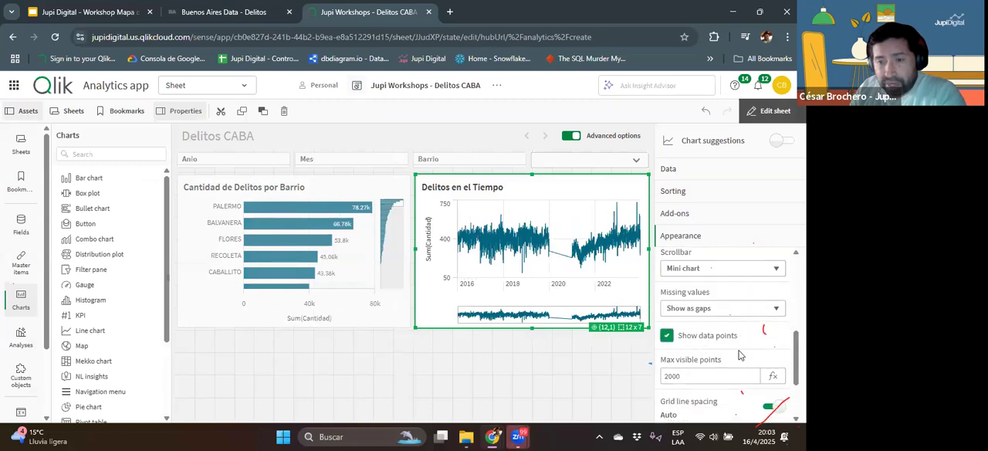
pyautogui.scroll(-3, 755, 355)
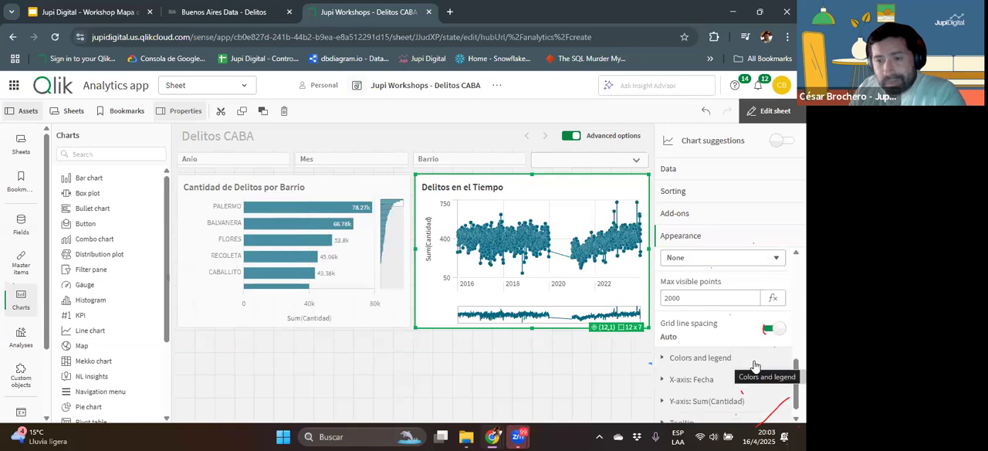
pyautogui.scroll(1, 747, 355)
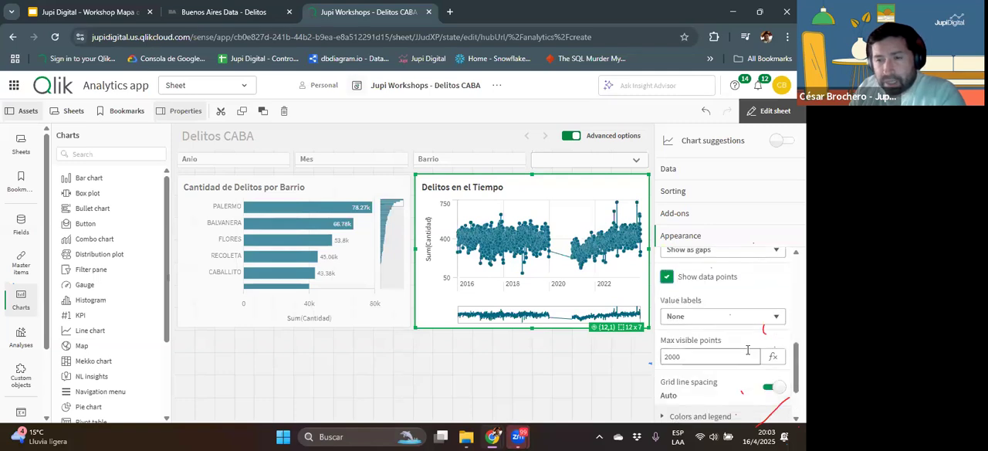
pyautogui.click(711, 318)
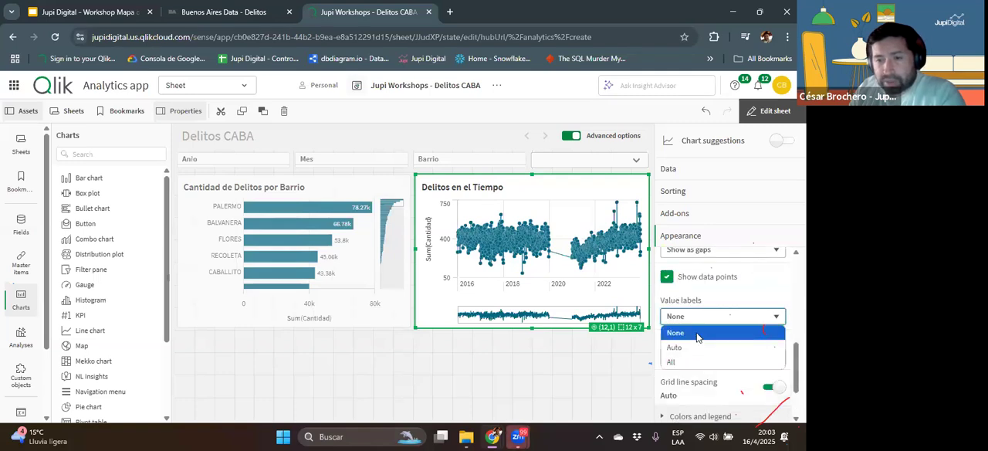
pyautogui.click(686, 348)
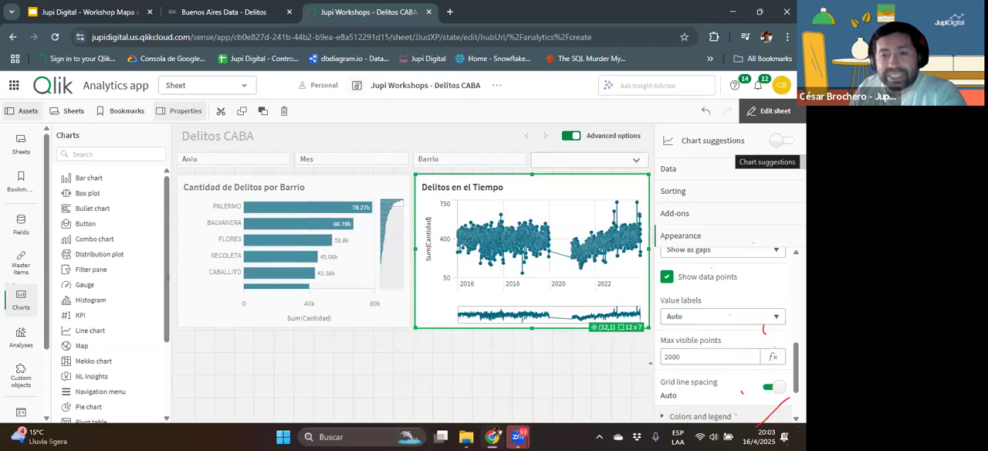
# Step: Leave sheet editing and examine the labelled "Delitos en el Tiempo" chart at full size, returning to the sheet when done
pyautogui.click(770, 114)
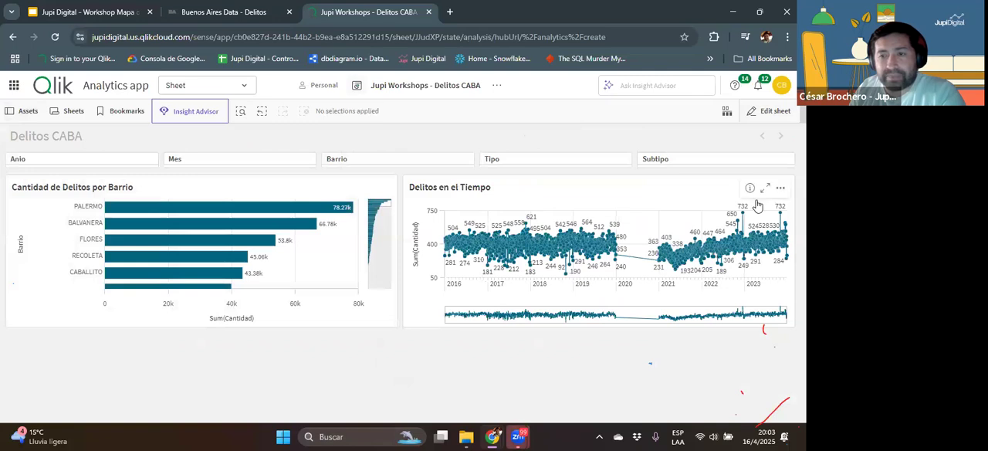
pyautogui.click(765, 190)
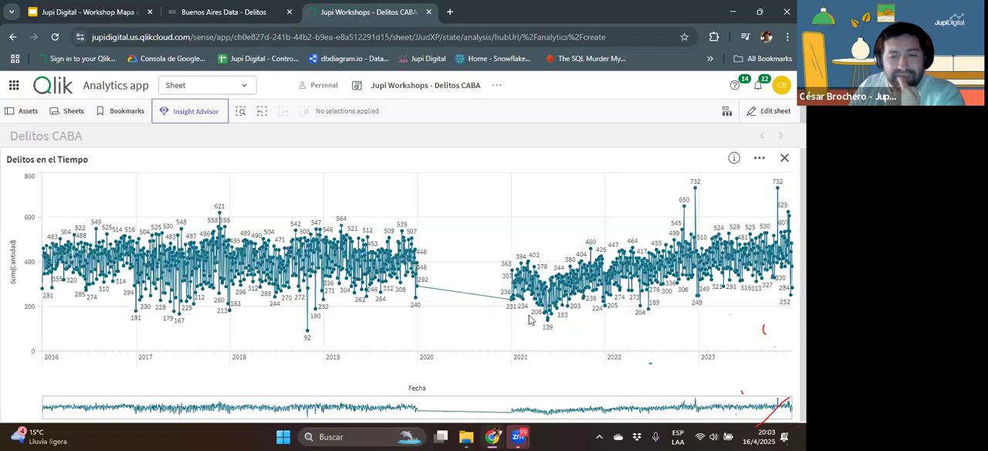
pyautogui.click(784, 158)
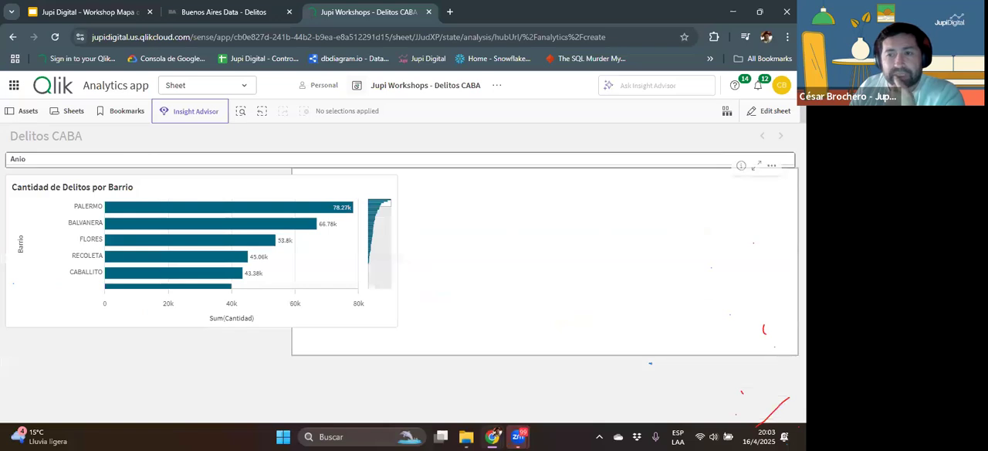
# Step: Edit the sheet to replace the line chart's Fecha dimension with the Anio field, and leave editing to view the result
pyautogui.click(769, 110)
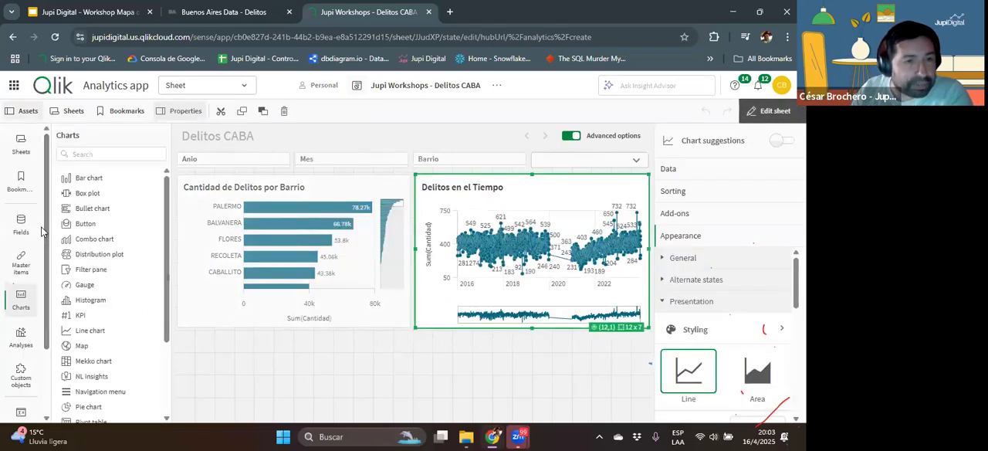
pyautogui.click(22, 224)
pyautogui.moveTo(78, 213); pyautogui.dragTo(557, 278)
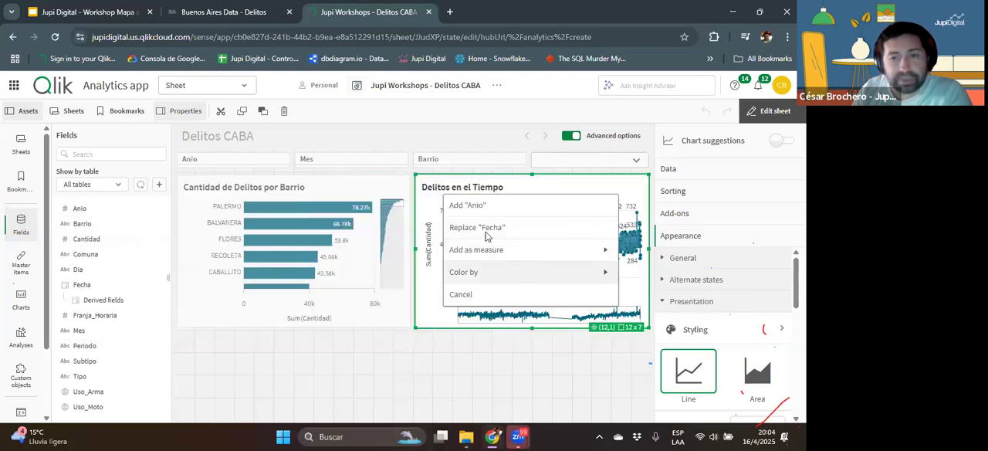
pyautogui.click(531, 293)
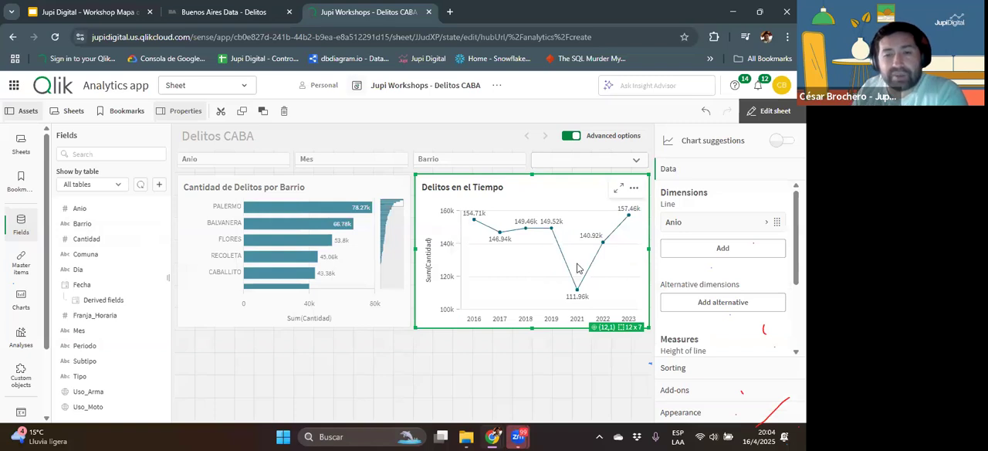
pyautogui.click(766, 112)
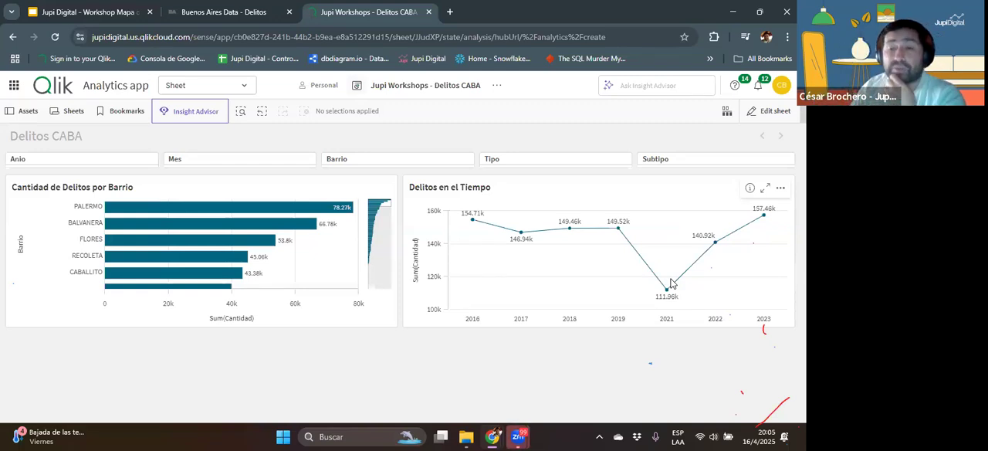
# Step: Return to sheet editing and start a new drill-down master dimension built from the Anio and Periodo fields, in that order
pyautogui.click(758, 114)
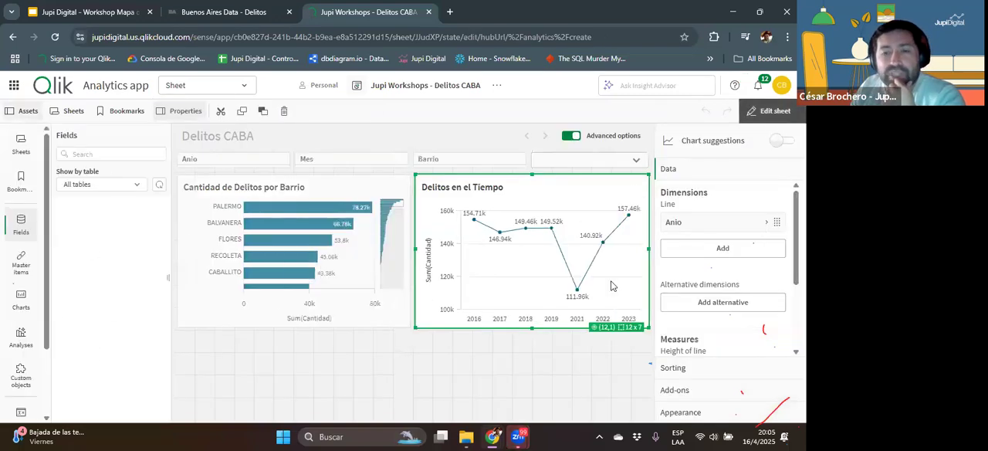
pyautogui.click(20, 262)
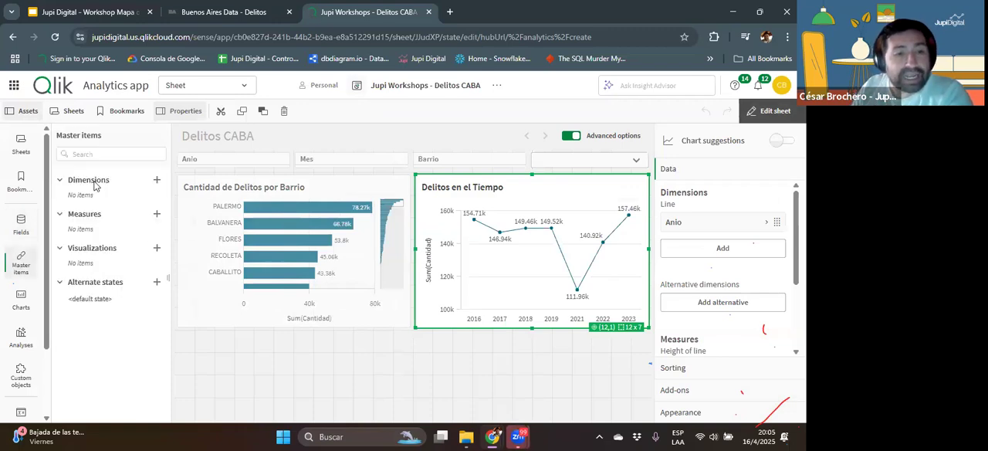
pyautogui.click(156, 181)
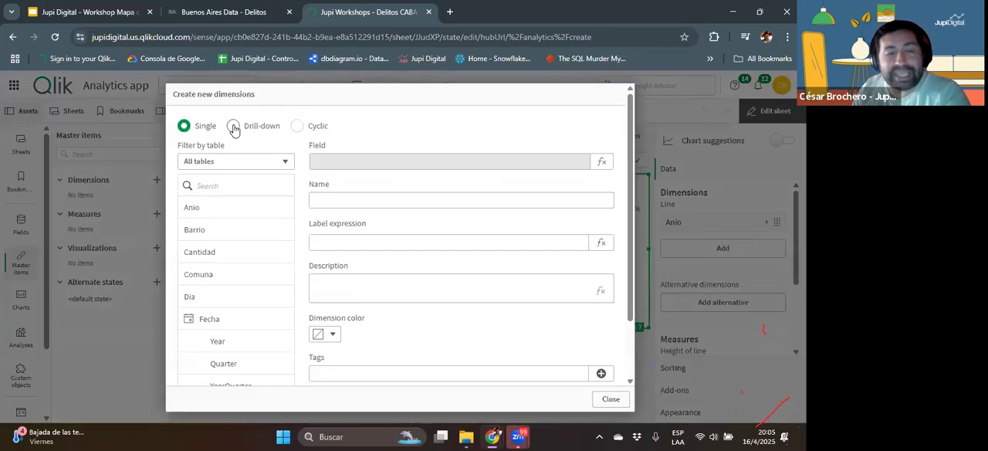
pyautogui.click(234, 127)
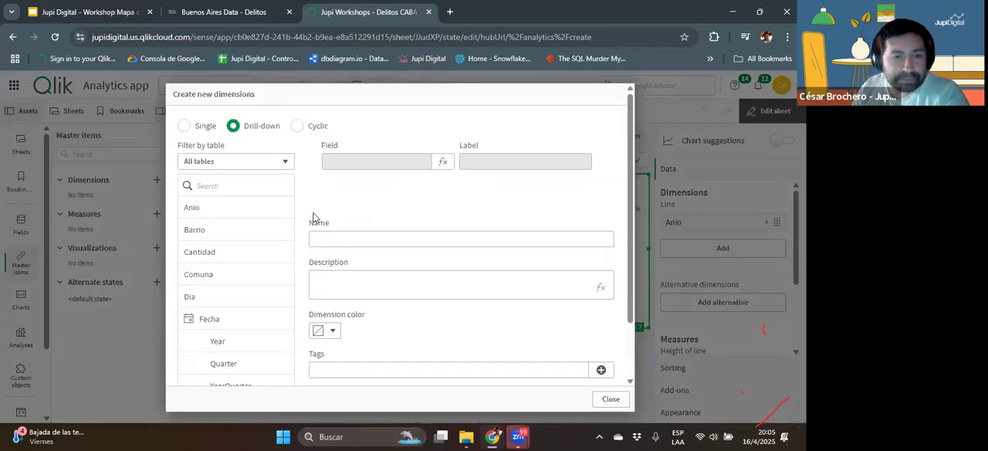
pyautogui.click(200, 208)
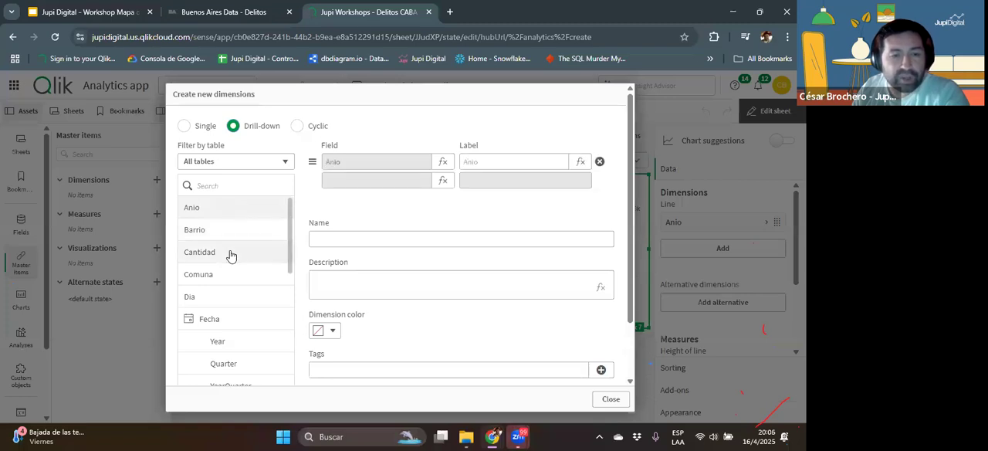
pyautogui.scroll(-2, 232, 258)
pyautogui.scroll(-5, 236, 261)
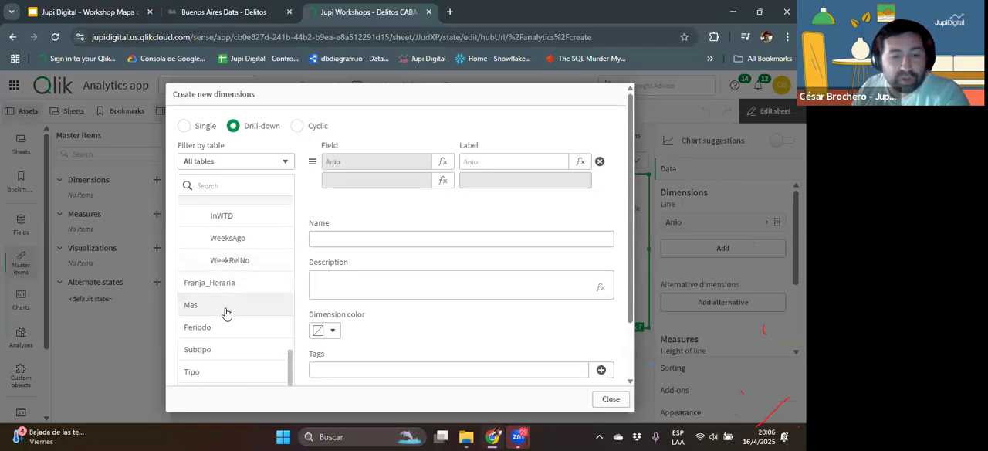
pyautogui.click(202, 329)
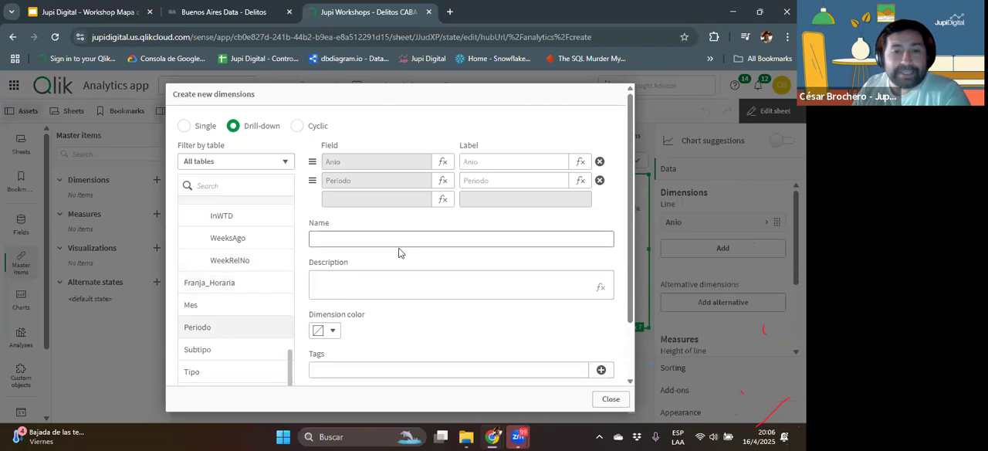
# Step: Name the drill-down dimension "Tiempo Jerarquía", create it and close the dimension dialog
pyautogui.click(345, 233)
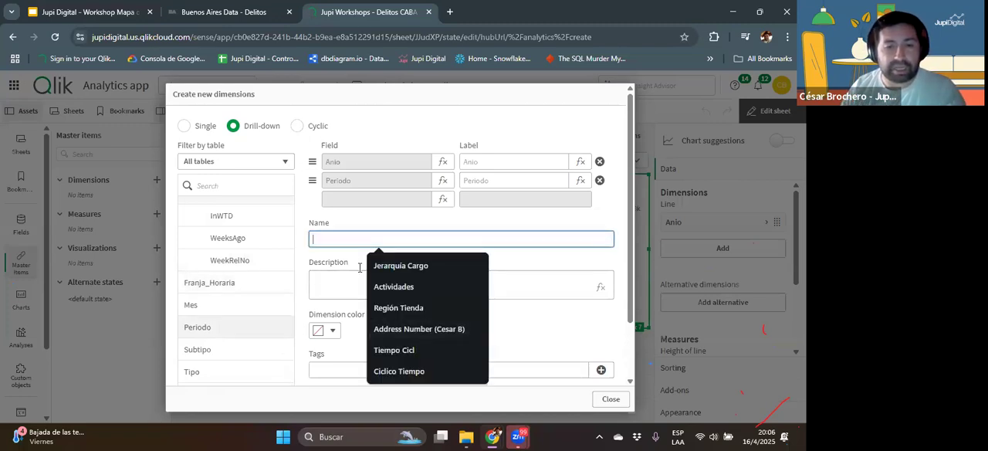
pyautogui.write('T')
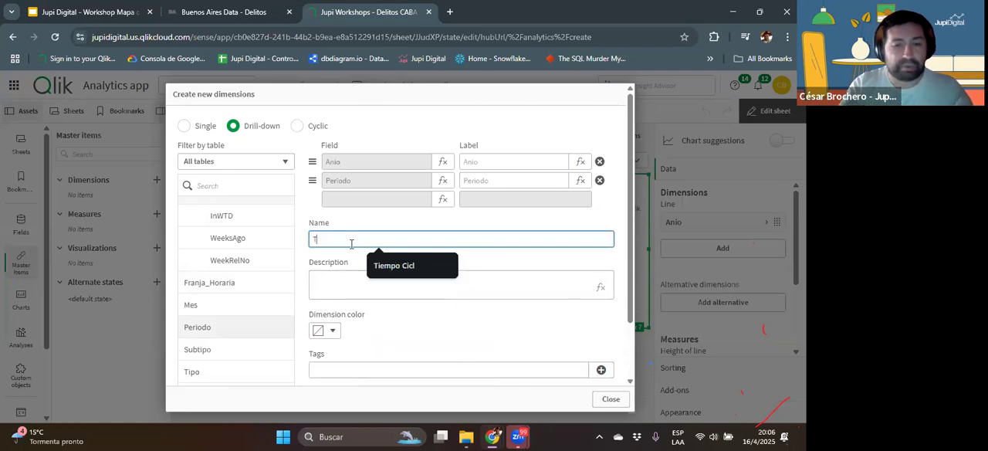
pyautogui.write('iempo')
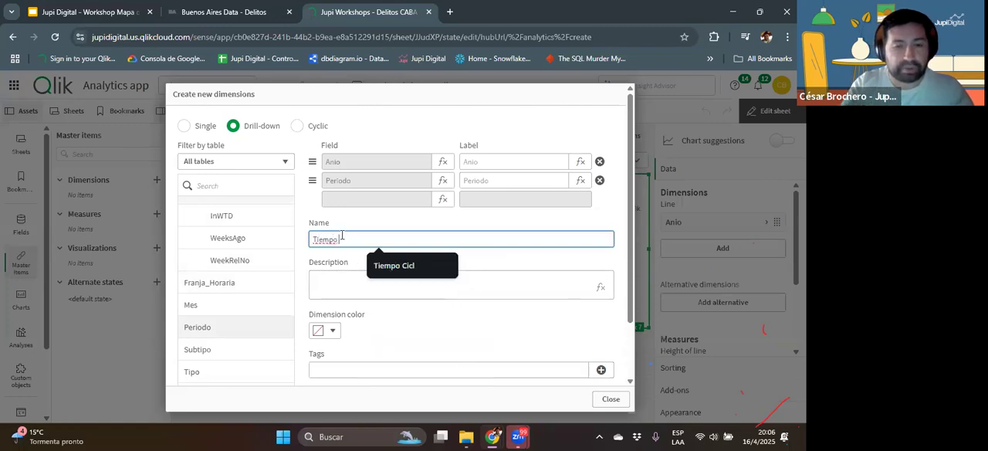
pyautogui.write(' -')
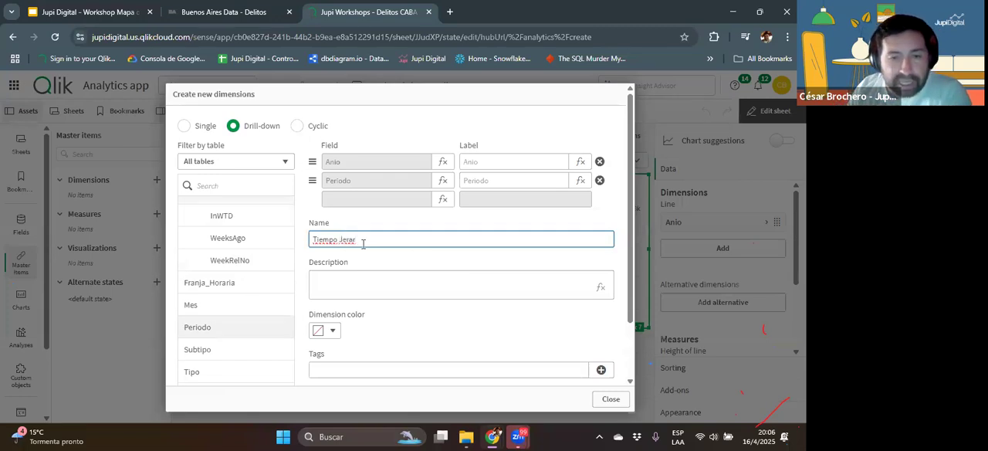
pyautogui.click(364, 252)
pyautogui.click(359, 239)
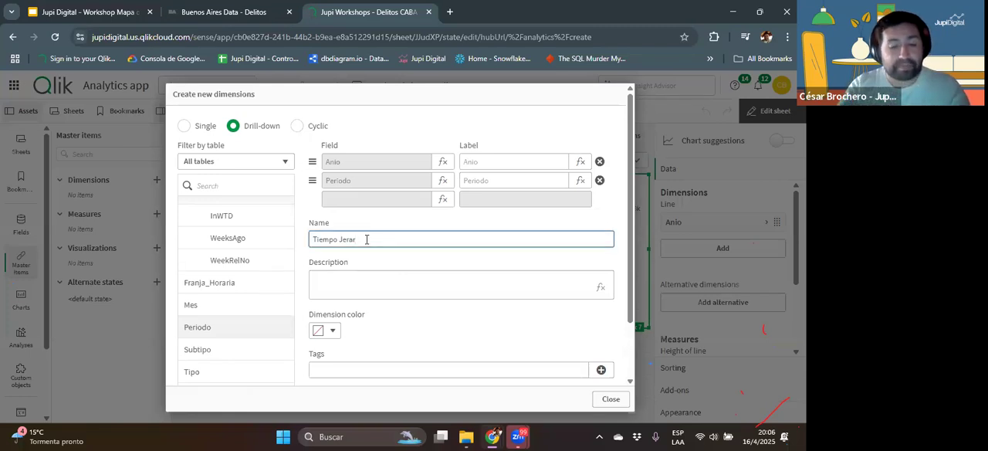
pyautogui.write('qui')
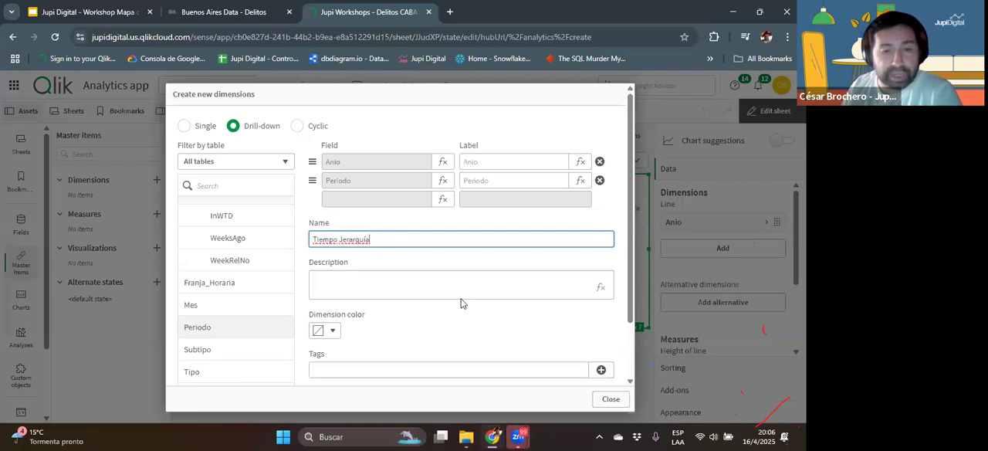
pyautogui.scroll(-1, 541, 327)
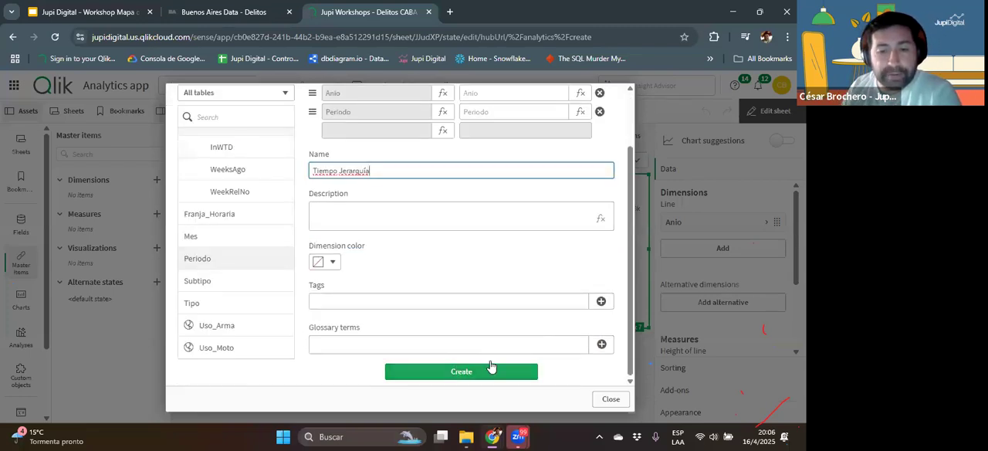
pyautogui.click(489, 370)
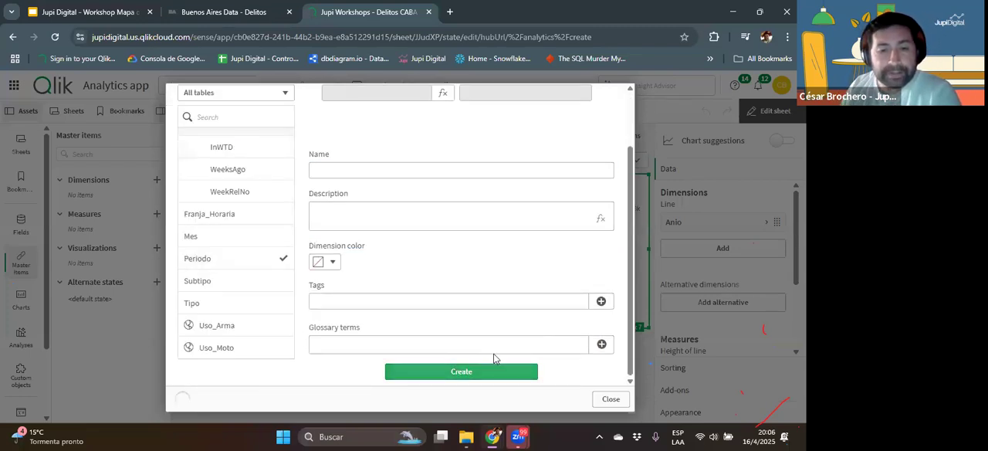
pyautogui.click(602, 400)
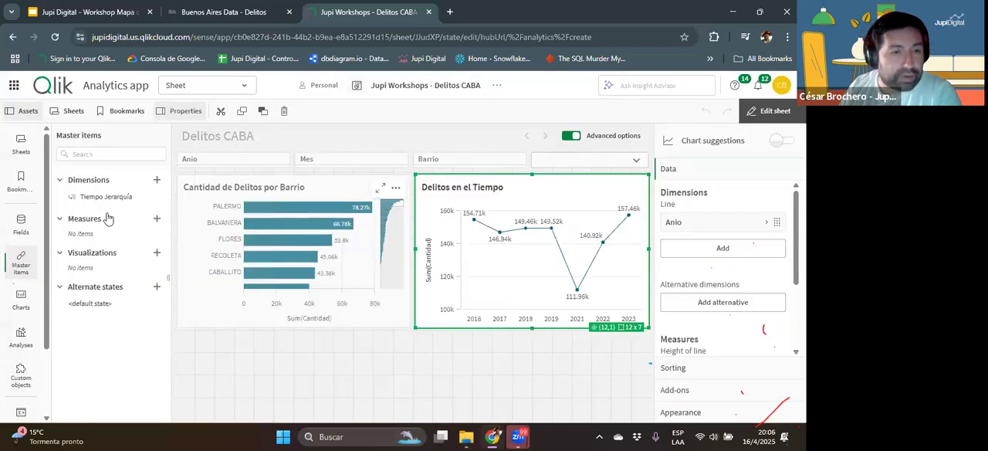
# Step: Replace the line chart's Anio dimension with Tiempo Jerarquía, leave editing and drill into 2019
pyautogui.moveTo(92, 198); pyautogui.dragTo(519, 248)
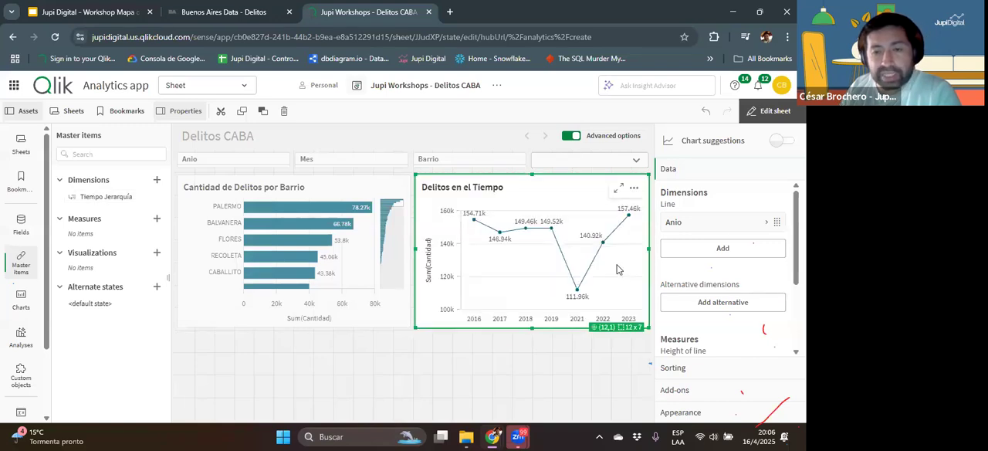
pyautogui.click(774, 111)
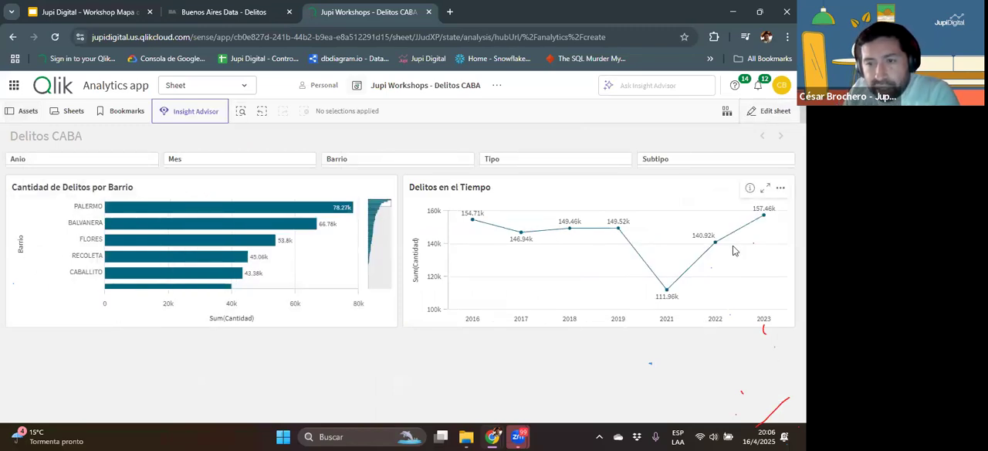
pyautogui.click(618, 229)
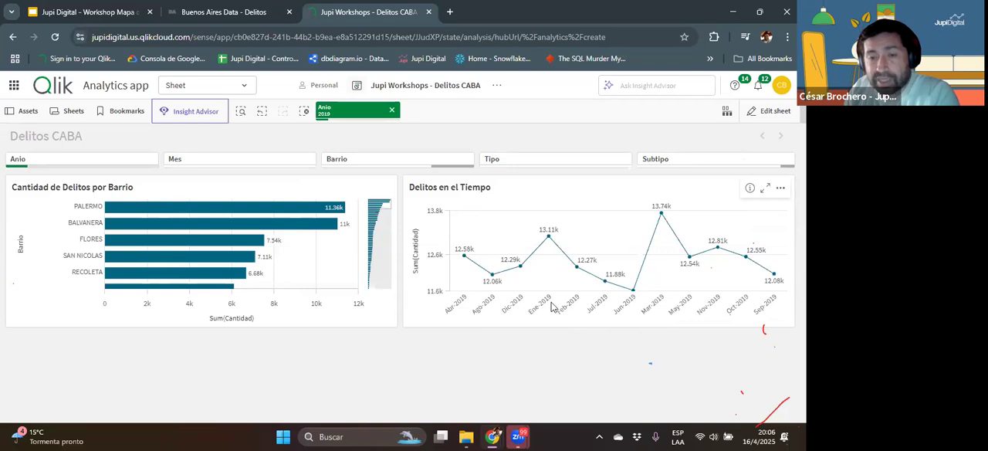
# Step: Edit the line chart's Tiempo Jerarquía sorting to custom, with numeric and alphabetical sorting off for both Anio and Periodo
pyautogui.click(772, 113)
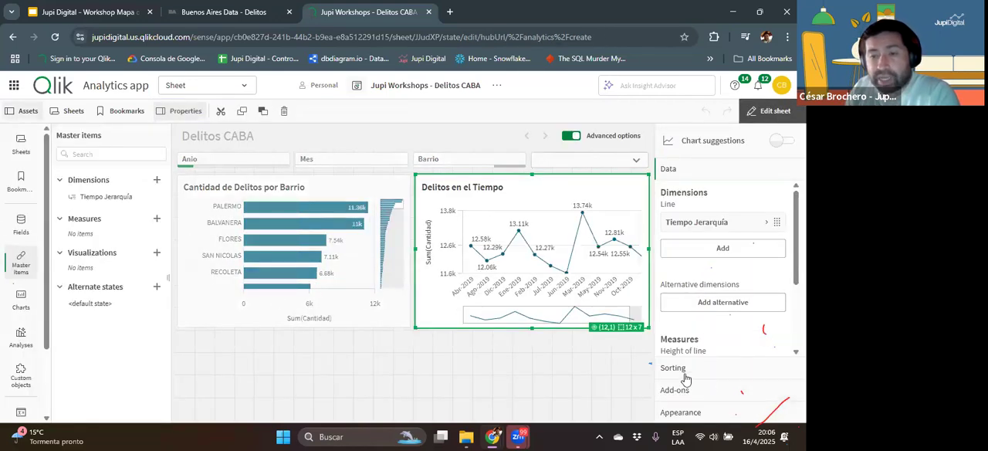
pyautogui.click(676, 369)
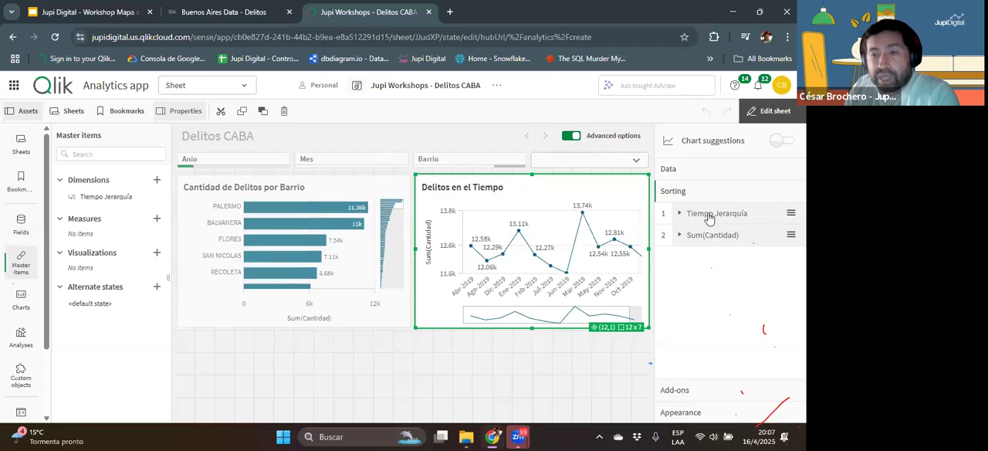
pyautogui.click(710, 214)
pyautogui.click(773, 243)
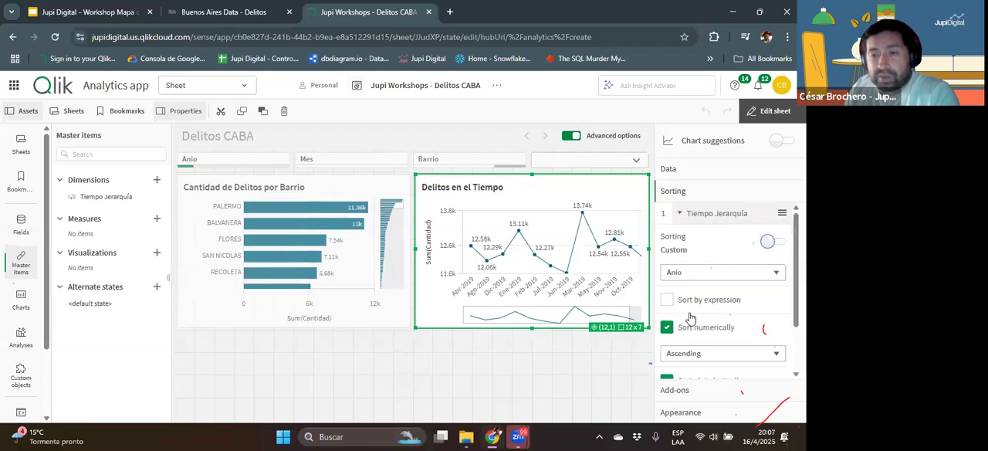
pyautogui.click(667, 328)
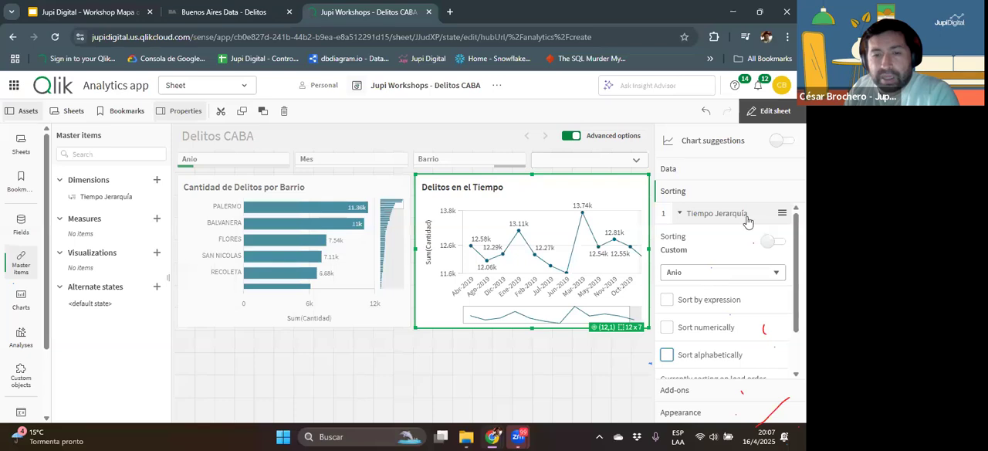
pyautogui.scroll(-1, 736, 299)
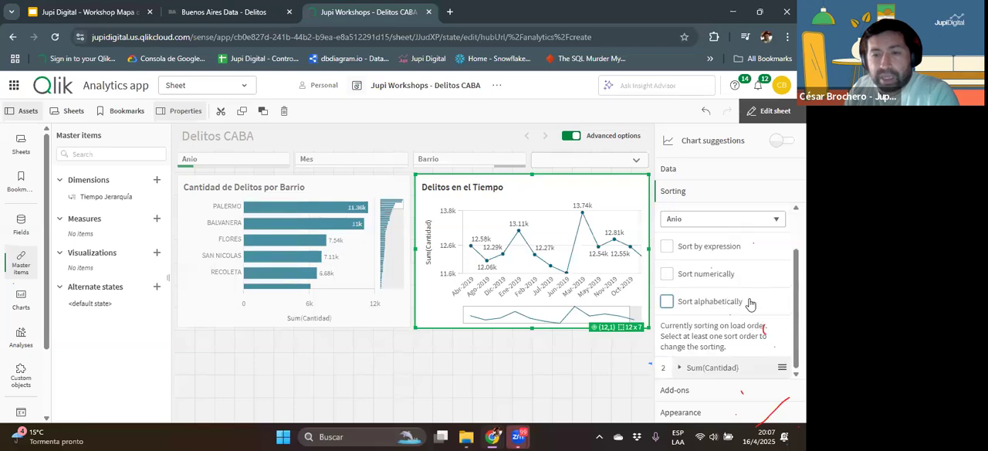
pyautogui.scroll(1, 726, 287)
pyautogui.click(718, 271)
pyautogui.click(699, 305)
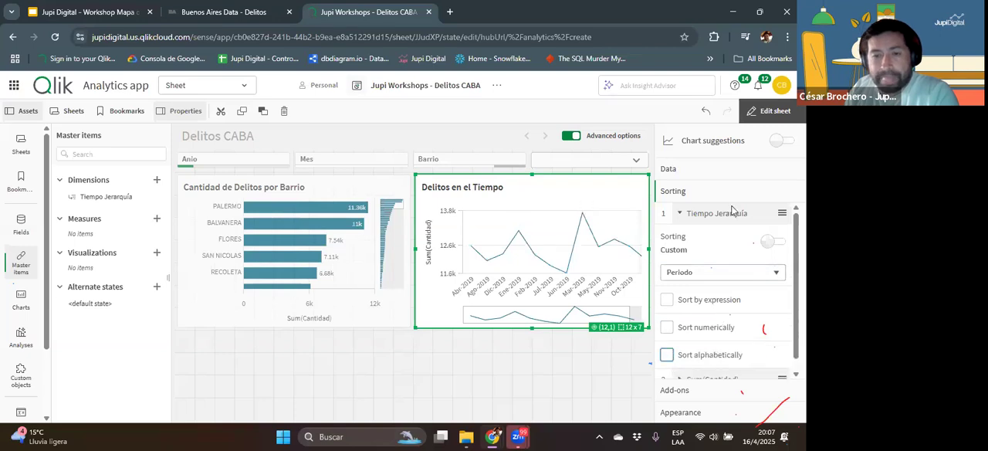
# Step: Leave editing, clear the Anio selection and drill into 2019 again to check the order of the months
pyautogui.click(765, 112)
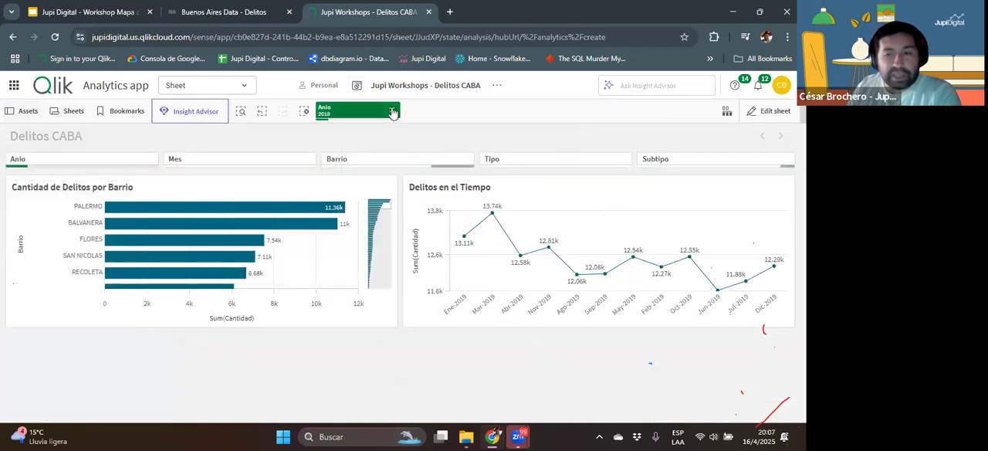
pyautogui.click(391, 112)
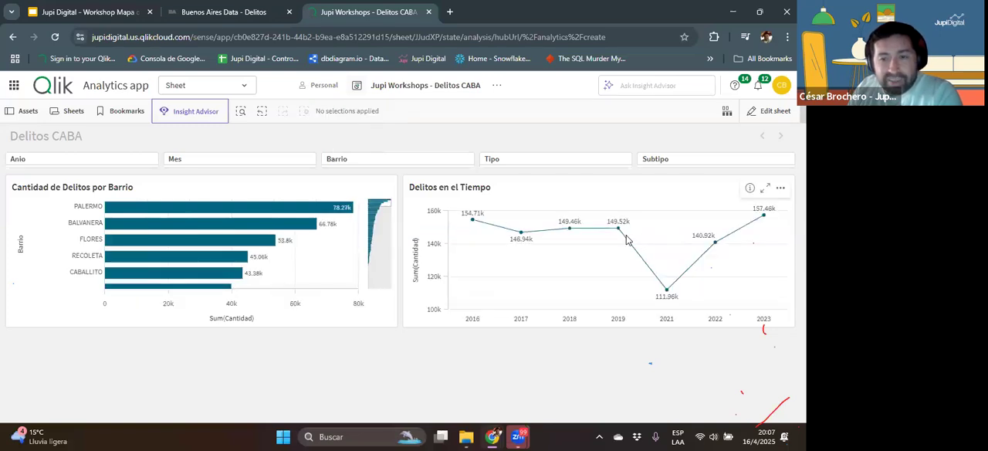
pyautogui.click(618, 228)
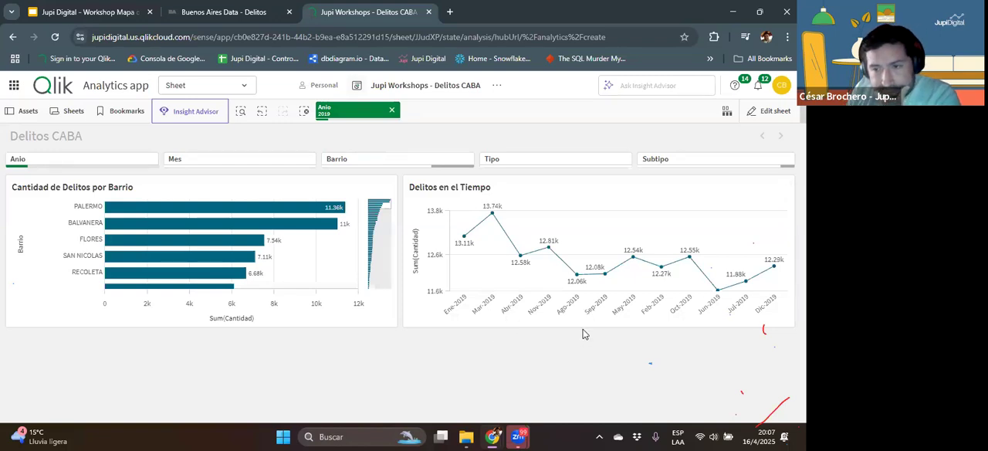
# Step: Edit the line chart's sorting so that Periodo is sorted by the expression Fecha in ascending order
pyautogui.click(771, 112)
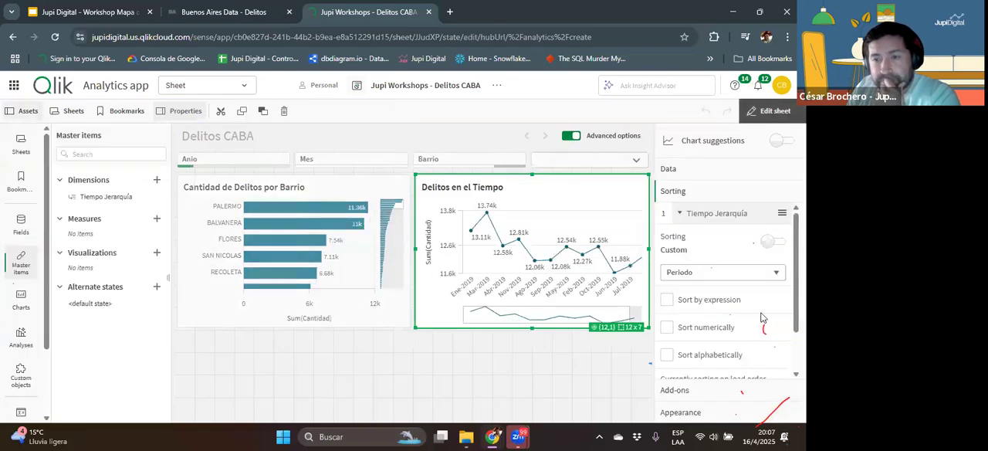
pyautogui.scroll(-1, 760, 317)
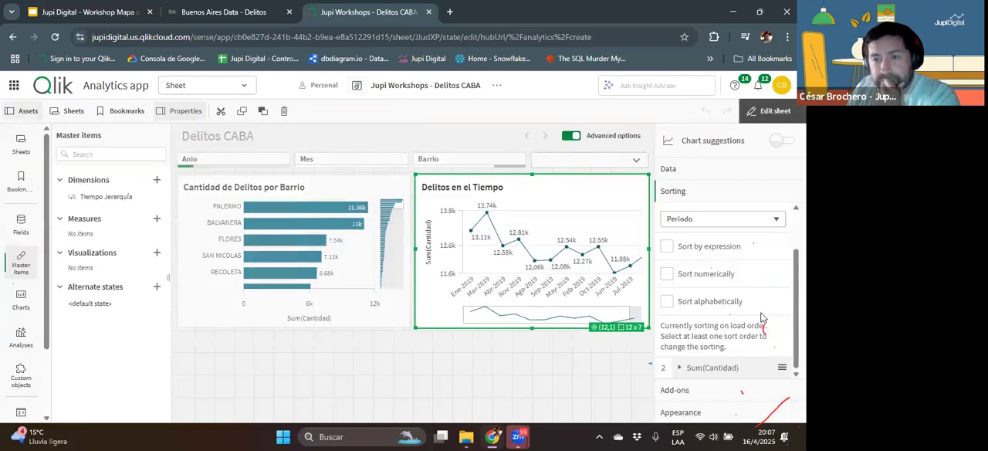
pyautogui.click(718, 223)
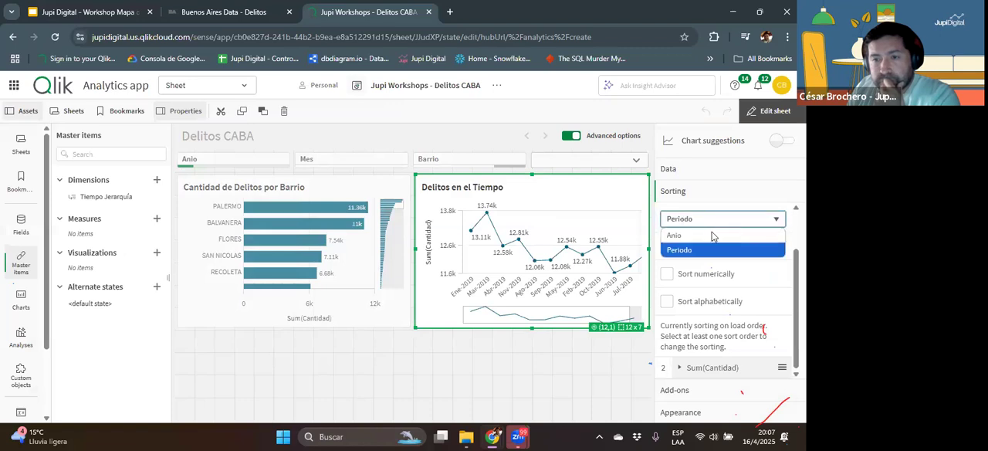
pyautogui.click(679, 249)
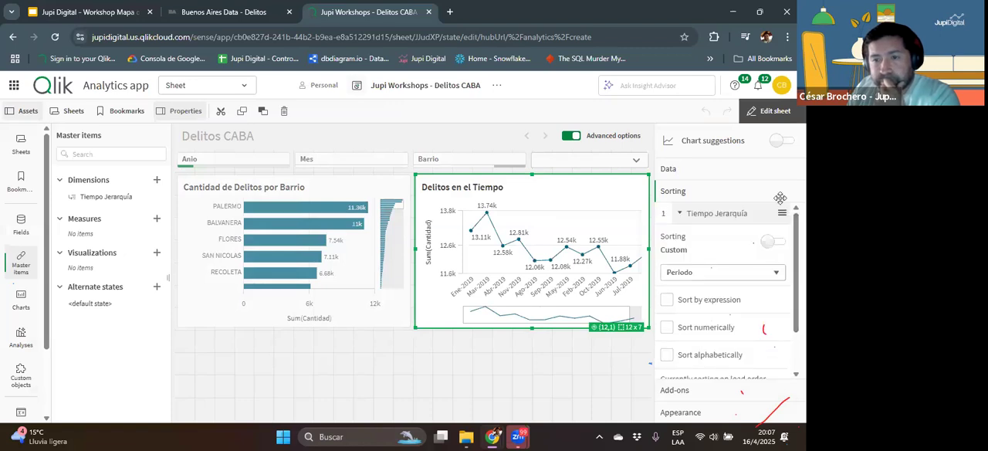
pyautogui.click(682, 304)
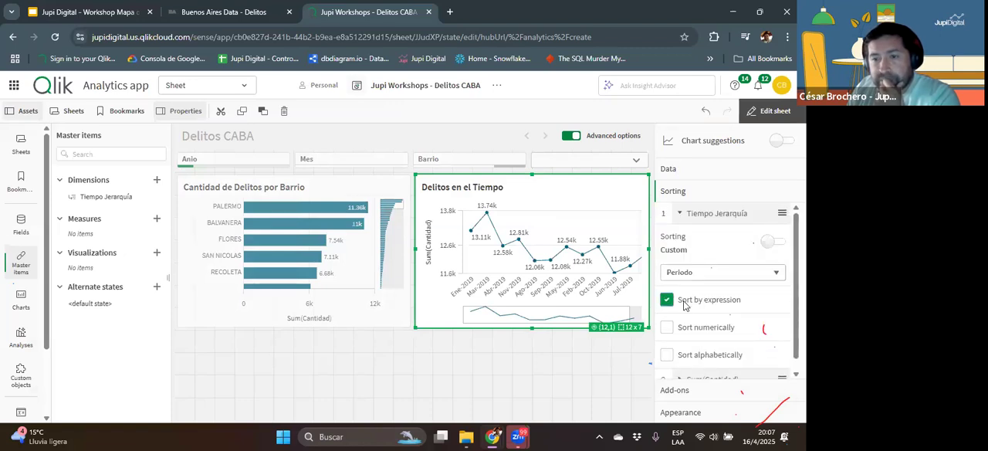
pyautogui.scroll(-2, 735, 321)
pyautogui.click(738, 306)
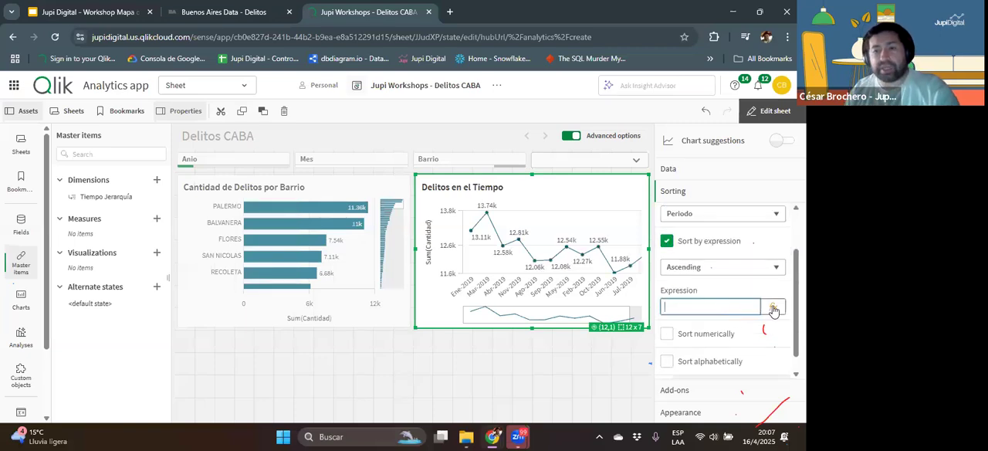
pyautogui.click(772, 307)
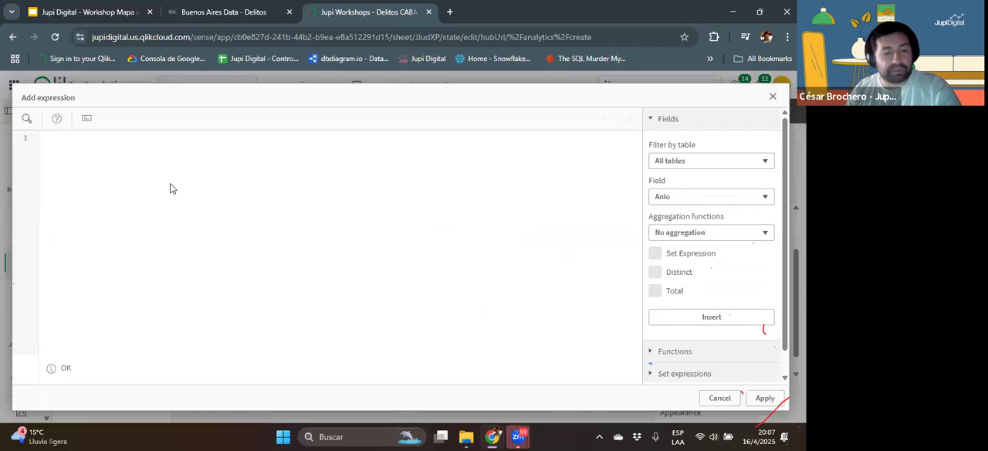
pyautogui.write('fe')
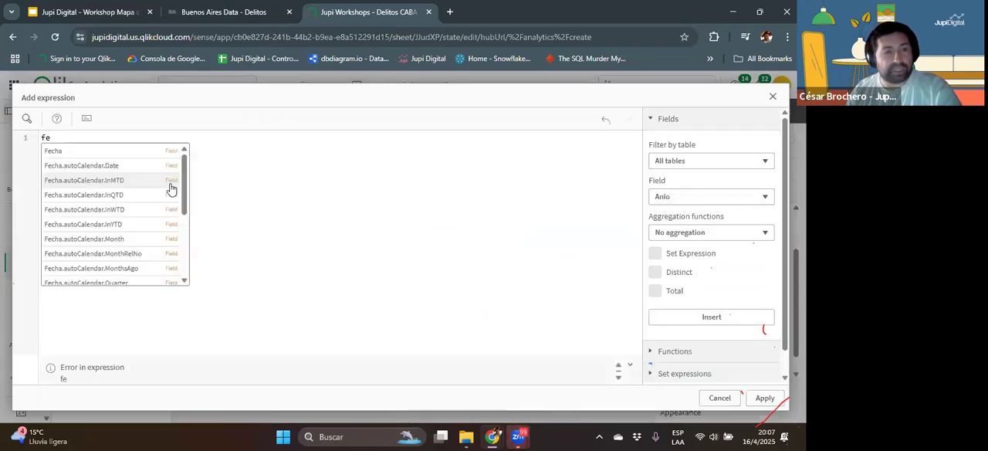
pyautogui.click(84, 151)
pyautogui.click(764, 397)
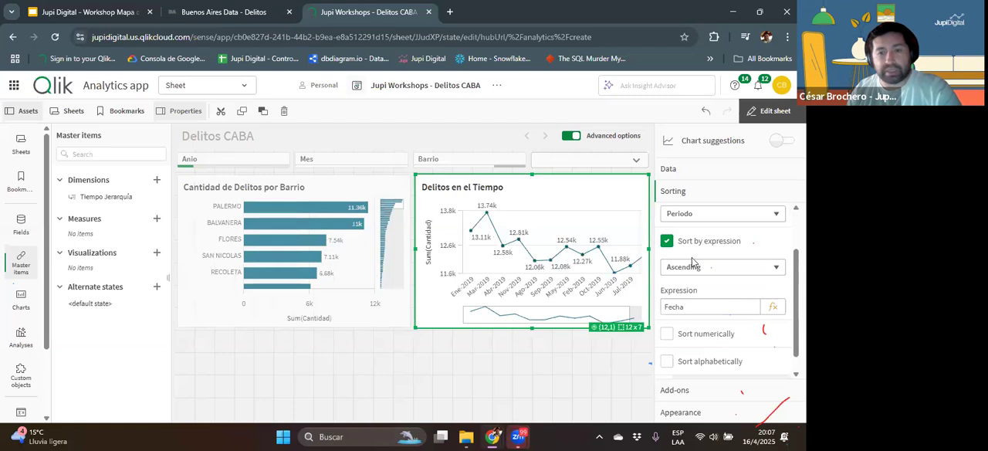
# Step: Turn on descending numeric sorting for Periodo, trying descending order for the Fecha expression before setting it back to ascending
pyautogui.scroll(-1, 728, 302)
pyautogui.click(699, 318)
pyautogui.click(719, 249)
pyautogui.click(701, 281)
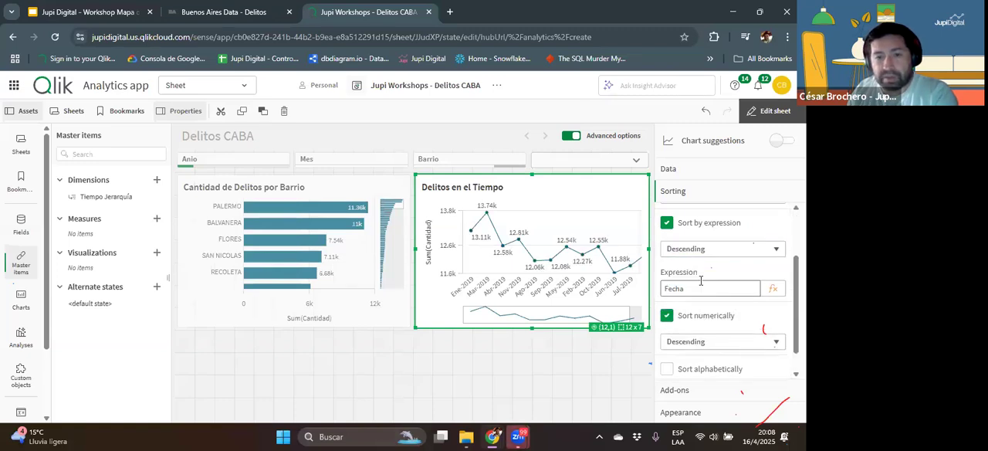
pyautogui.click(702, 254)
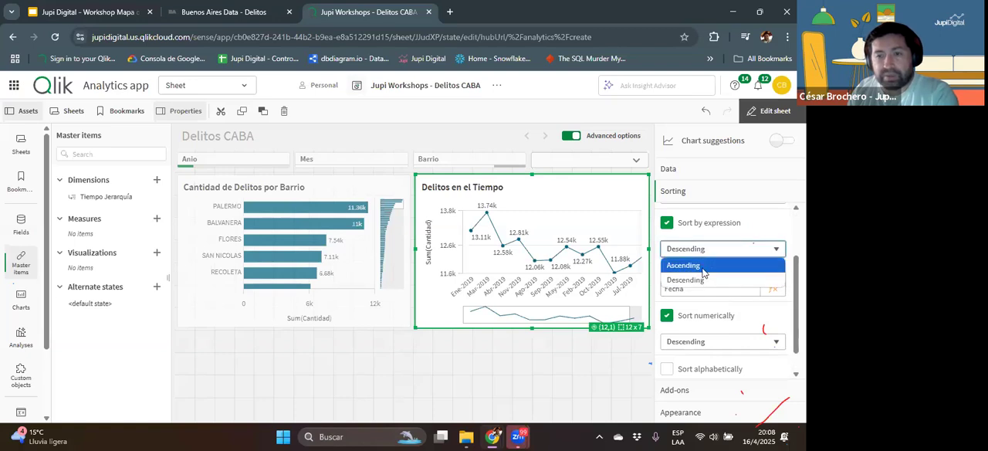
pyautogui.click(703, 268)
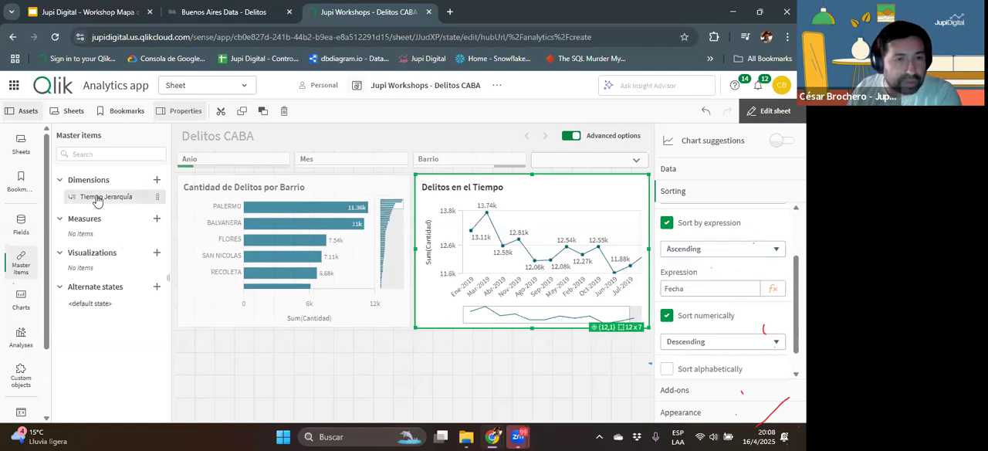
# Step: Edit the Tiempo Jerarquía master dimension and add Year and YearMonth from Fecha as drill-down fields
pyautogui.click(102, 199)
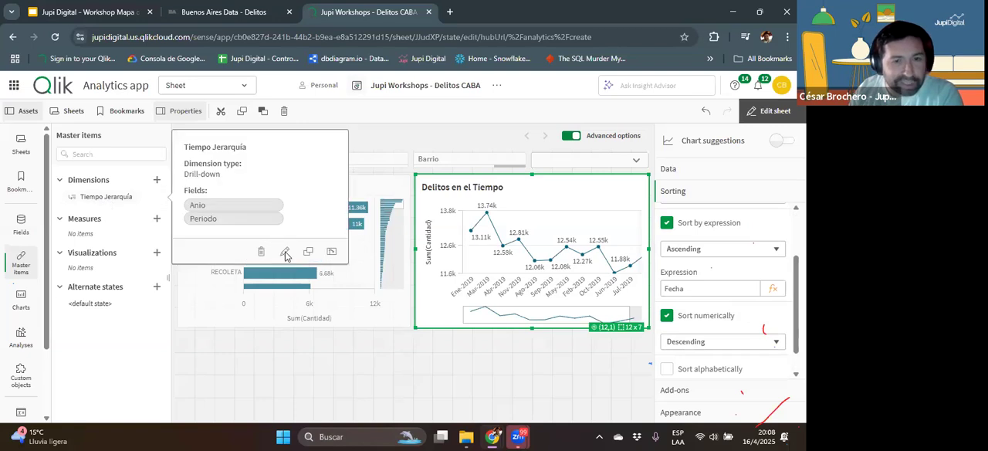
pyautogui.click(286, 254)
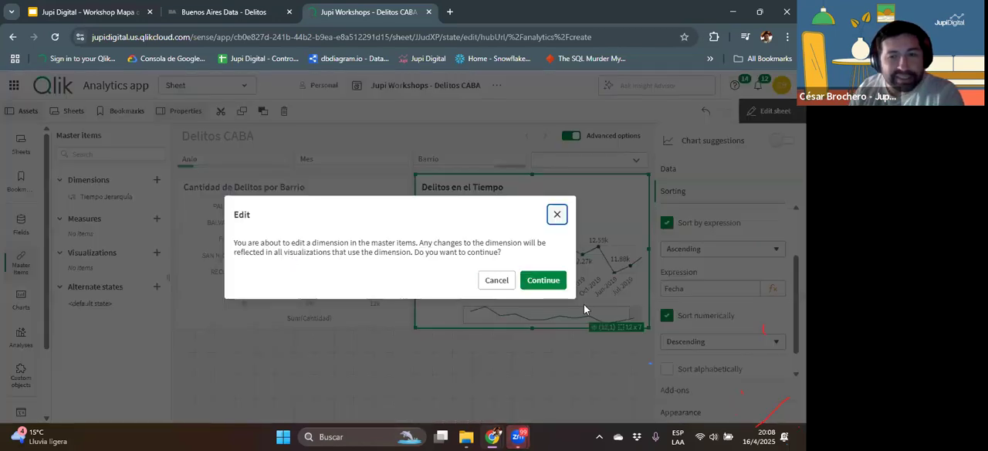
pyautogui.click(542, 279)
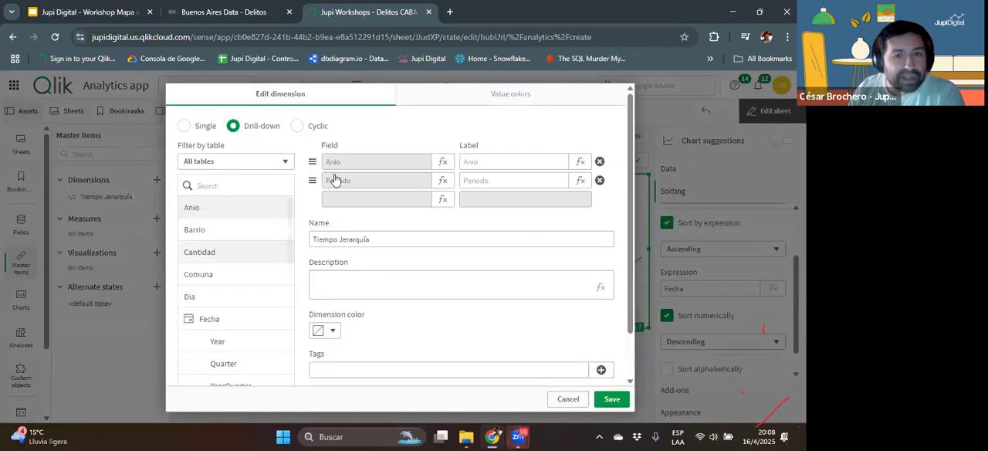
pyautogui.scroll(-1, 242, 289)
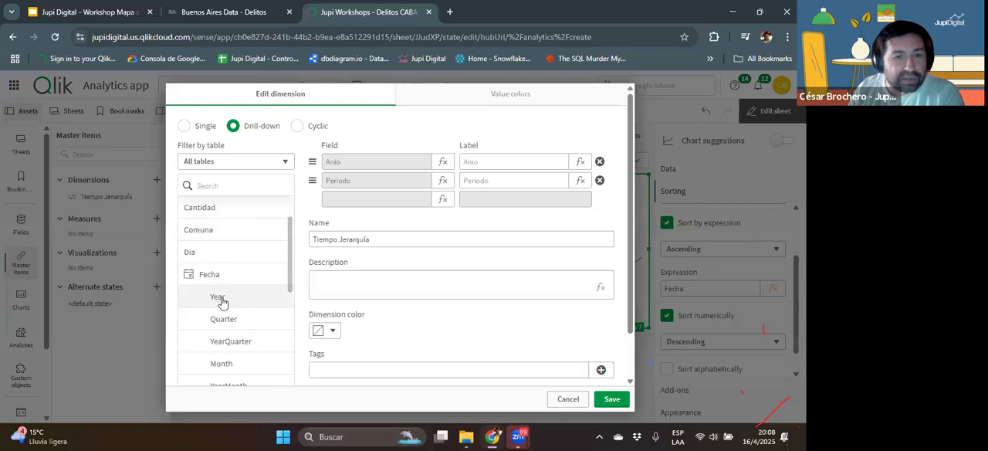
pyautogui.click(220, 298)
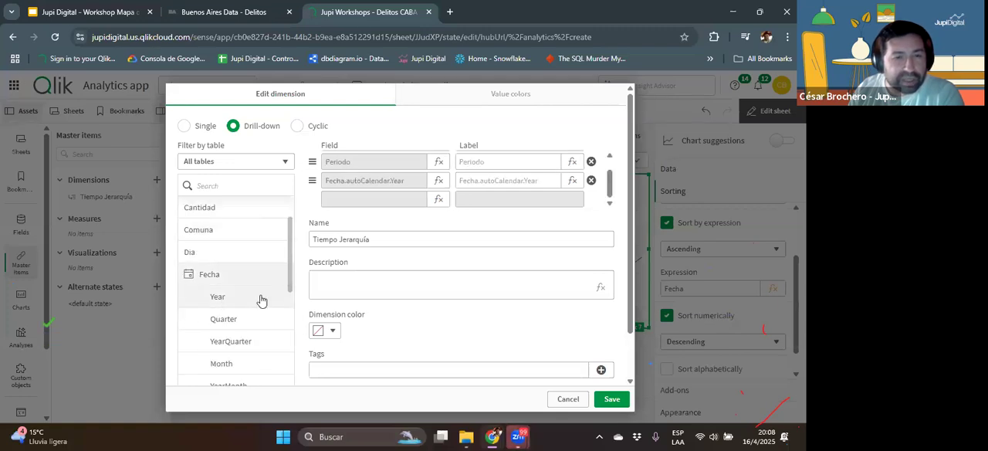
pyautogui.scroll(-3, 260, 303)
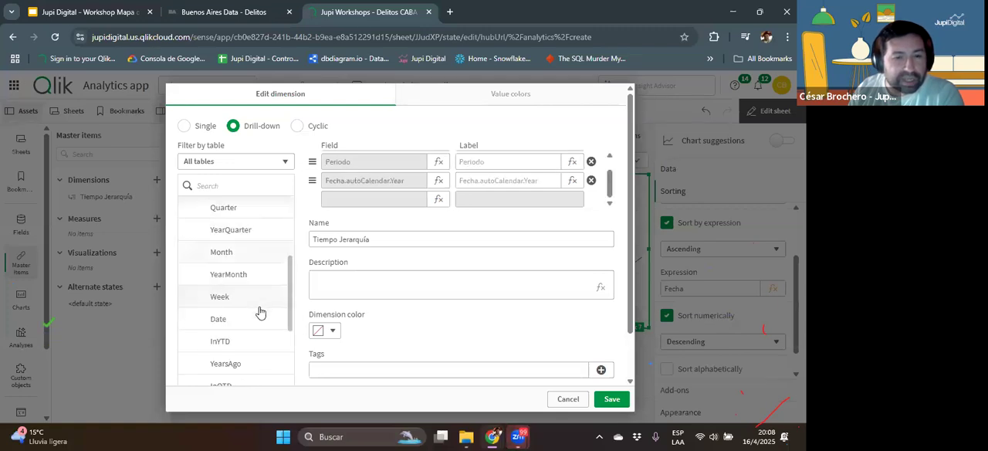
pyautogui.click(231, 275)
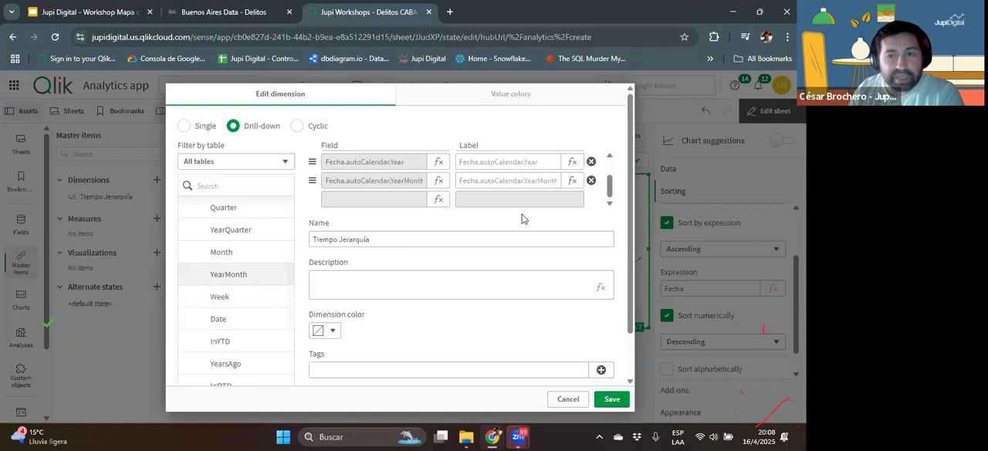
# Step: Remove Anio and Periodo from the Tiempo Jerarquía drill-down fields and save the dimension
pyautogui.moveTo(609, 164); pyautogui.dragTo(609, 160)
pyautogui.click(591, 180)
pyautogui.click(590, 161)
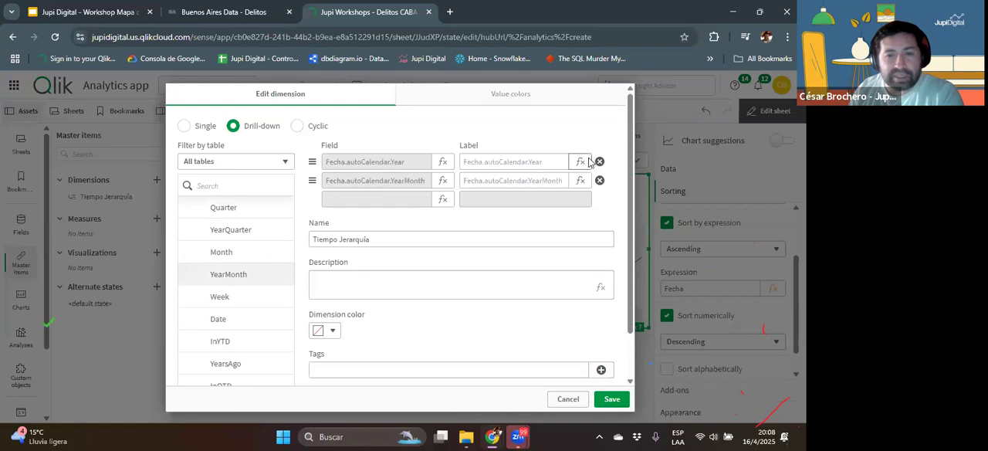
pyautogui.click(610, 399)
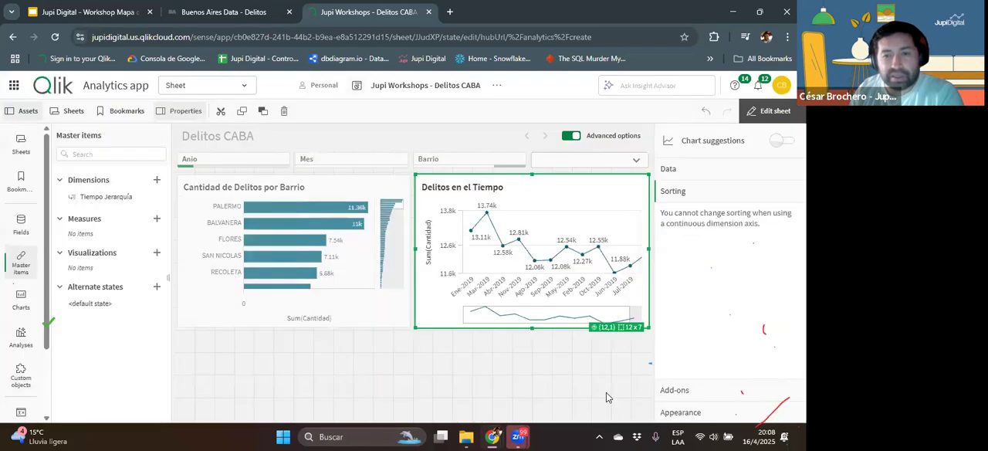
# Step: Leave editing and enlarge the Delitos en el Tiempo chart to check the order of the months, returning to the sheet view
pyautogui.click(760, 112)
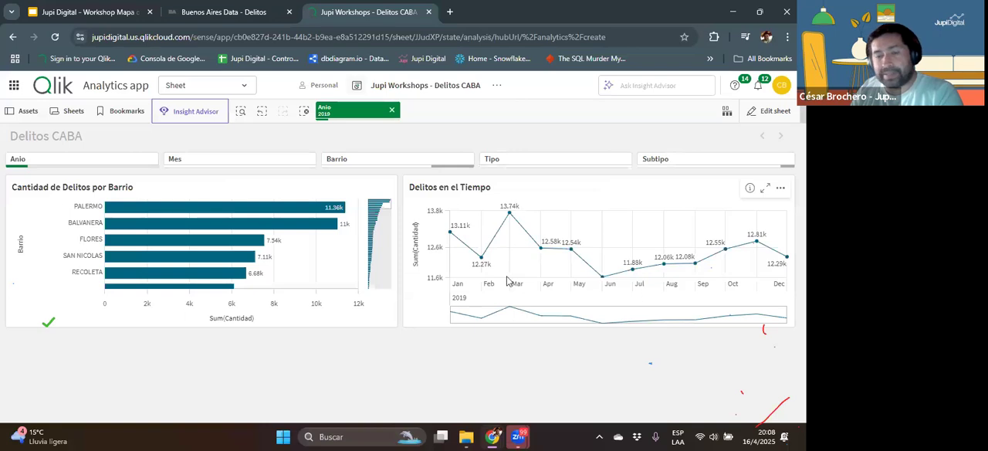
pyautogui.moveTo(510, 216)
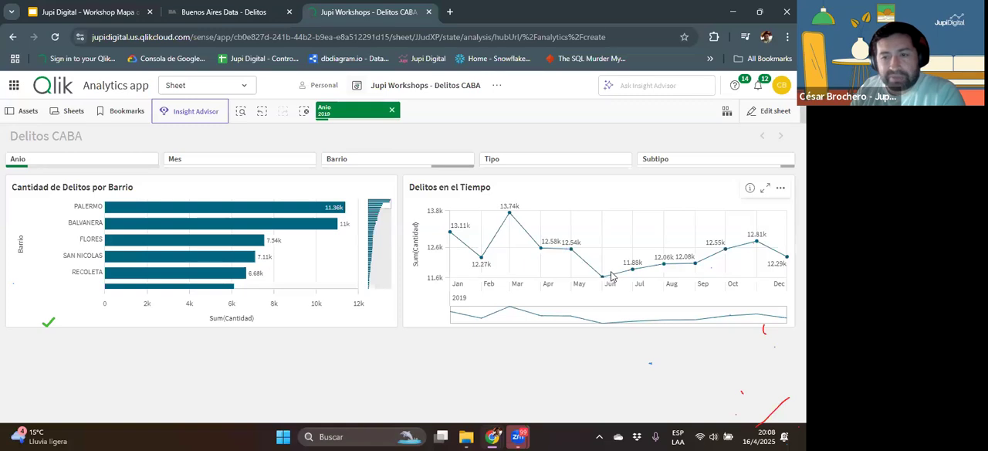
pyautogui.click(764, 188)
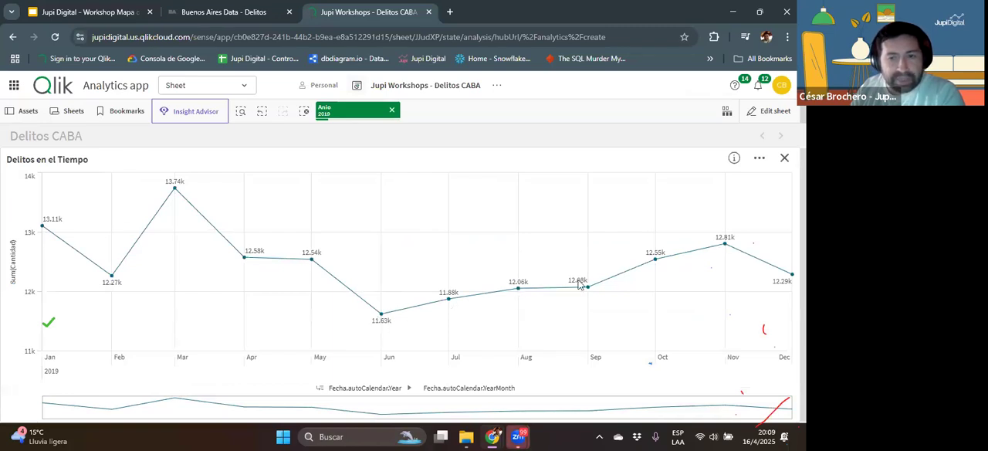
pyautogui.click(773, 112)
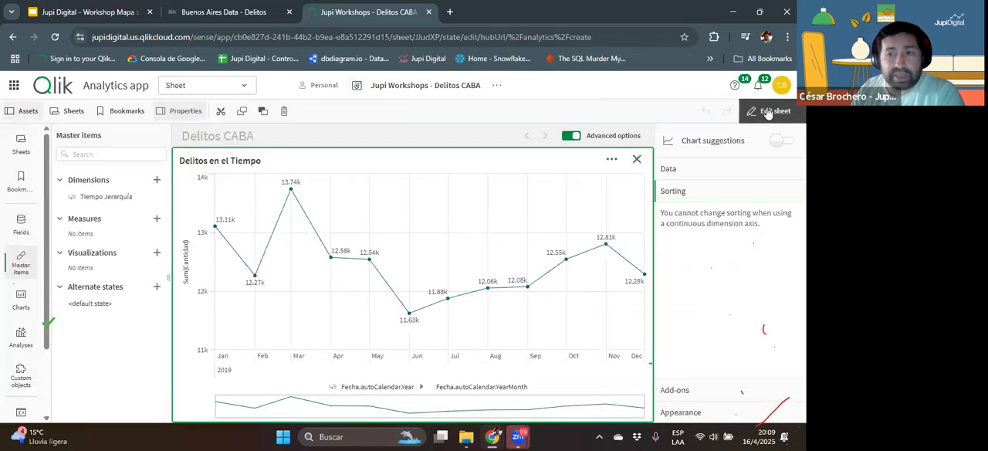
pyautogui.click(768, 114)
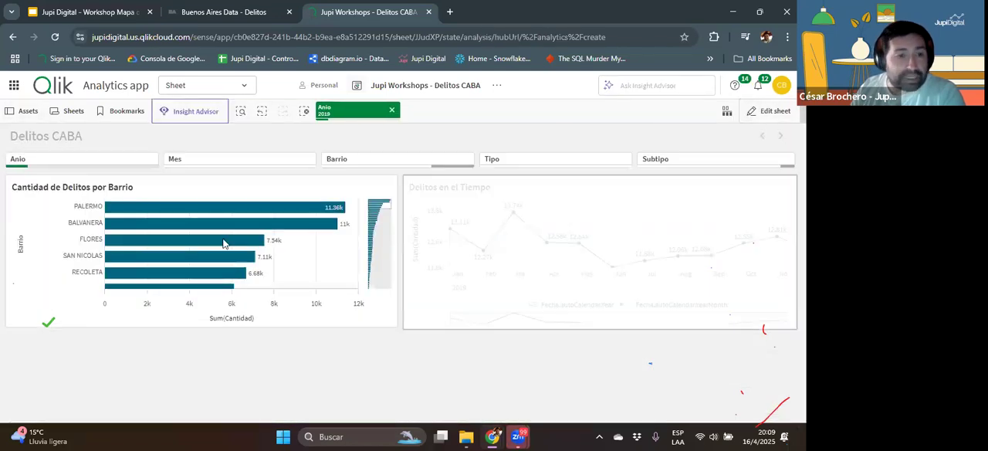
# Step: Filter the sheet to PALERMO from the bar chart and enlarge the line chart to view its monthly trend
pyautogui.click(224, 207)
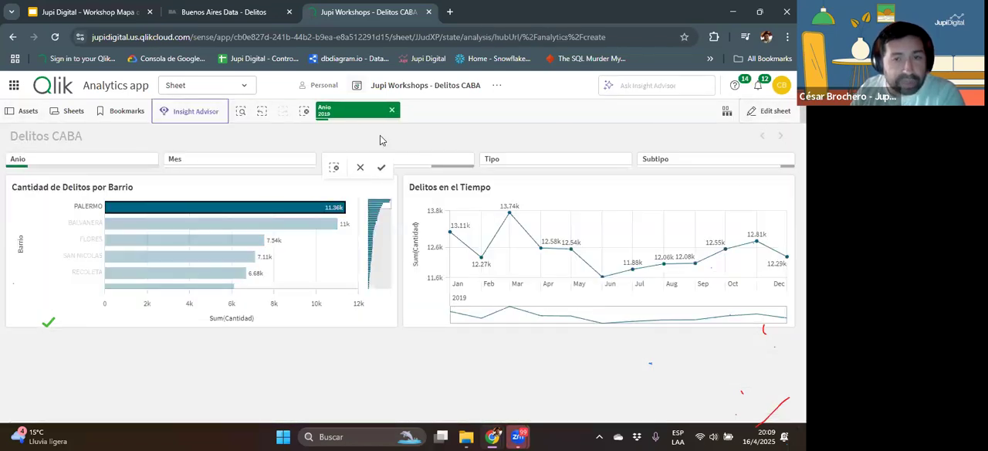
pyautogui.click(381, 167)
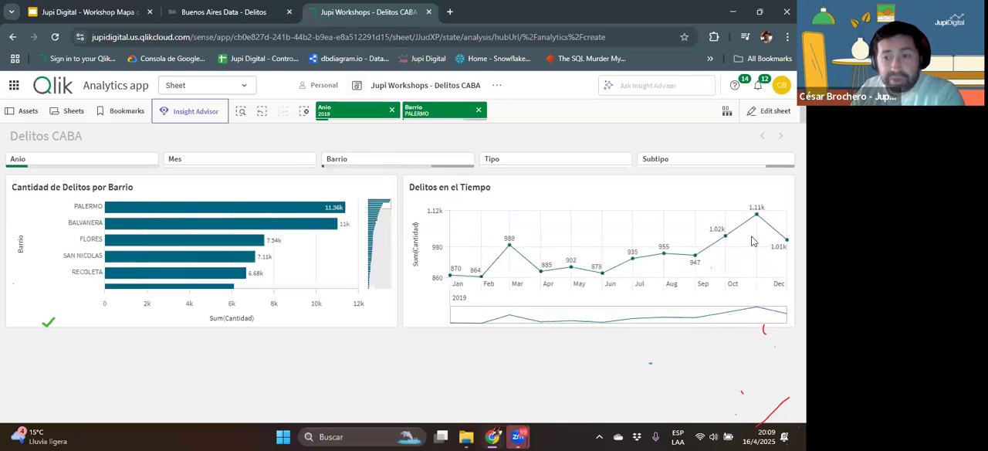
pyautogui.click(763, 187)
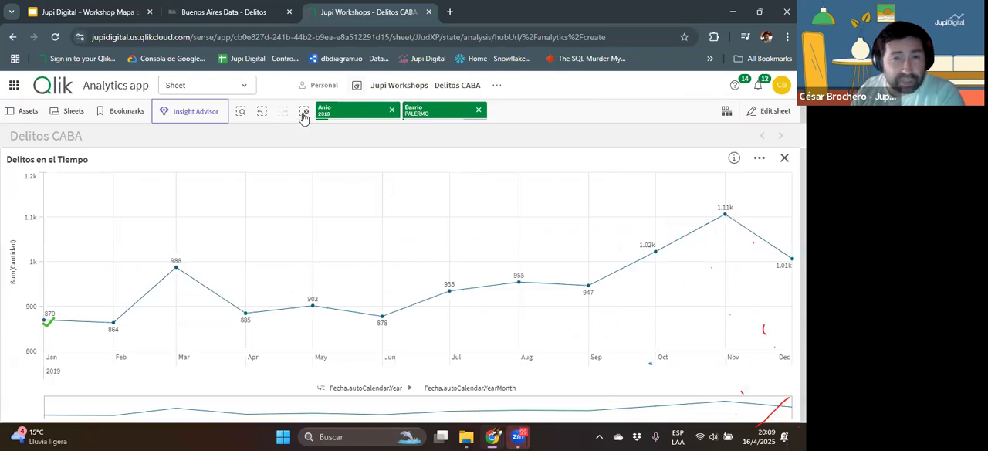
# Step: Clear the Anio selection and drill into 2023 in the enlarged line chart to check its months
pyautogui.click(391, 111)
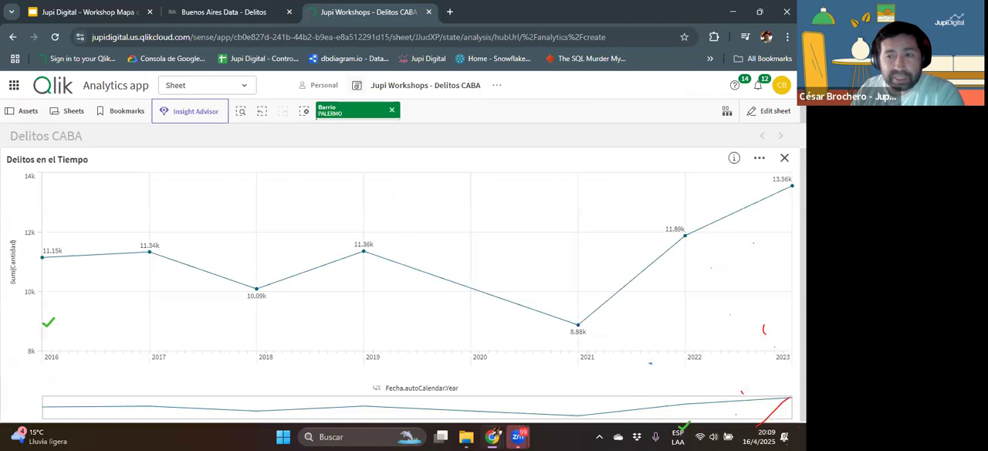
pyautogui.click(792, 186)
pyautogui.click(781, 137)
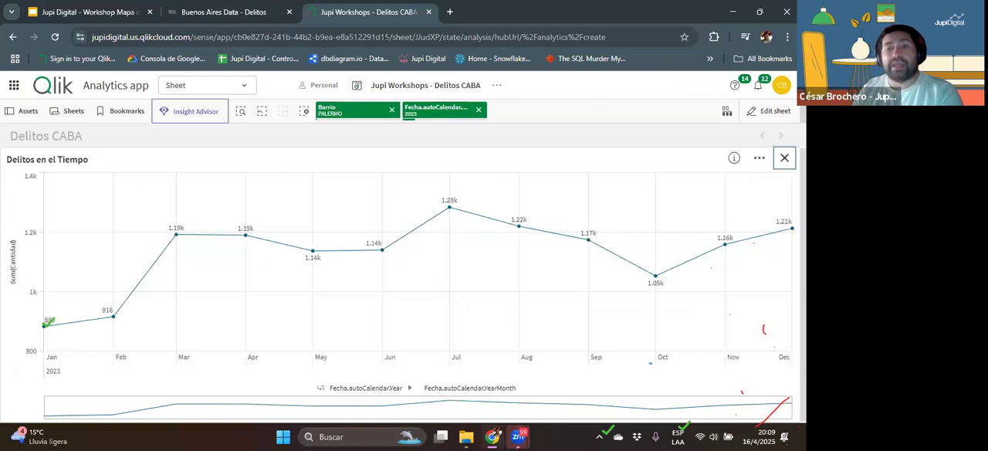
# Step: Close the enlarged chart, clear the year and Barrio selections, and reopen the sheet for editing
pyautogui.click(785, 158)
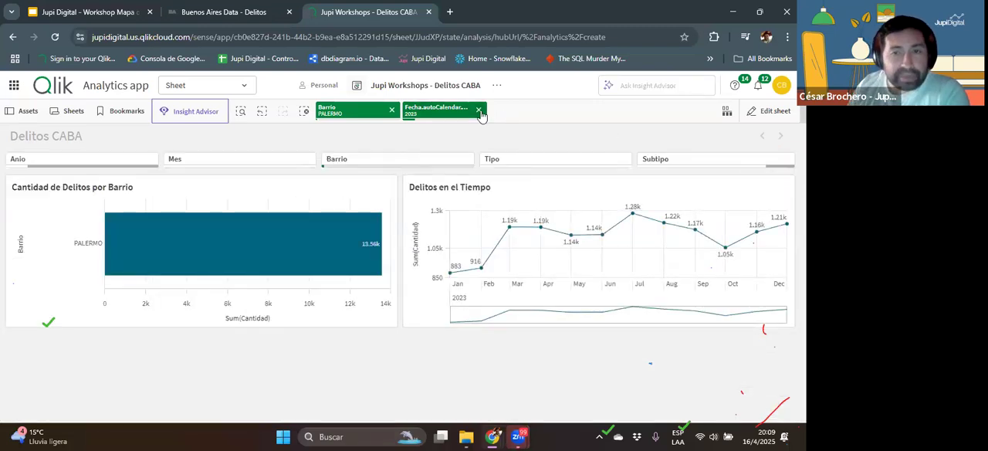
pyautogui.click(479, 110)
pyautogui.click(391, 112)
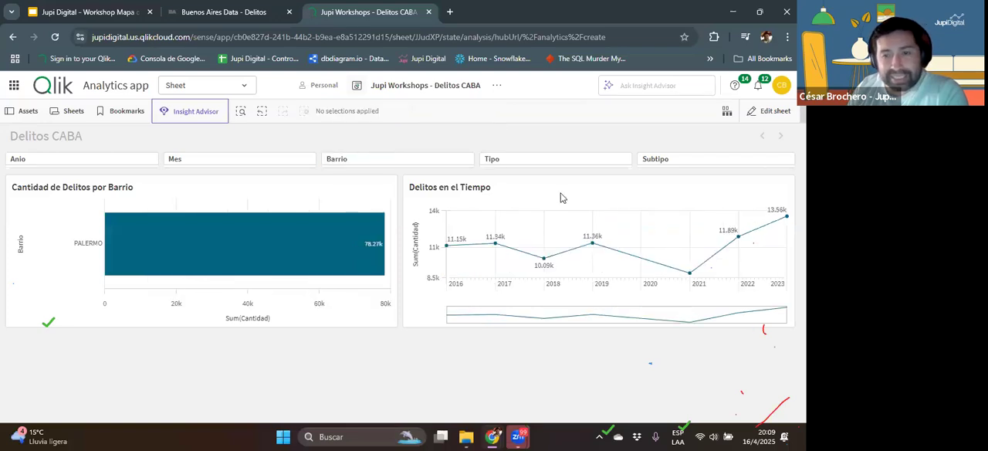
pyautogui.click(770, 111)
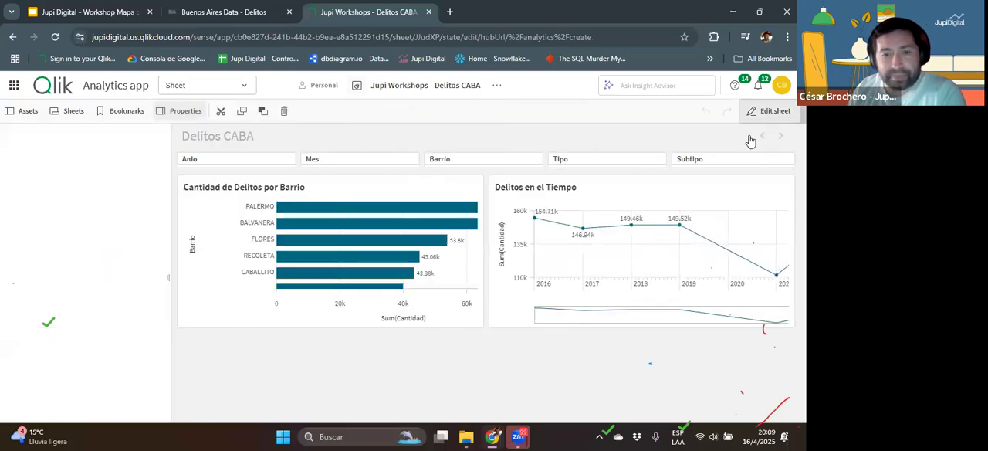
pyautogui.click(393, 329)
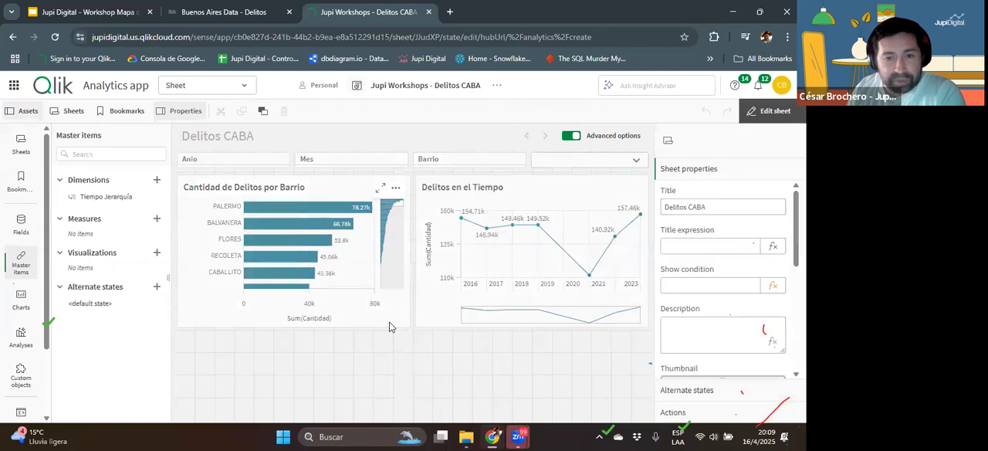
# Step: Reduce the height of the Cantidad de Delitos por Barrio and Delitos en el Tiempo charts to 12 x 6 grid cells each
pyautogui.click(399, 324)
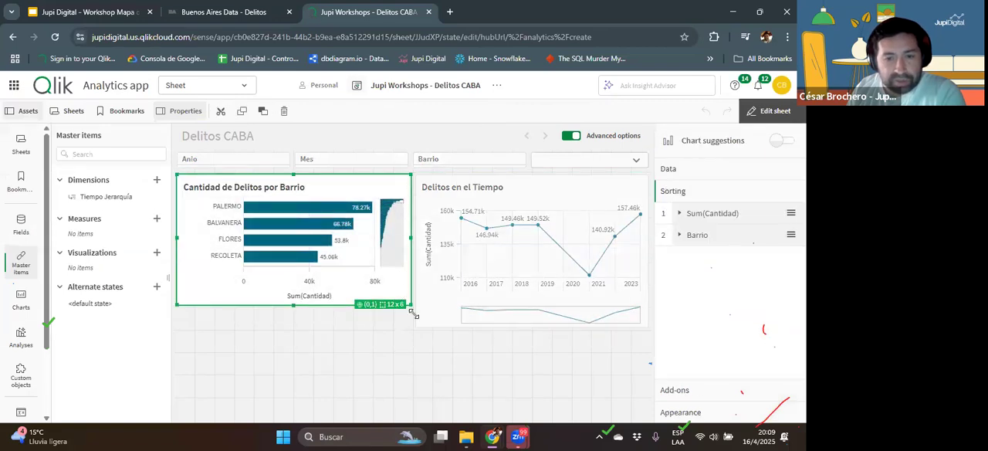
pyautogui.click(414, 327)
pyautogui.moveTo(417, 328); pyautogui.dragTo(417, 308)
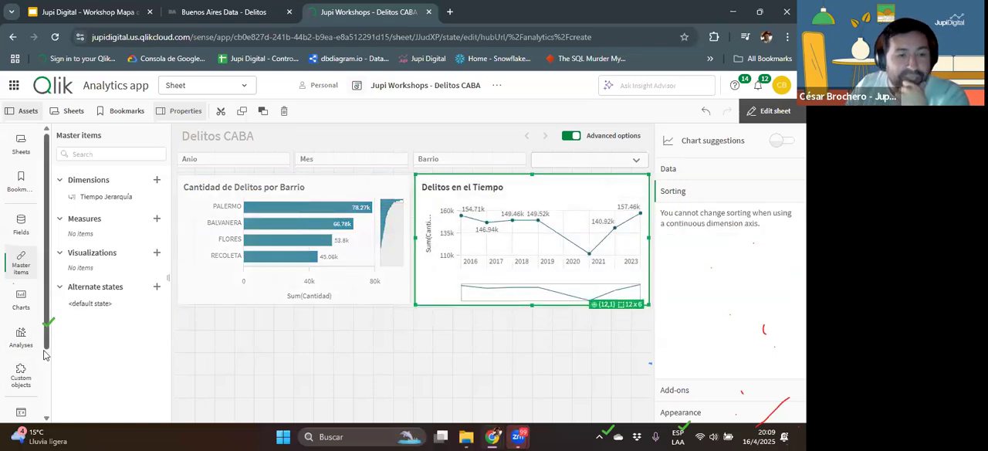
# Step: Add a Grid chart below the Barrio bar chart and give it Barrio as its first dimension
pyautogui.click(25, 376)
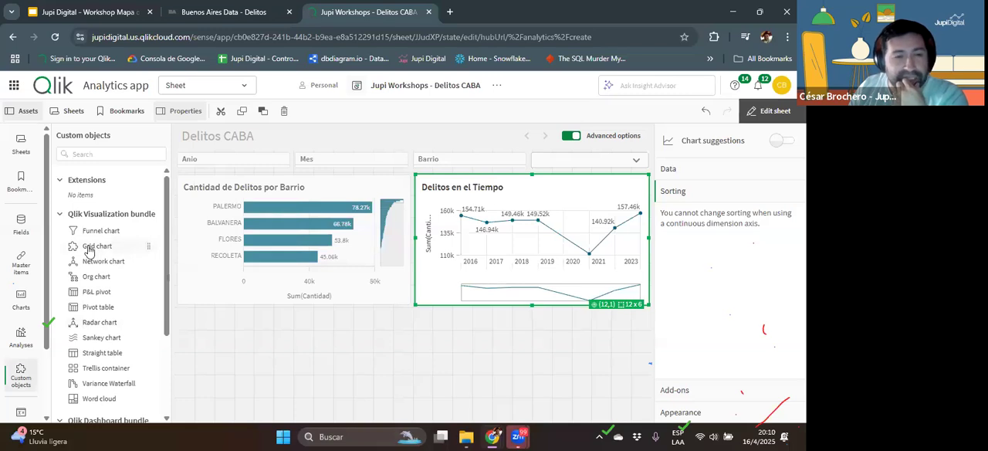
pyautogui.moveTo(148, 247); pyautogui.dragTo(363, 392)
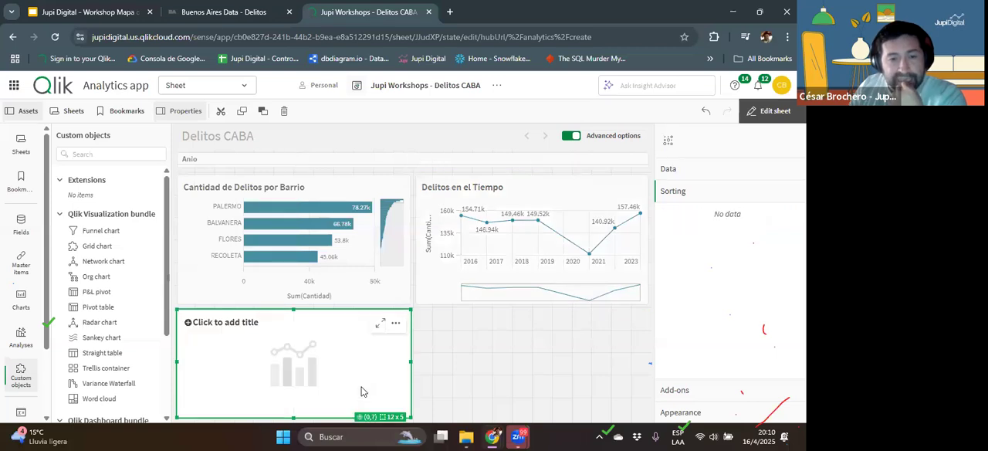
pyautogui.click(312, 360)
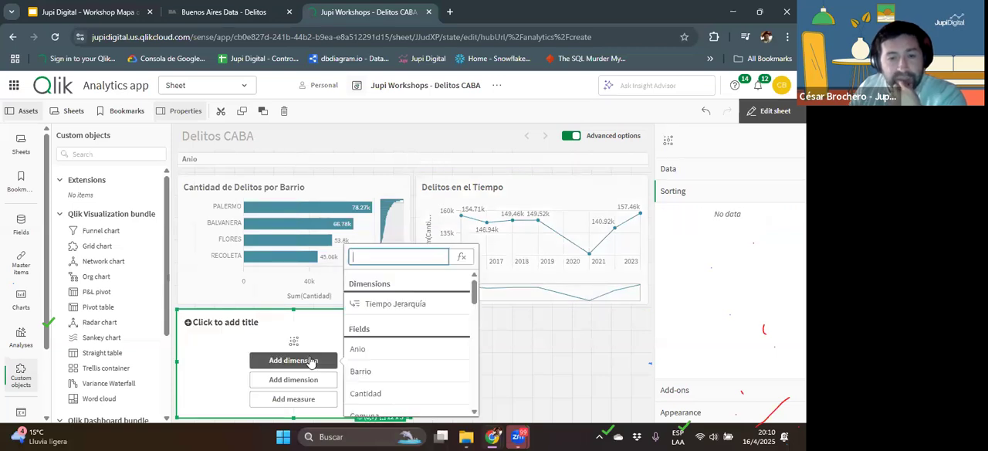
pyautogui.click(360, 371)
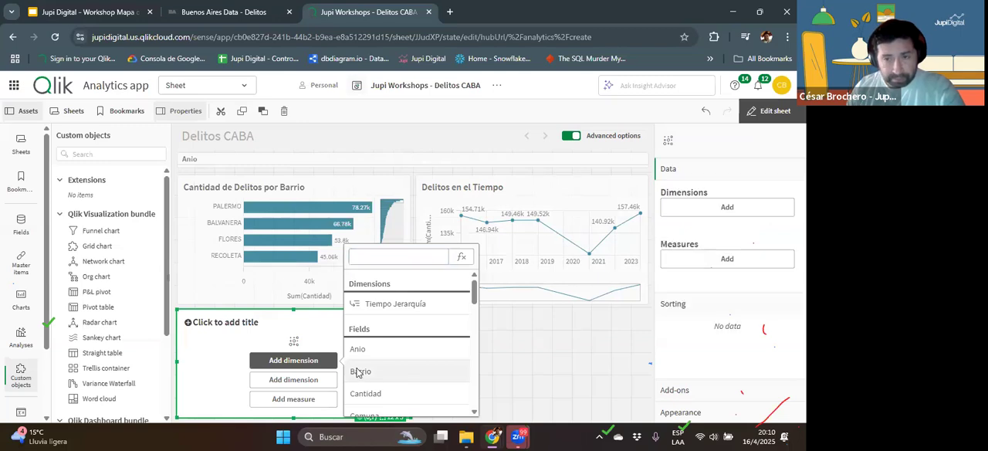
# Step: Add Franja_Horaria as the grid chart's second dimension and Sum(Cantidad) as its measure
pyautogui.click(292, 380)
pyautogui.scroll(-3, 453, 353)
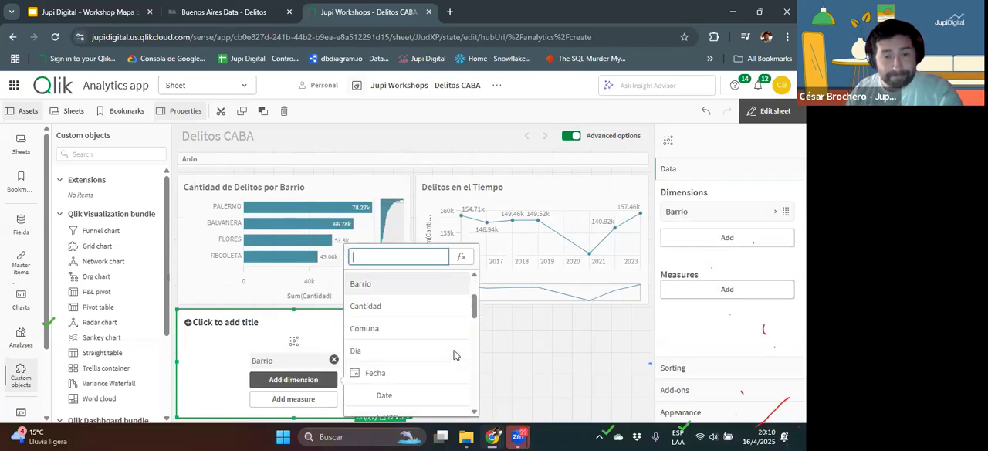
pyautogui.scroll(-5, 451, 363)
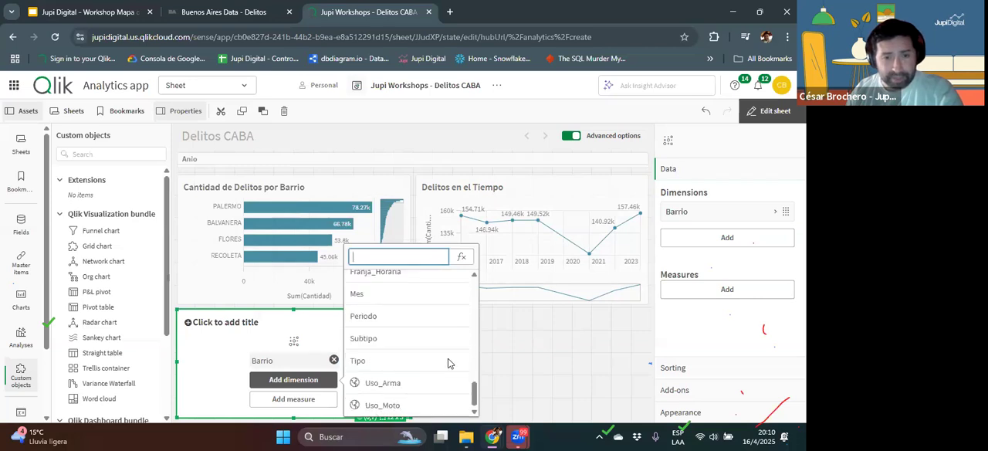
pyautogui.scroll(2, 450, 363)
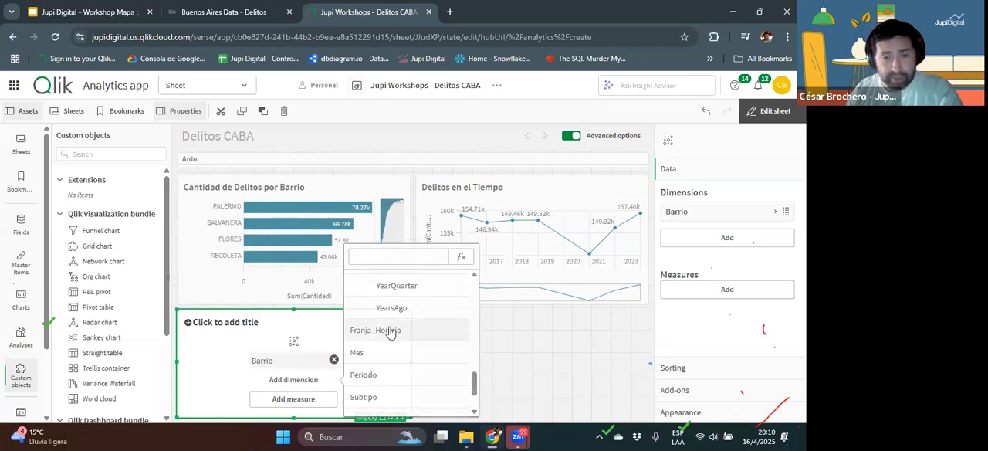
pyautogui.click(390, 330)
pyautogui.click(307, 399)
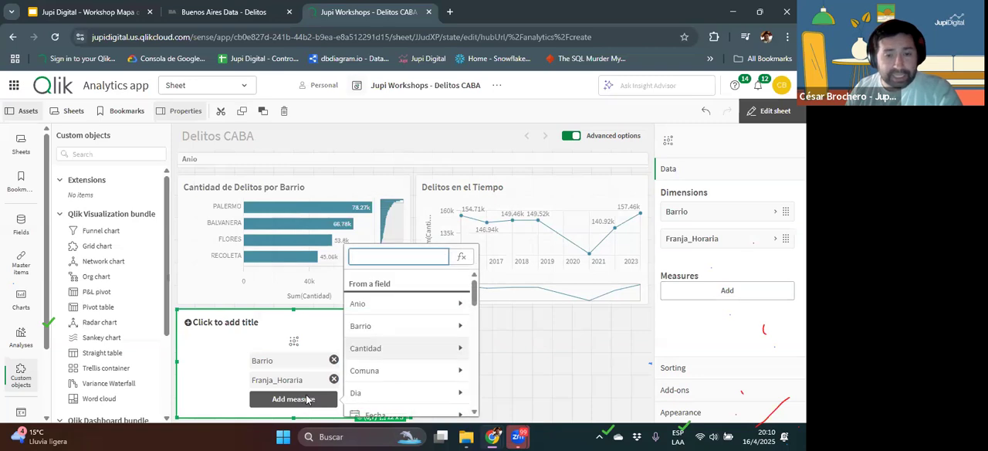
pyautogui.click(420, 348)
pyautogui.click(378, 298)
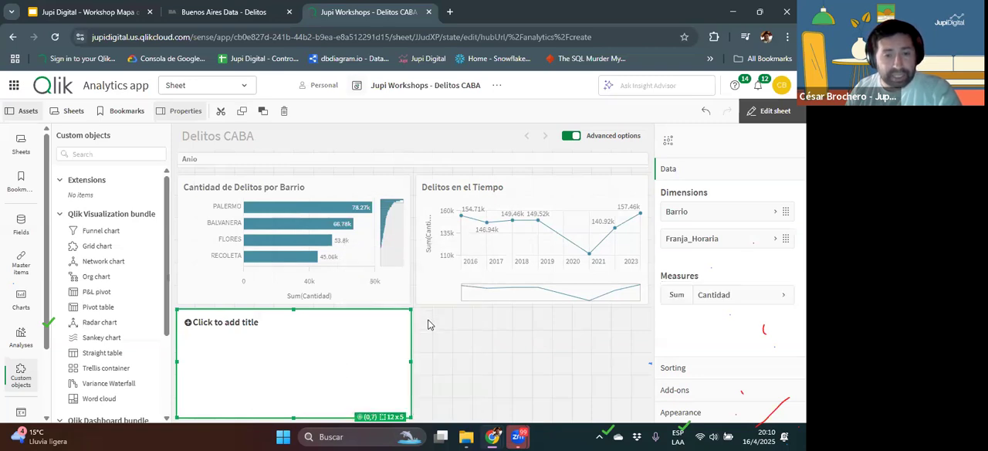
# Step: Leave editing and enlarge the grid chart to examine all its hourly rows per Barrio, returning to the sheet view
pyautogui.click(768, 113)
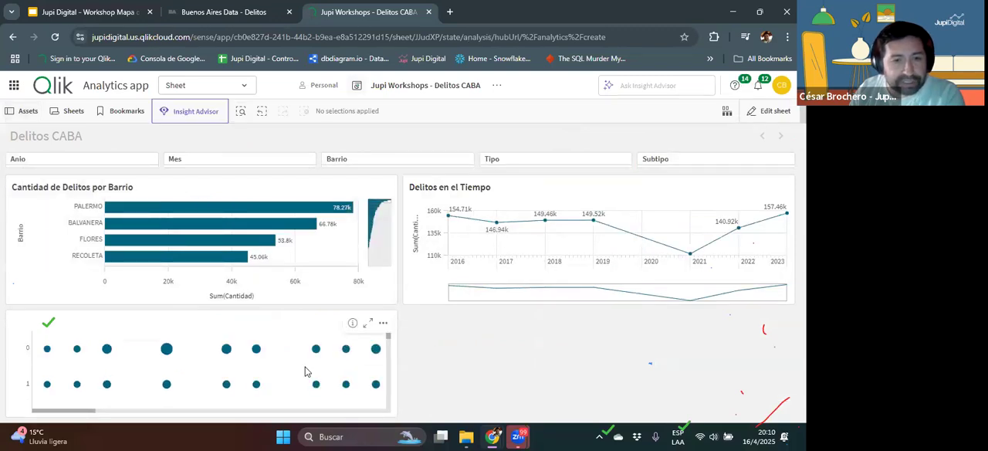
pyautogui.click(368, 323)
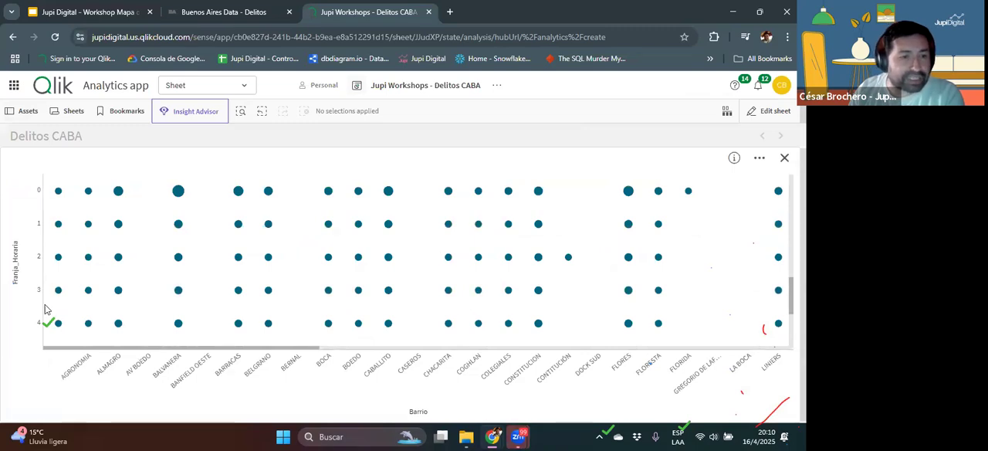
pyautogui.scroll(-5, 44, 309)
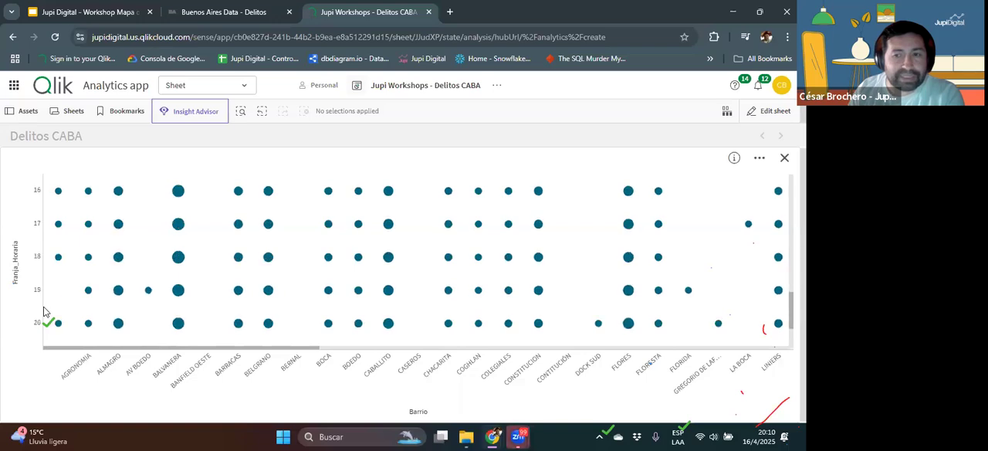
pyautogui.scroll(5, 84, 289)
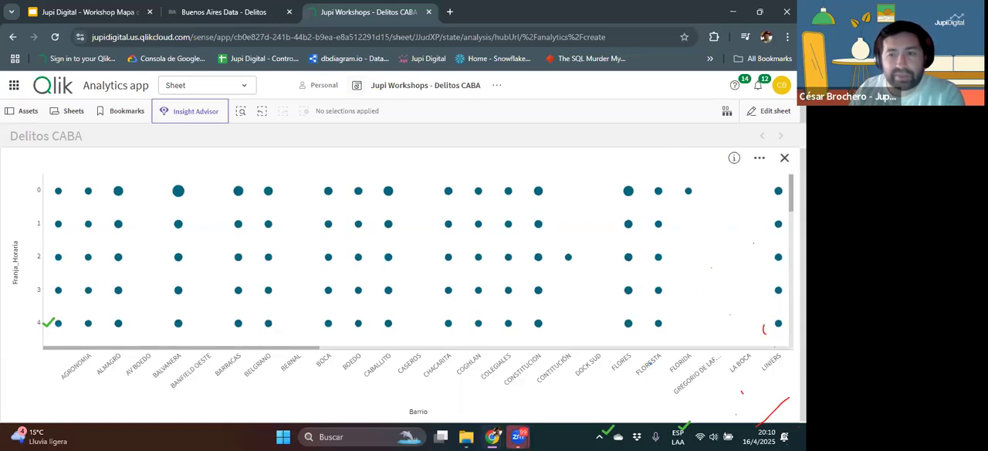
pyautogui.click(784, 157)
# Step: Reopen the sheet for editing, move Franja_Horaria ahead of Barrio in the grid chart's dimensions, and leave editing
pyautogui.click(771, 111)
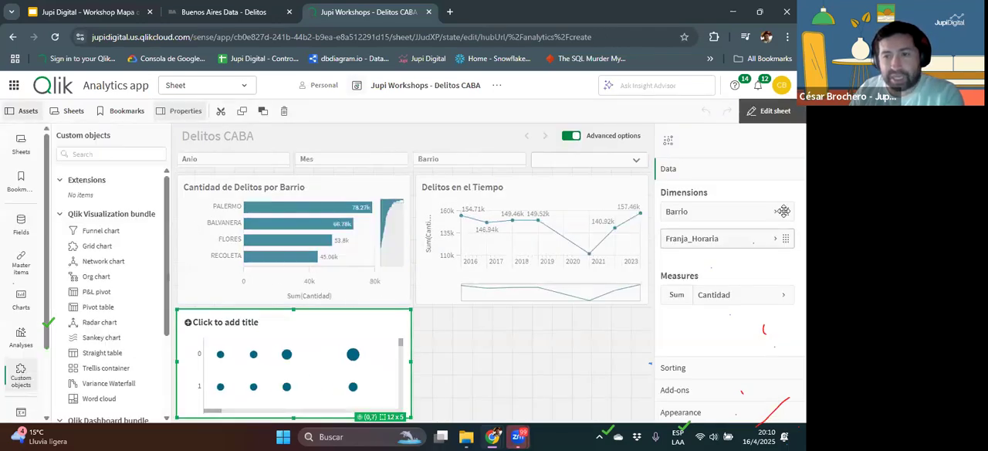
pyautogui.moveTo(783, 210); pyautogui.dragTo(783, 239)
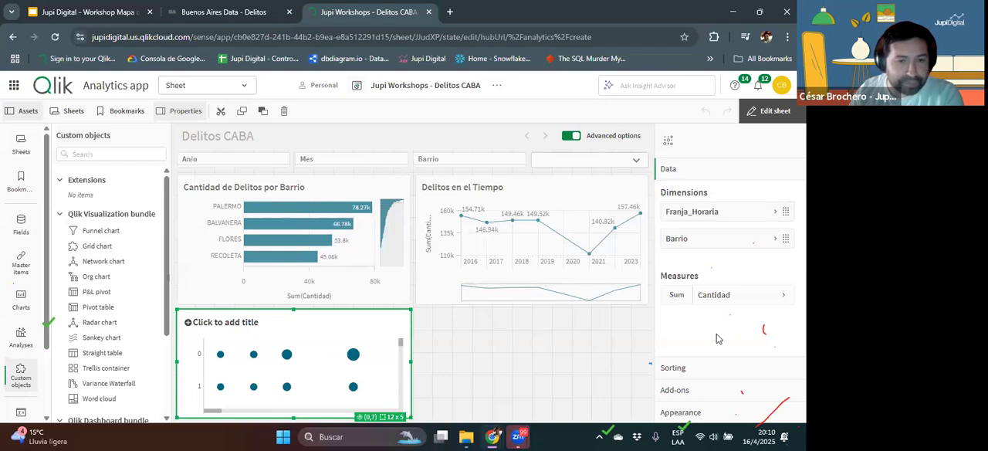
pyautogui.click(771, 111)
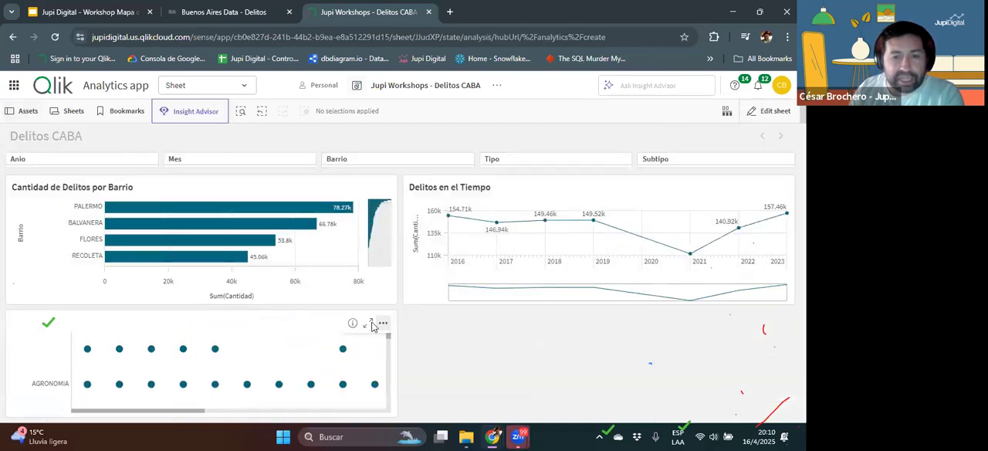
# Step: Enlarge the grid chart to compare the hourly dot sizes along the BALVANERA row
pyautogui.click(372, 323)
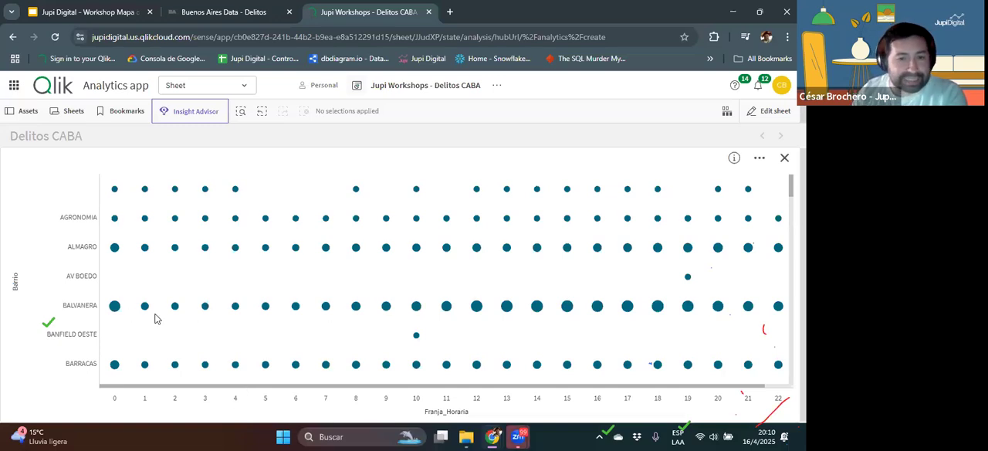
pyautogui.moveTo(114, 308)
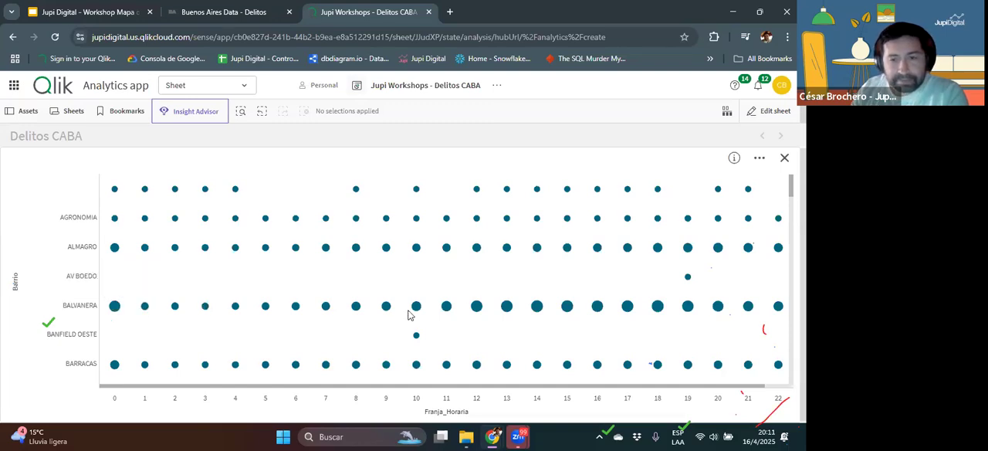
pyautogui.moveTo(537, 307)
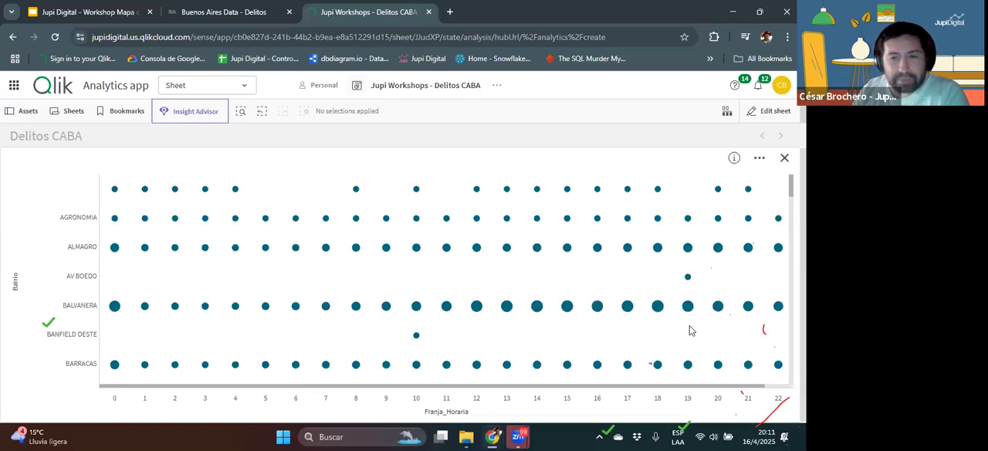
# Step: Edit the grid chart's presentation, slightly raising the upper symbol size and setting the layout to Heatmap
pyautogui.click(773, 112)
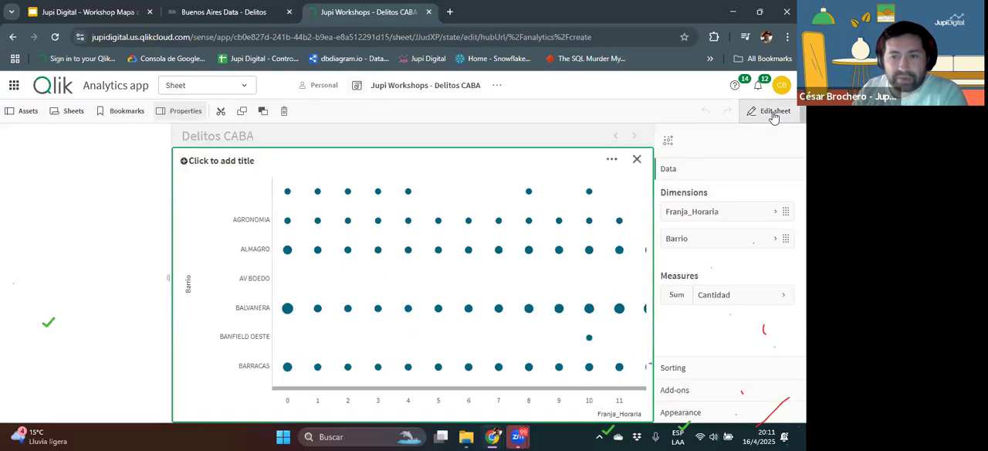
pyautogui.click(701, 414)
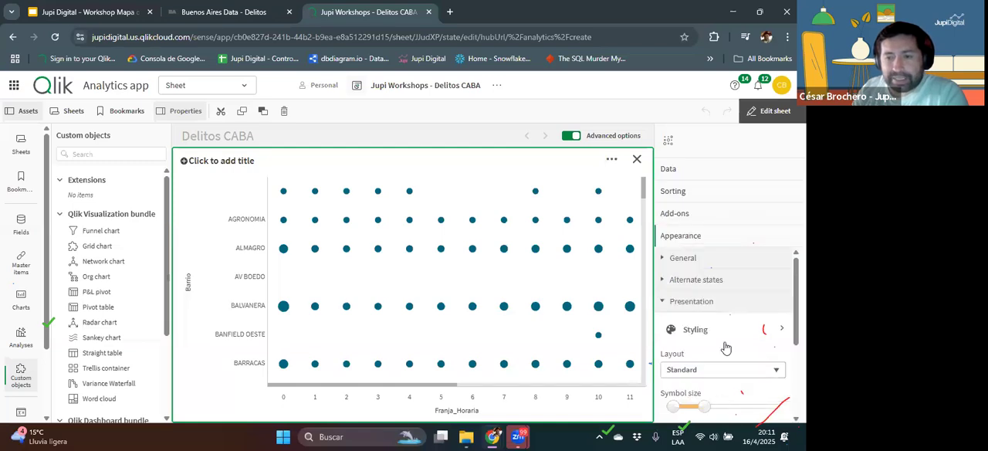
pyautogui.scroll(-1, 726, 348)
pyautogui.moveTo(704, 348); pyautogui.dragTo(710, 347)
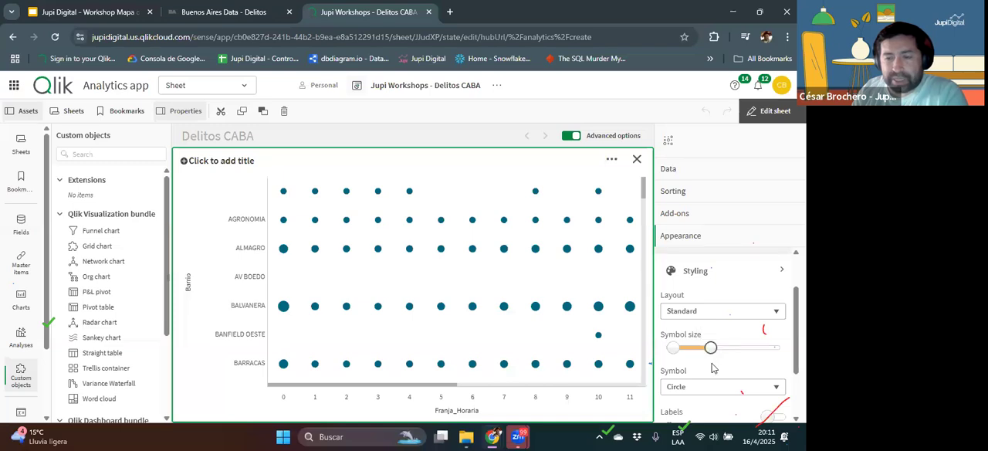
pyautogui.scroll(-1, 712, 369)
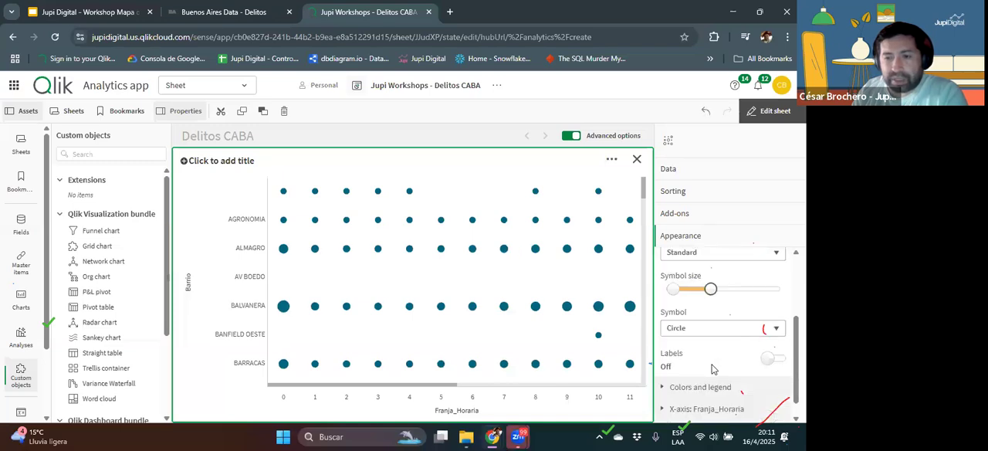
pyautogui.scroll(2, 713, 365)
pyautogui.click(709, 351)
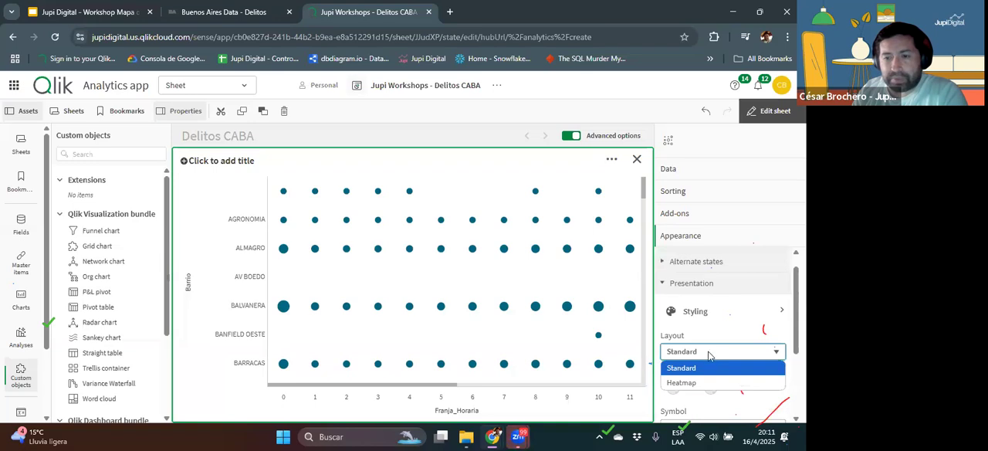
pyautogui.click(694, 382)
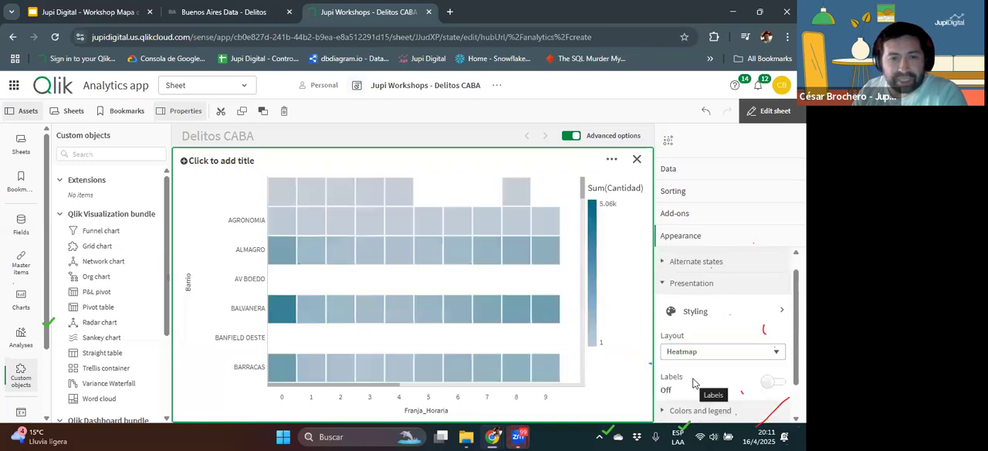
# Step: Examine the enlarged heatmap outside editing across all hours of the day, close the enlarged view, and reopen the sheet for editing
pyautogui.click(774, 112)
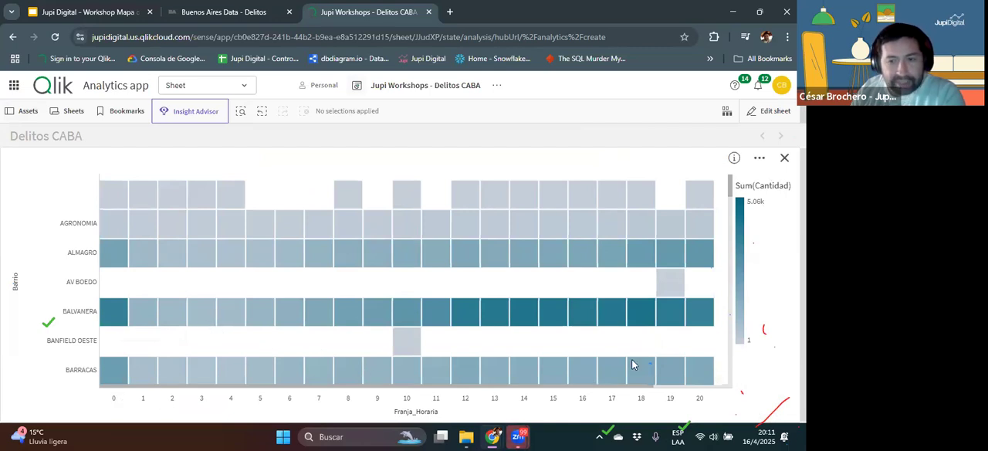
pyautogui.moveTo(584, 387); pyautogui.dragTo(685, 386)
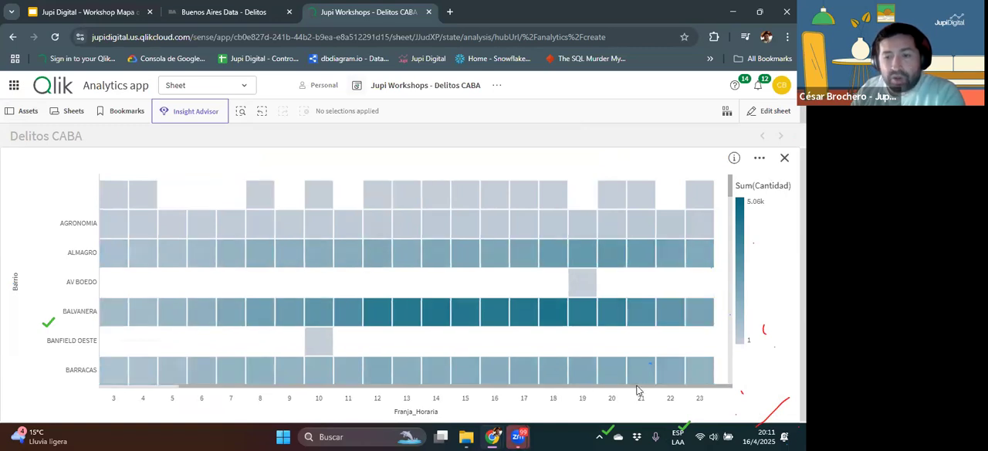
pyautogui.moveTo(493, 383); pyautogui.dragTo(353, 400)
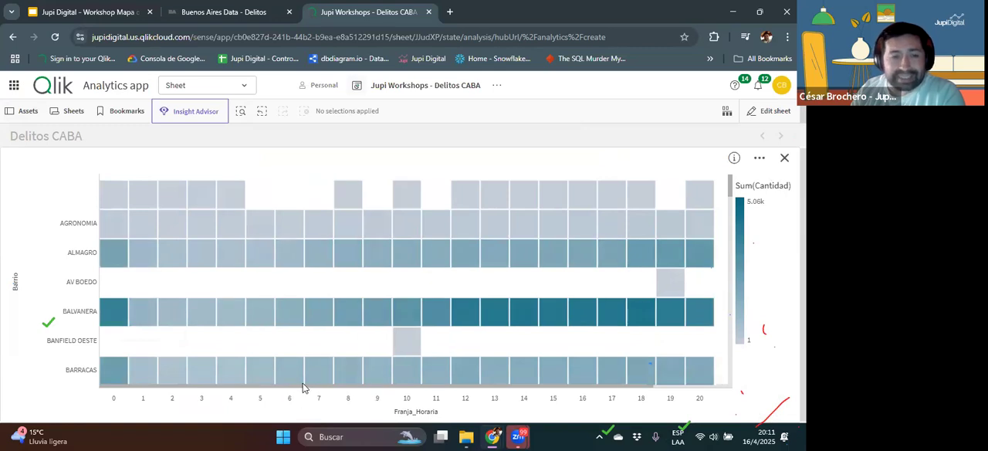
pyautogui.moveTo(108, 227)
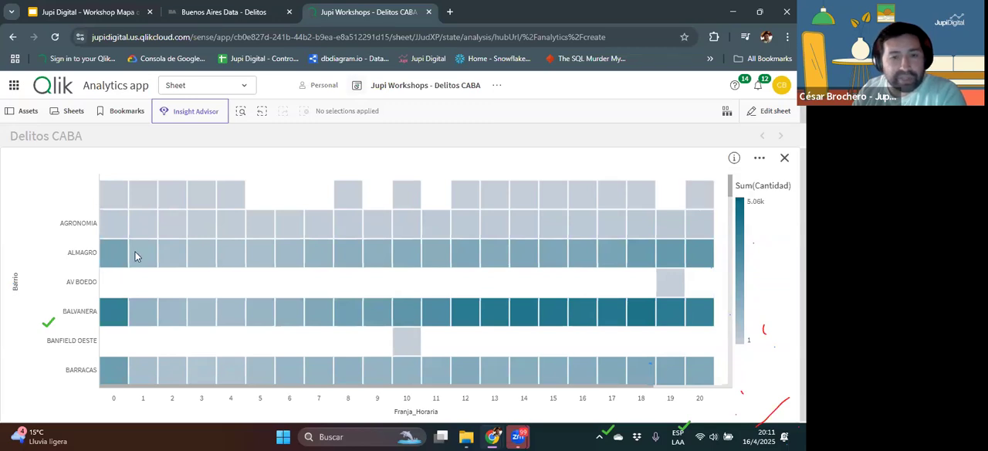
pyautogui.moveTo(137, 251)
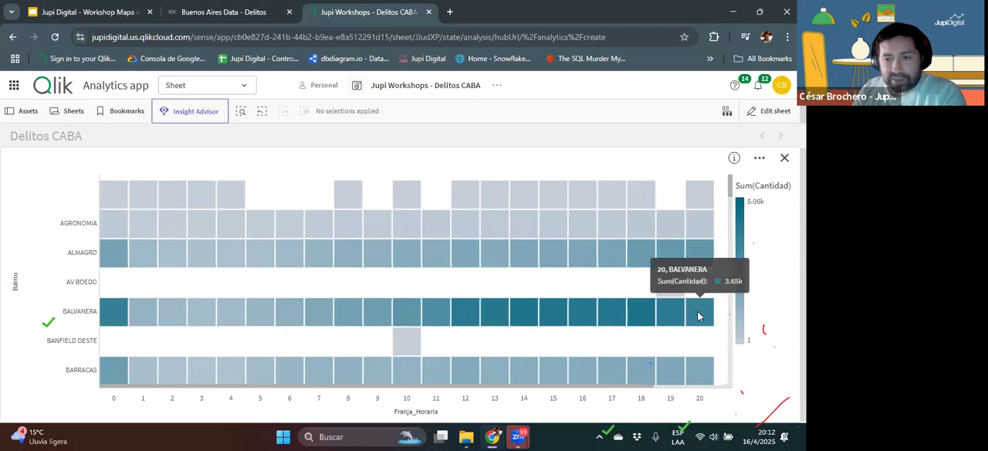
pyautogui.hscroll(3, 540, 390)
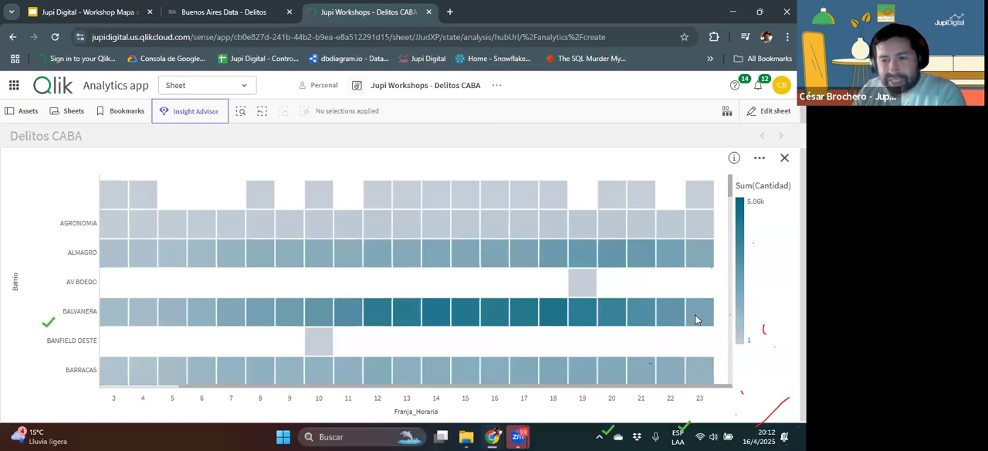
pyautogui.click(784, 157)
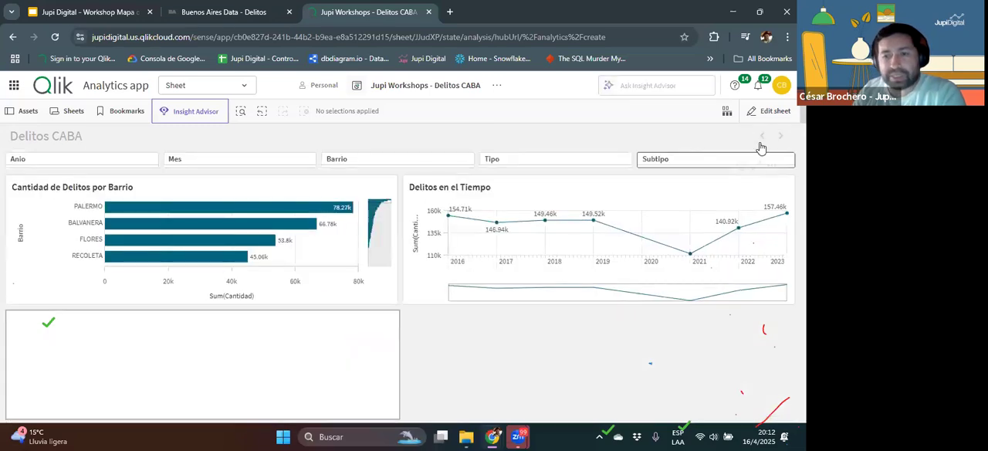
pyautogui.click(770, 112)
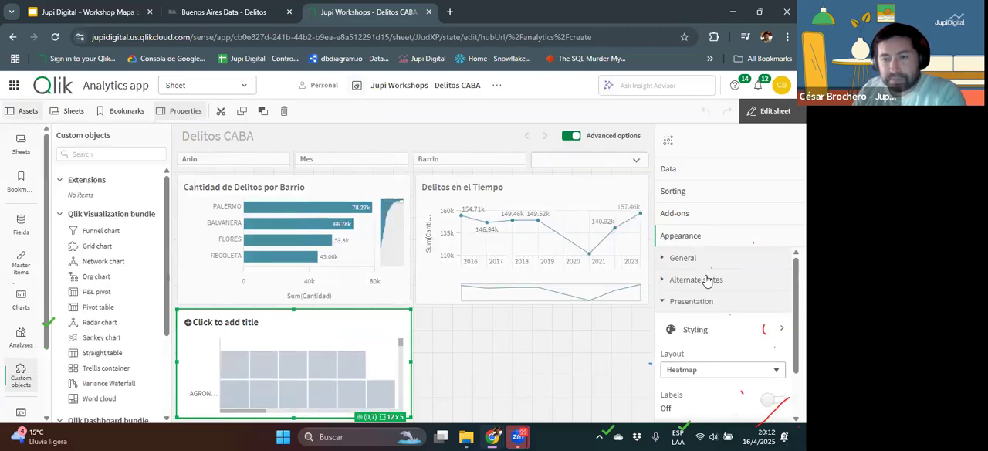
# Step: Switch the heatmap's Barrio sorting from automatic to custom, with numeric and alphabetical sorting turned off
pyautogui.scroll(-2, 710, 278)
pyautogui.scroll(2, 705, 319)
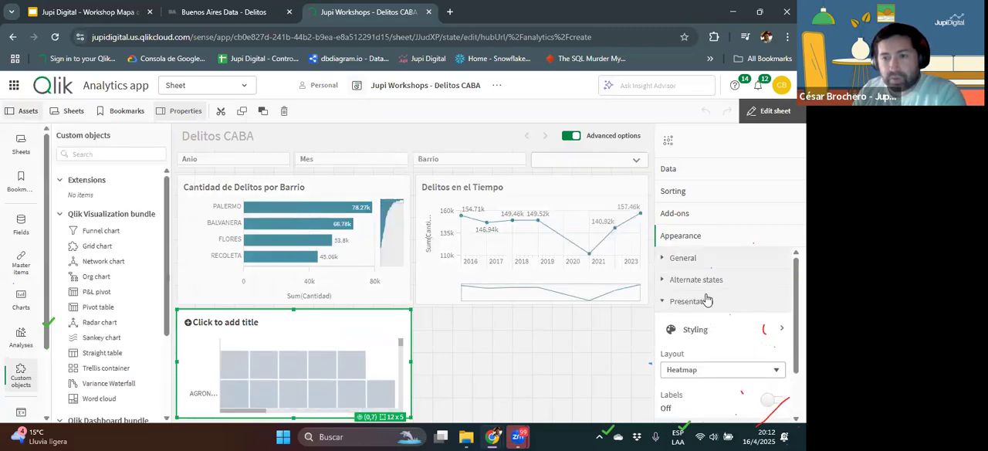
pyautogui.click(670, 190)
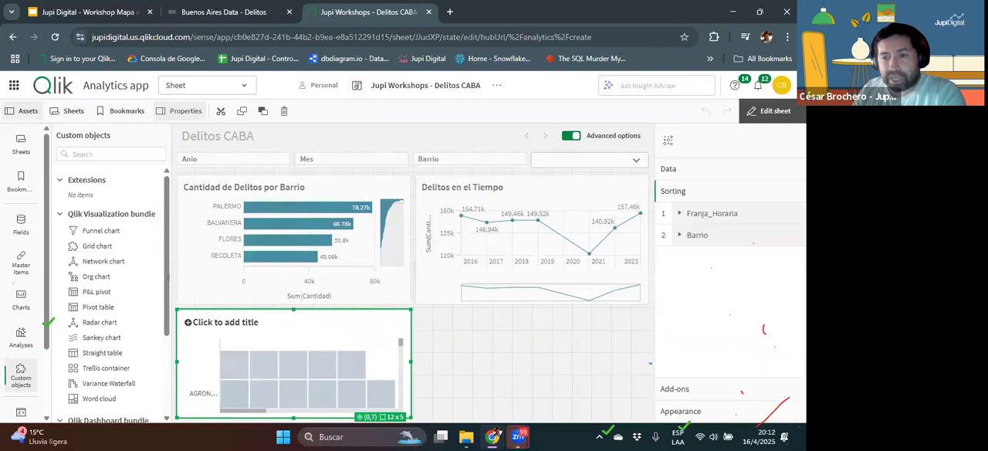
pyautogui.click(683, 216)
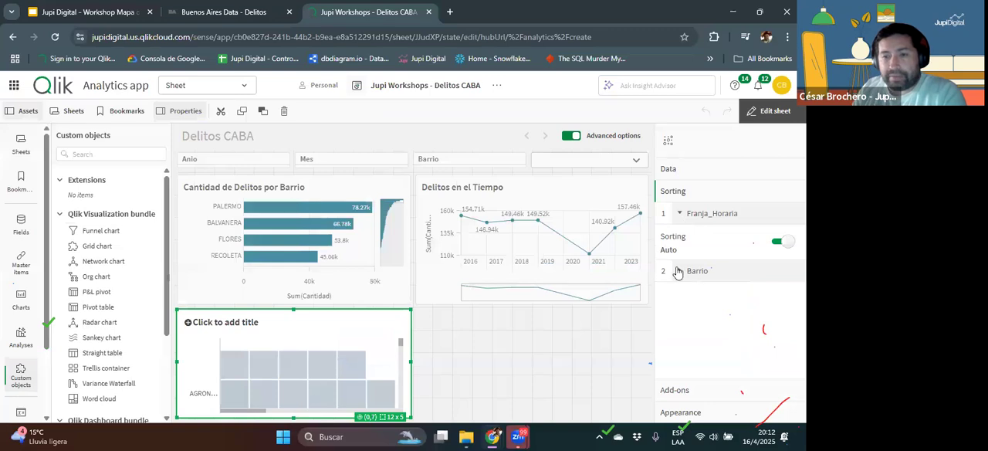
pyautogui.click(679, 273)
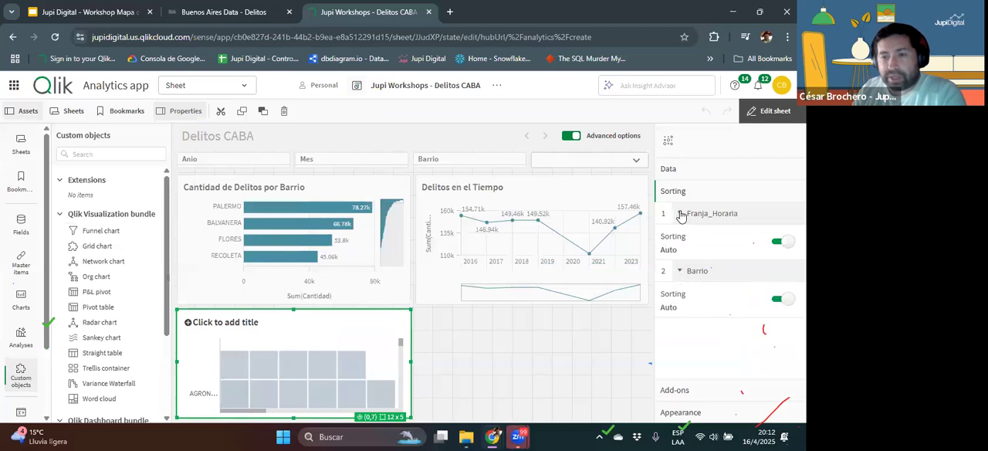
pyautogui.click(680, 215)
pyautogui.click(772, 265)
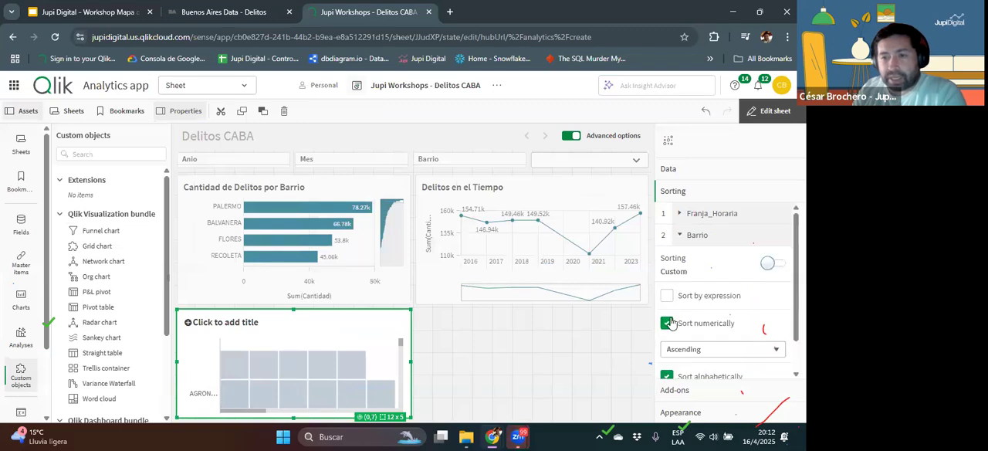
pyautogui.click(667, 323)
pyautogui.click(667, 351)
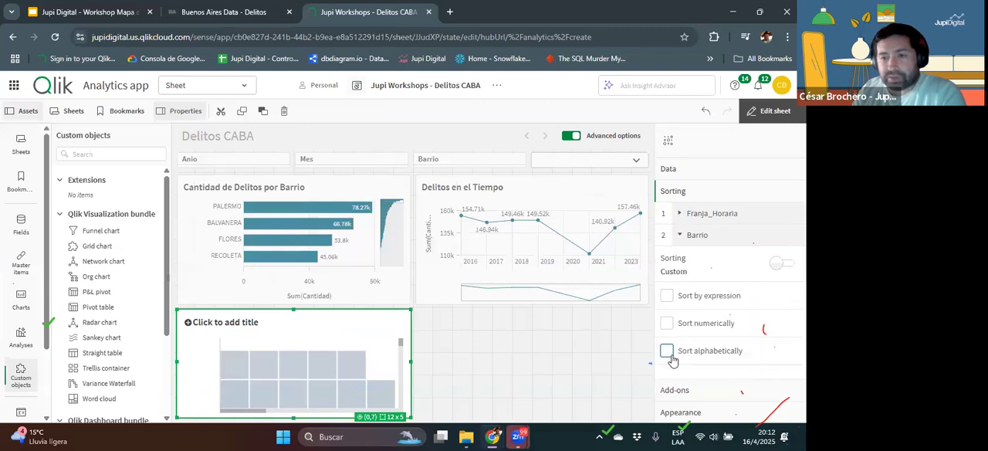
# Step: Sort the heatmap's Barrio dimension by the expression sum(Cantidad) in descending order
pyautogui.click(666, 295)
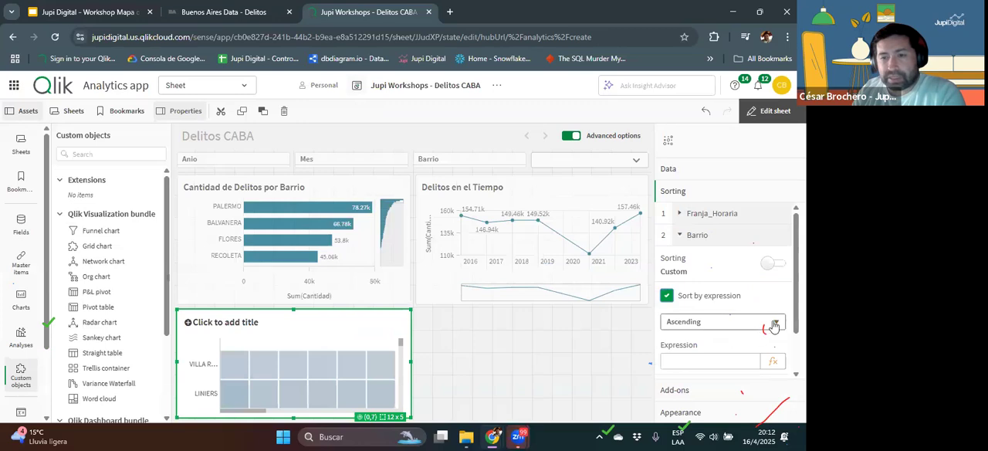
pyautogui.click(774, 361)
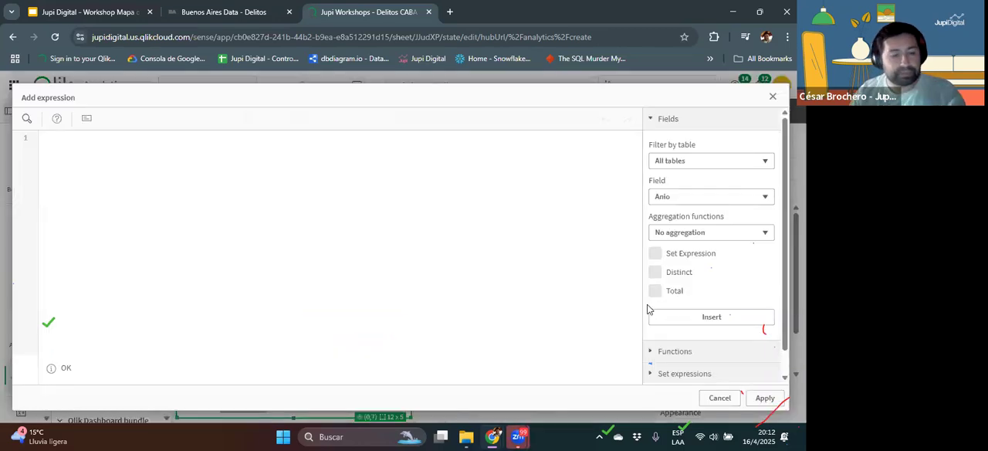
pyautogui.write('sum(cant')
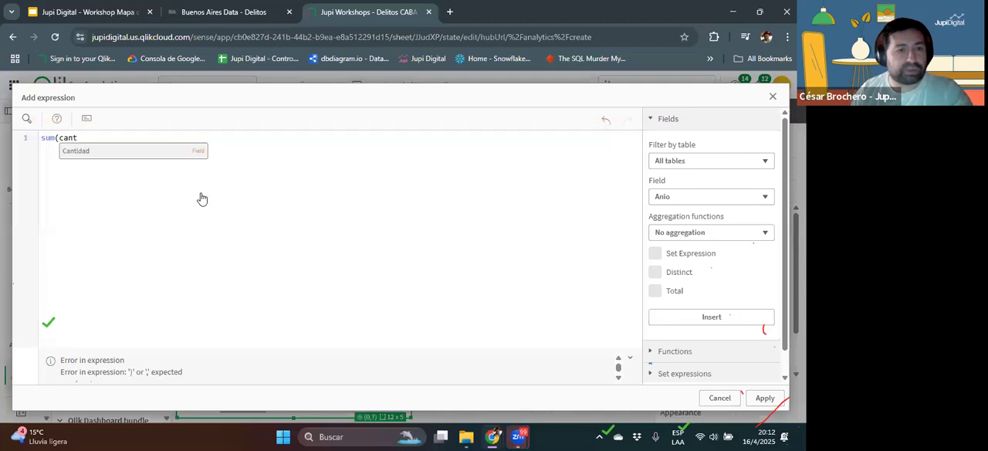
pyautogui.press('Return')
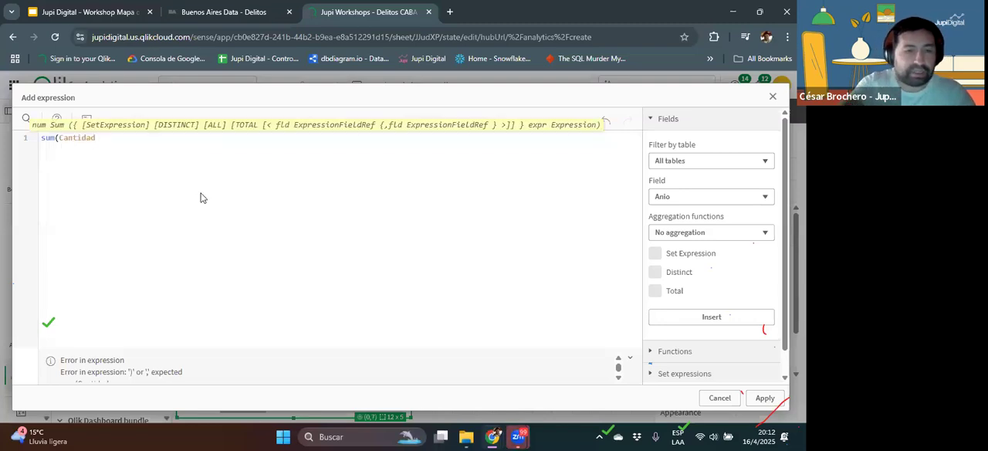
pyautogui.write(')')
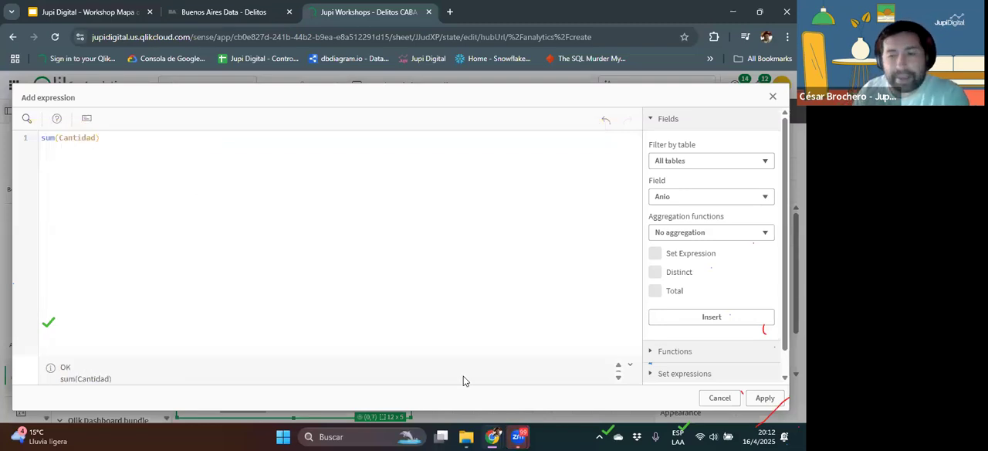
pyautogui.click(764, 398)
pyautogui.click(729, 322)
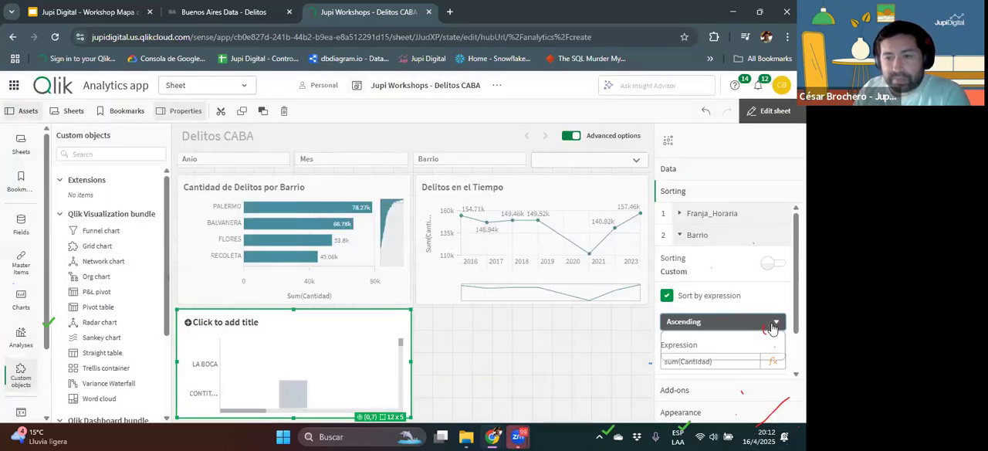
pyautogui.click(710, 353)
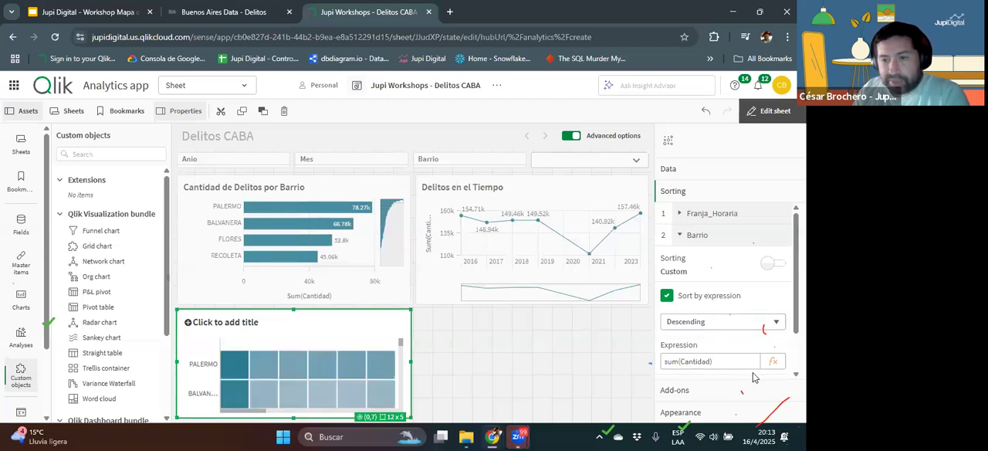
# Step: Set the heatmap's labels to Auto in its presentation settings and leave sheet editing
pyautogui.scroll(-1, 752, 347)
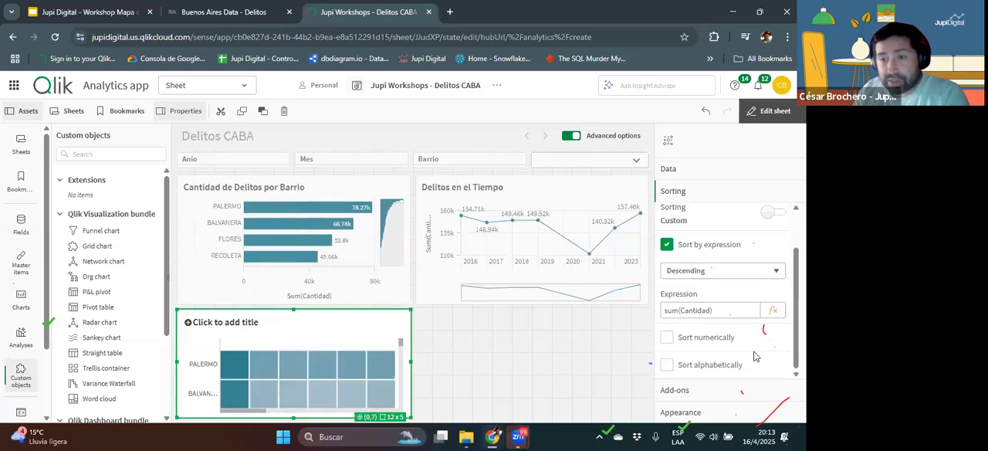
pyautogui.scroll(1, 754, 347)
pyautogui.scroll(-1, 757, 361)
pyautogui.click(716, 409)
pyautogui.scroll(-1, 729, 340)
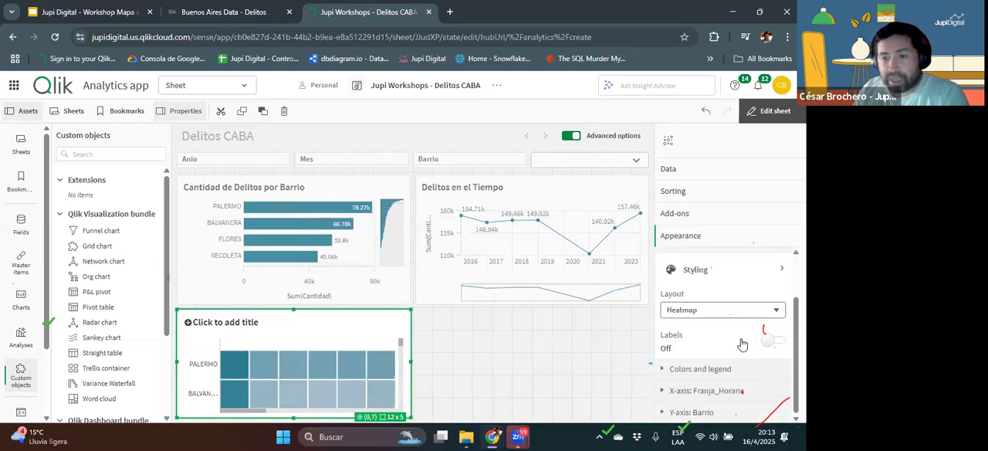
pyautogui.click(771, 340)
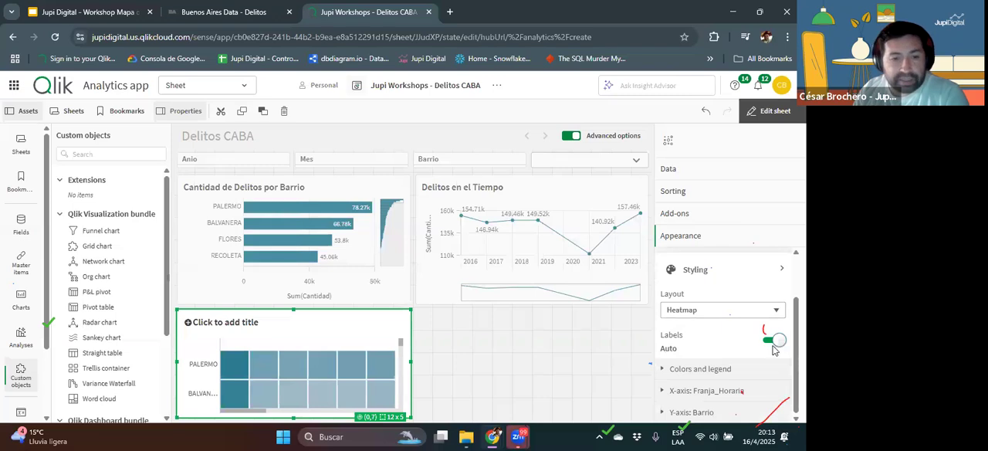
pyautogui.click(759, 117)
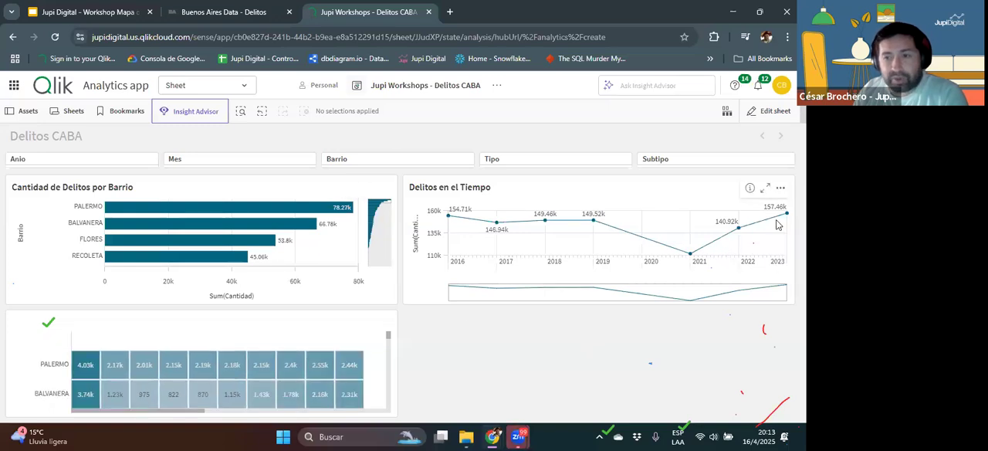
# Step: Filter the sheet to 2023 from the Delitos en el Tiempo chart and examine the enlarged heatmap across all hours
pyautogui.click(785, 211)
pyautogui.click(777, 168)
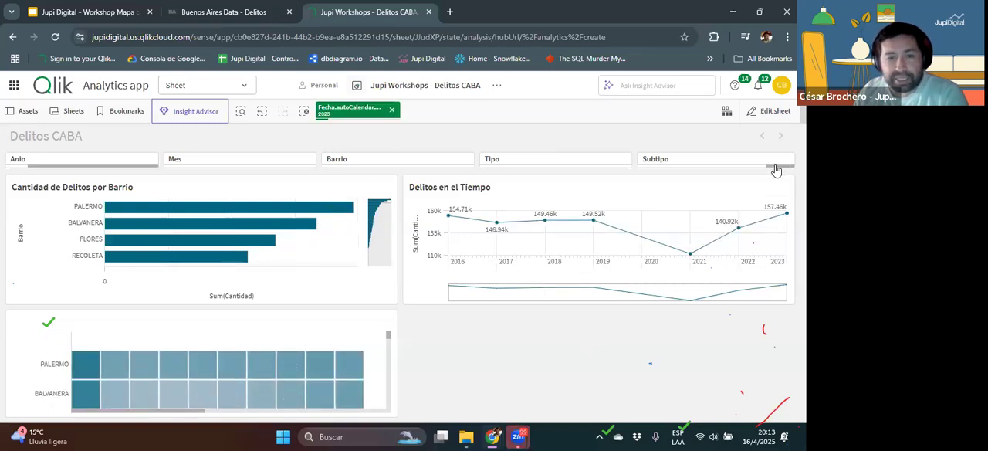
pyautogui.click(369, 324)
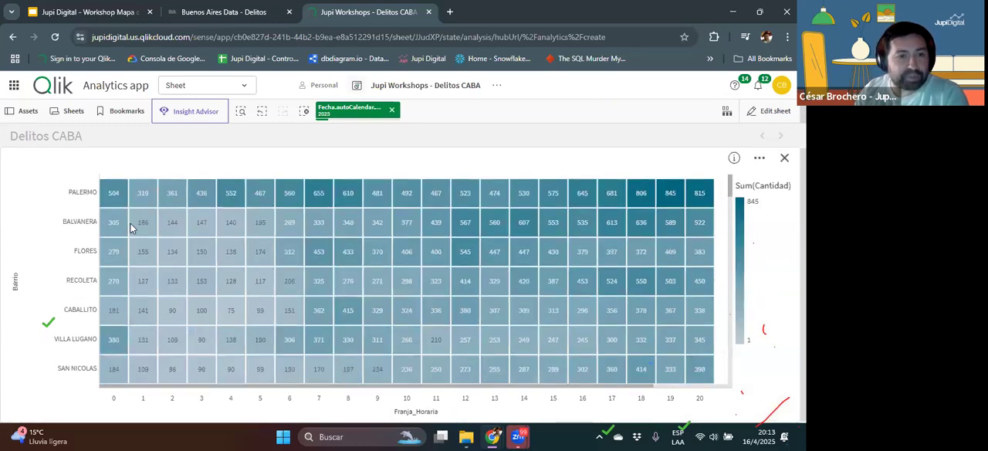
pyautogui.moveTo(114, 204)
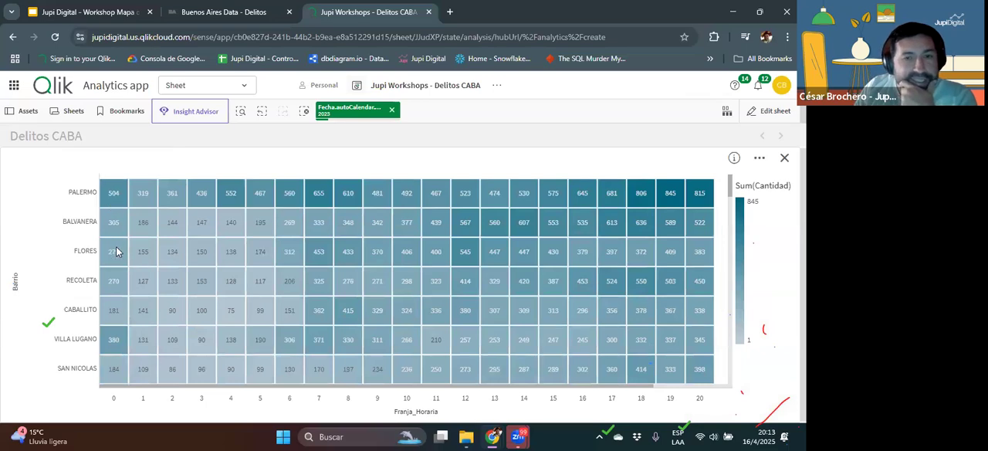
pyautogui.moveTo(123, 237)
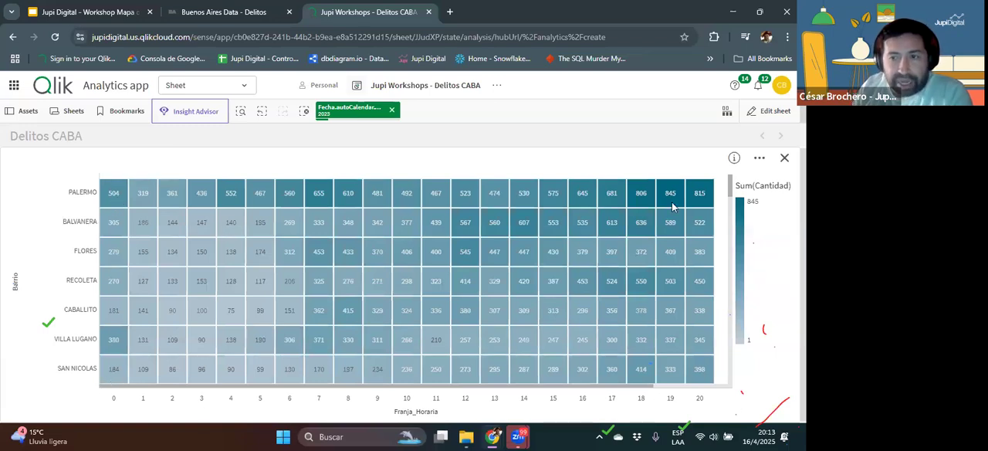
pyautogui.moveTo(645, 388); pyautogui.dragTo(702, 392)
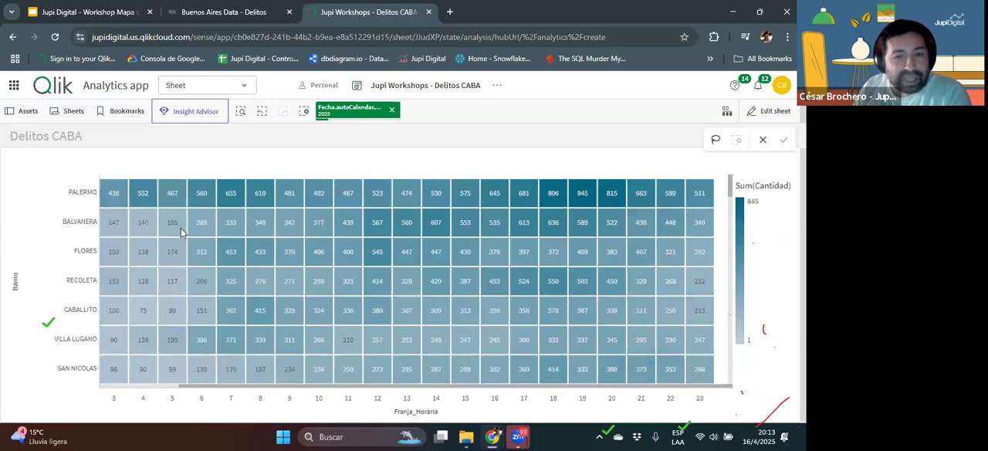
pyautogui.moveTo(480, 388); pyautogui.dragTo(299, 389)
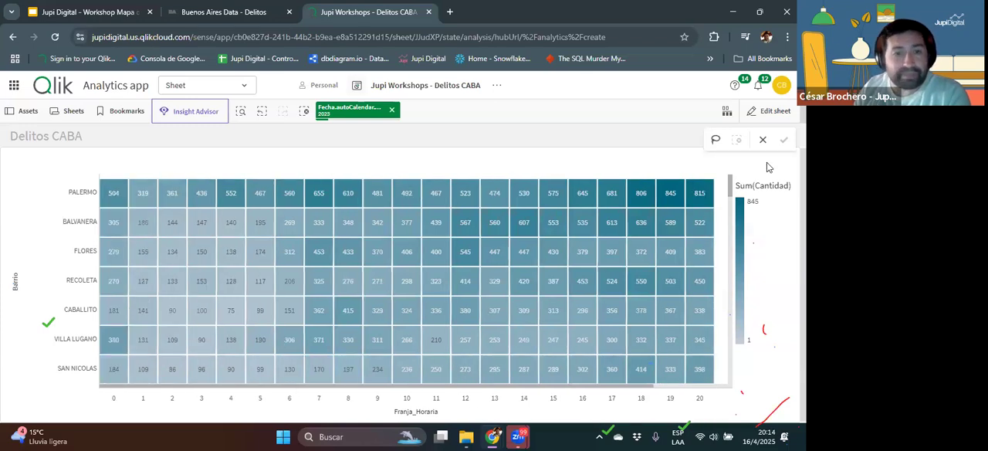
# Step: Clear the 2023 selection and close the enlarged heatmap
pyautogui.click(391, 110)
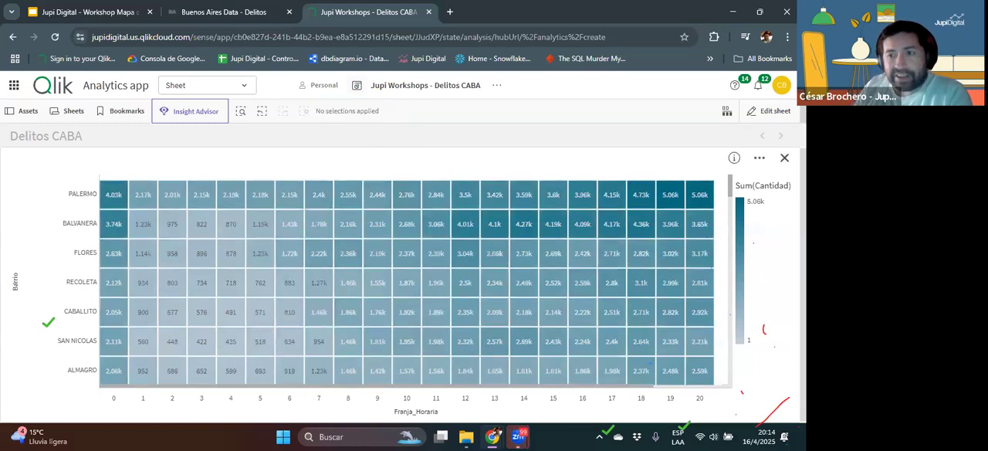
pyautogui.click(784, 158)
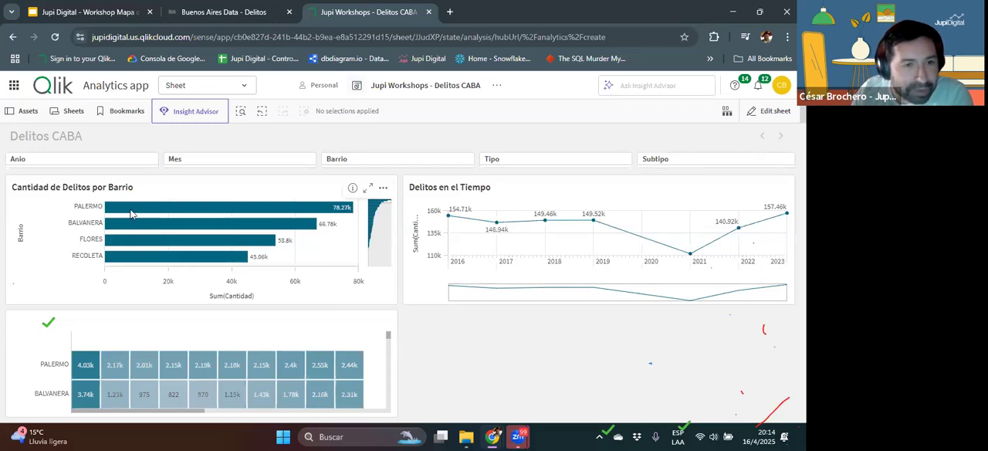
pyautogui.moveTo(106, 207)
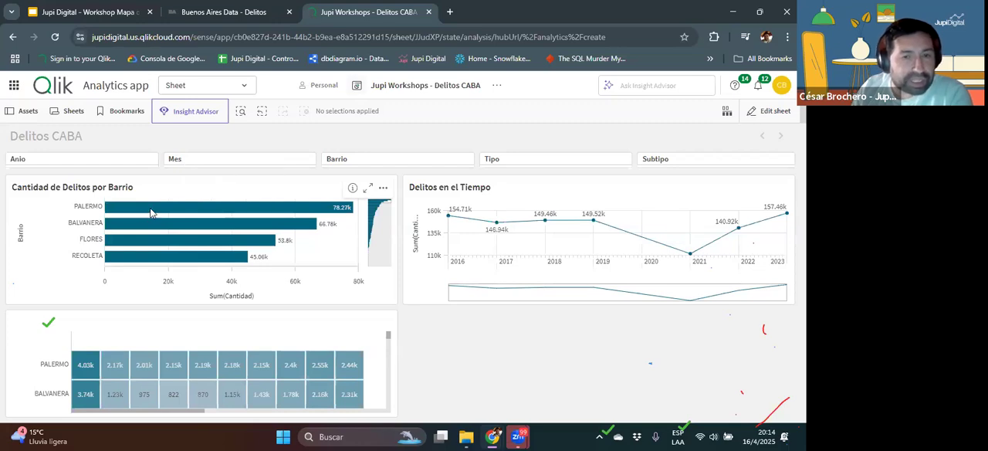
# Step: Reopen the sheet for editing and start a new drill-down master dimension with the fields Tipo and Subtipo
pyautogui.click(769, 110)
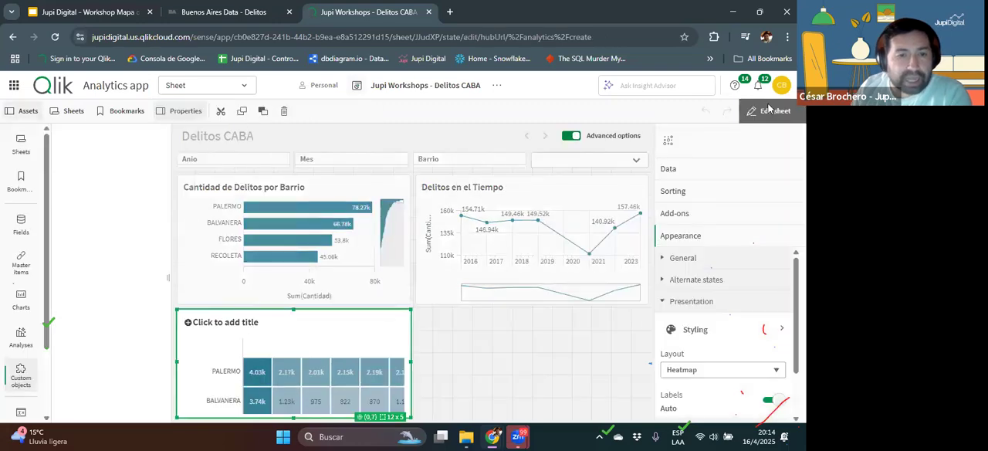
pyautogui.click(21, 262)
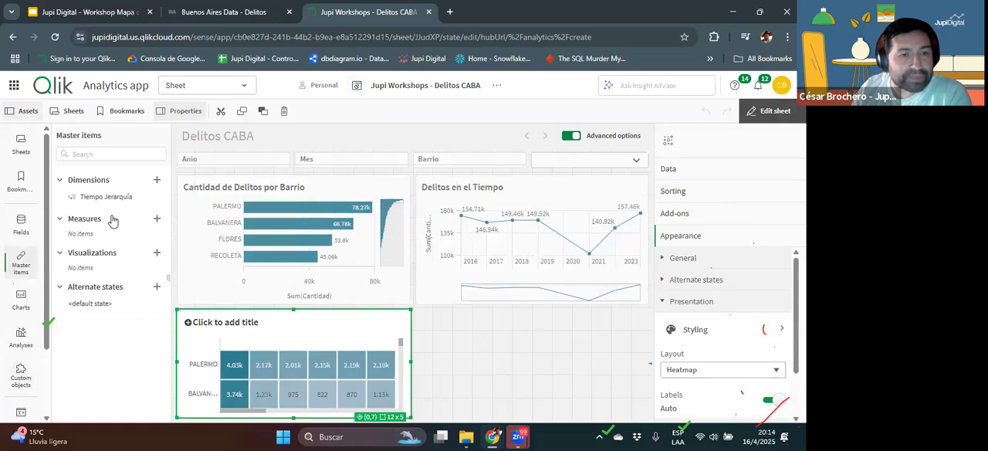
pyautogui.click(156, 180)
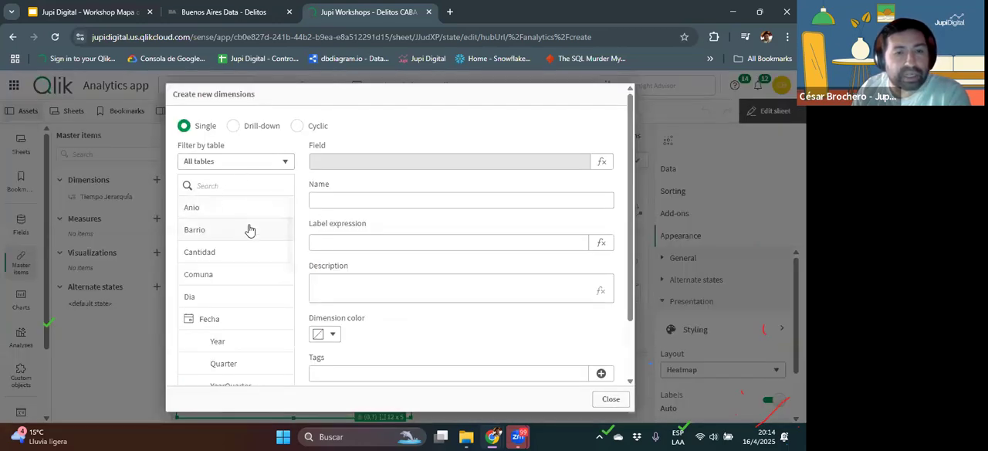
pyautogui.click(235, 127)
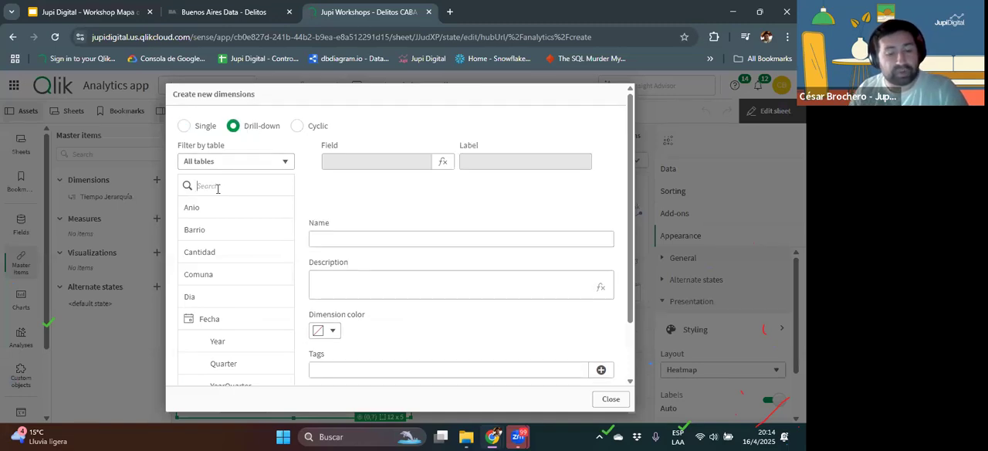
pyautogui.write('ti')
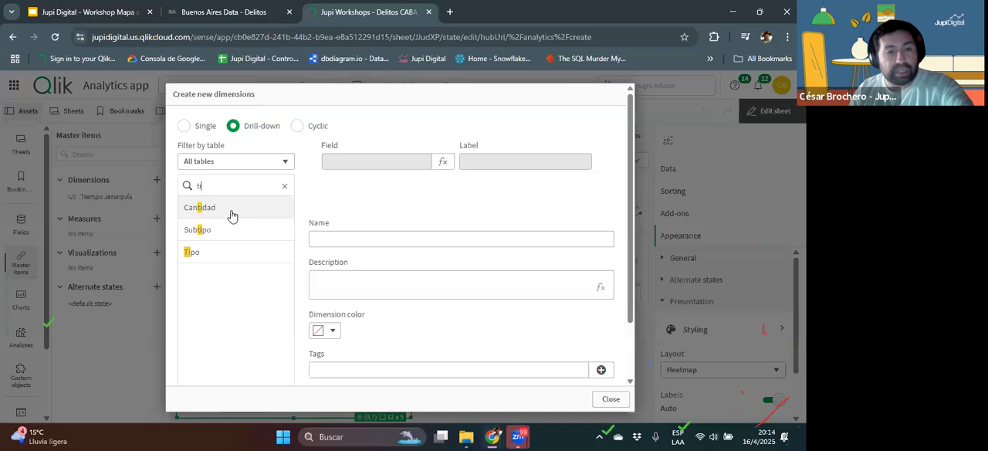
pyautogui.click(242, 254)
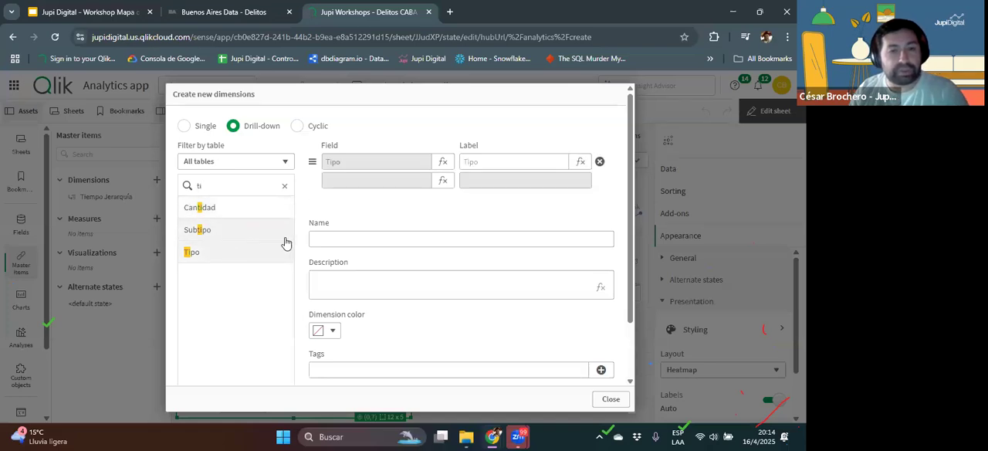
pyautogui.click(284, 238)
# Step: Name the drill-down dimension "Tipo Jerar" and add Barrio as its first level, above Tipo and Subtipo
pyautogui.click(342, 236)
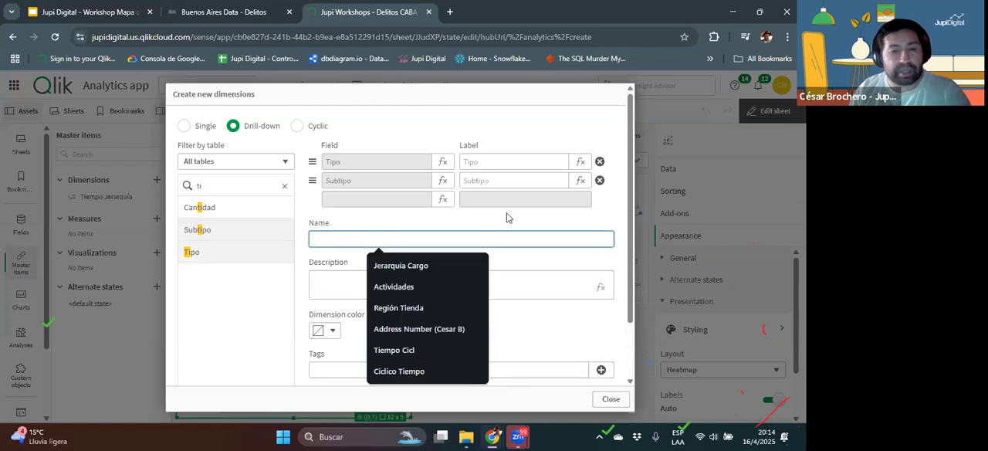
pyautogui.write('Tipo Jerai')
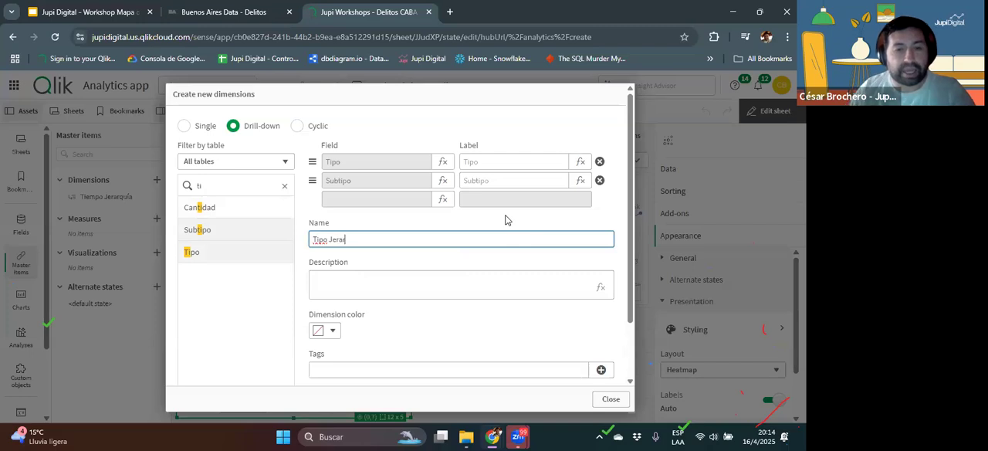
pyautogui.click(200, 186)
pyautogui.write('b')
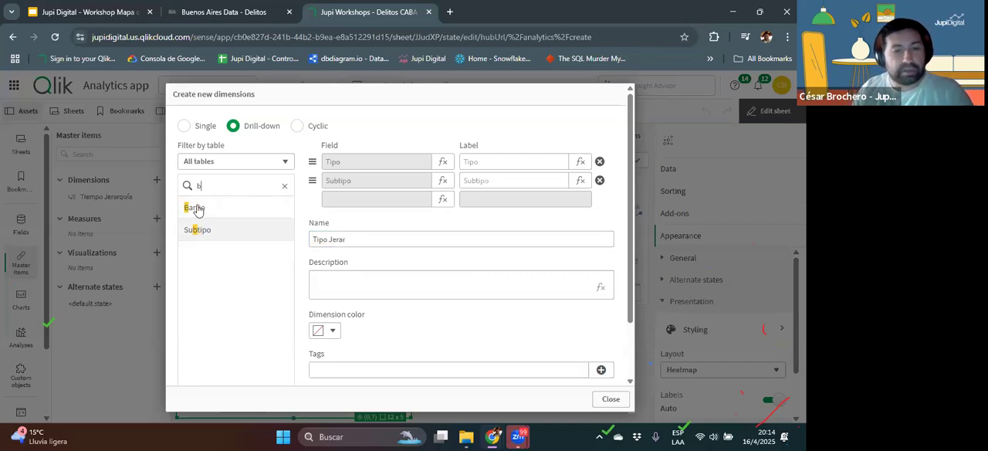
pyautogui.click(203, 212)
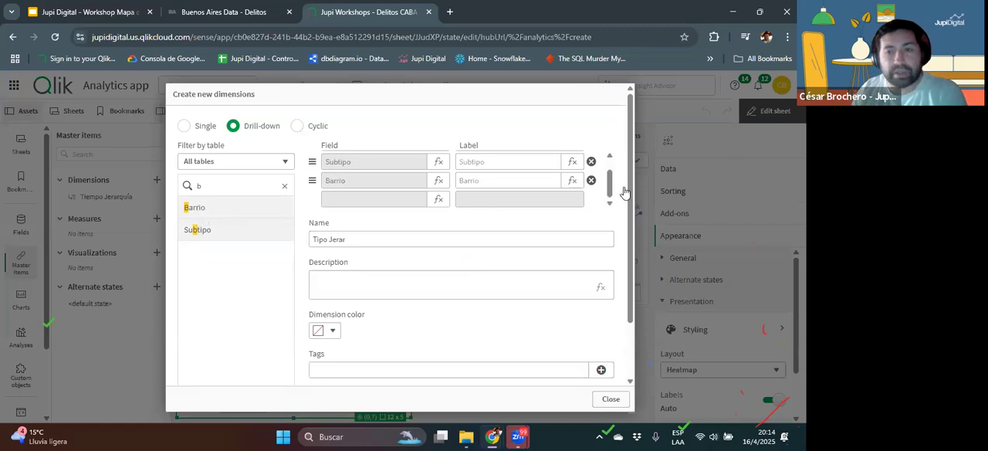
pyautogui.moveTo(610, 182); pyautogui.dragTo(612, 161)
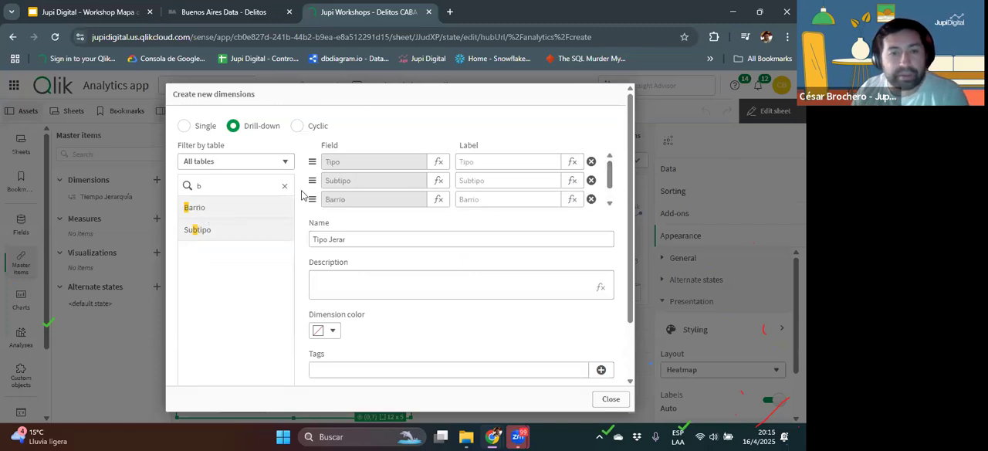
pyautogui.moveTo(303, 192); pyautogui.dragTo(307, 162)
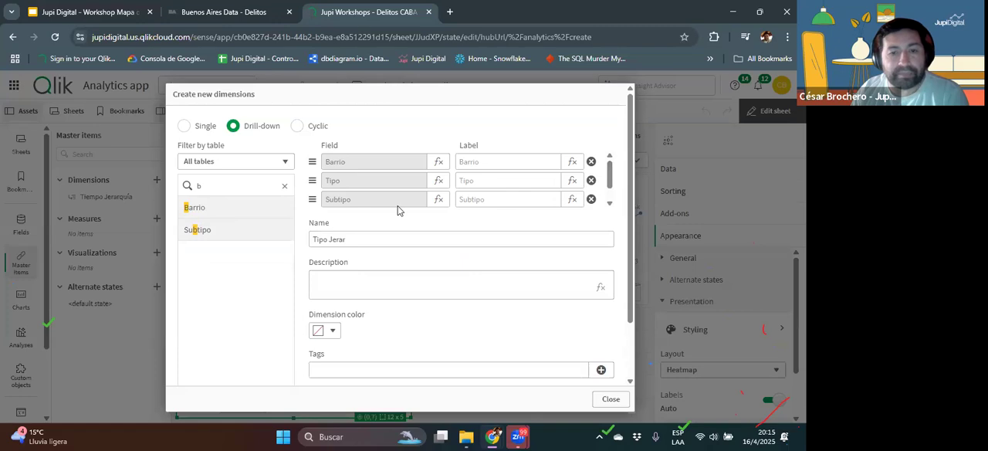
# Step: Create the Barrio, Tipo and Subtipo drill-down dimension and close the dimension dialog
pyautogui.click(348, 240)
pyautogui.moveTo(348, 239)
pyautogui.mouseDown()
pyautogui.moveTo(324, 235)
pyautogui.moveTo(331, 239)
pyautogui.mouseUp()
pyautogui.scroll(-2, 494, 340)
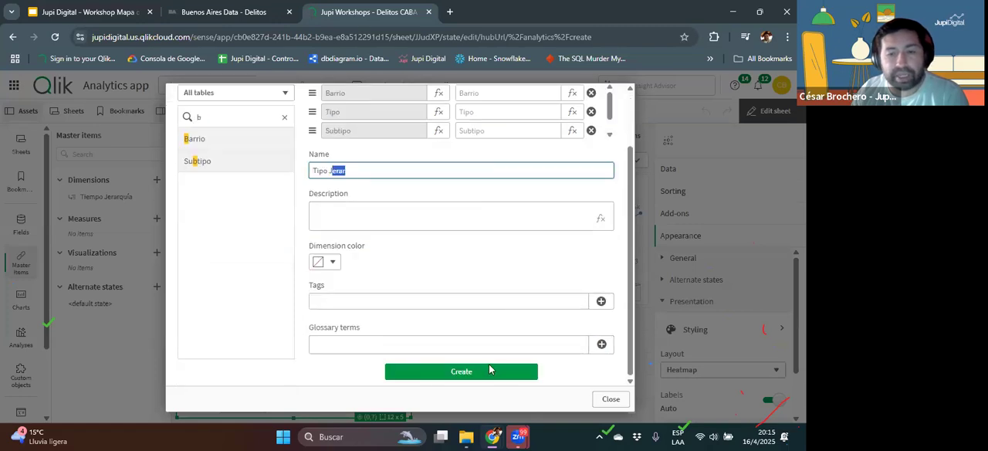
pyautogui.click(489, 367)
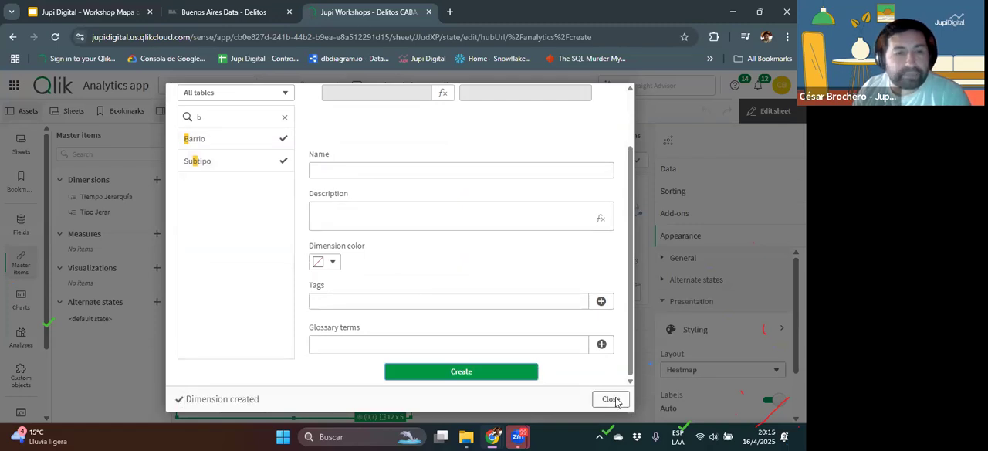
pyautogui.click(613, 399)
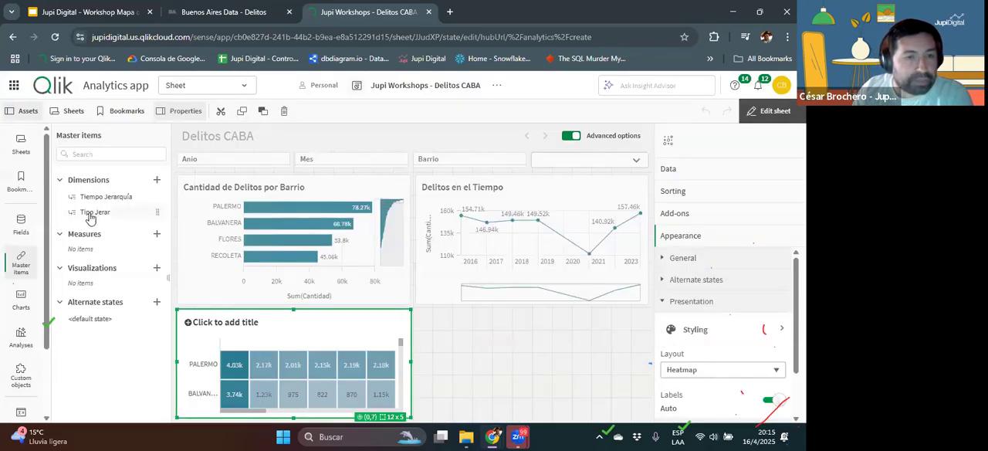
# Step: Replace Barrio with the Tipo Jerar dimension in the Cantidad de Delitos por Barrio chart and leave sheet editing
pyautogui.moveTo(91, 217); pyautogui.dragTo(249, 239)
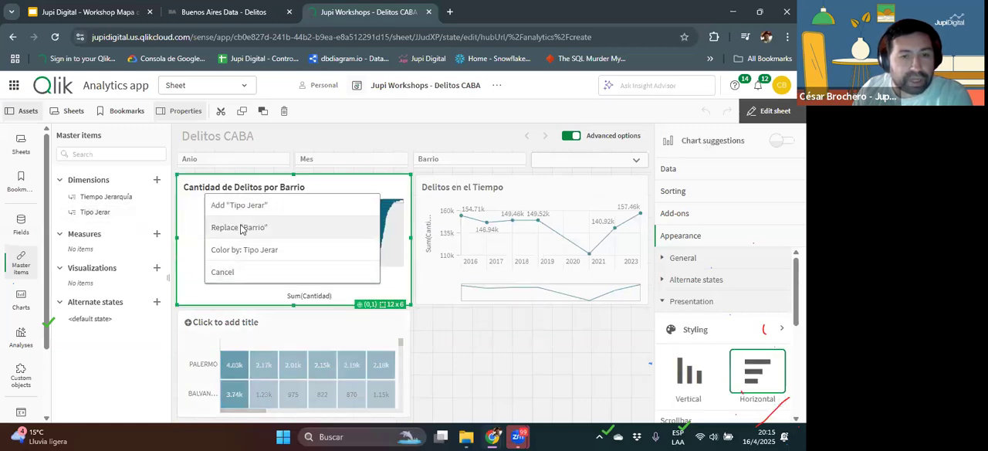
pyautogui.click(241, 228)
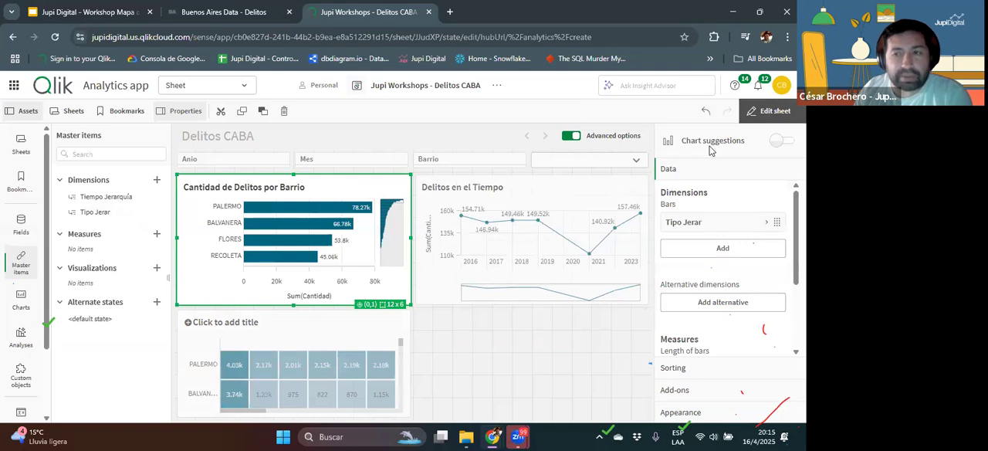
pyautogui.click(769, 110)
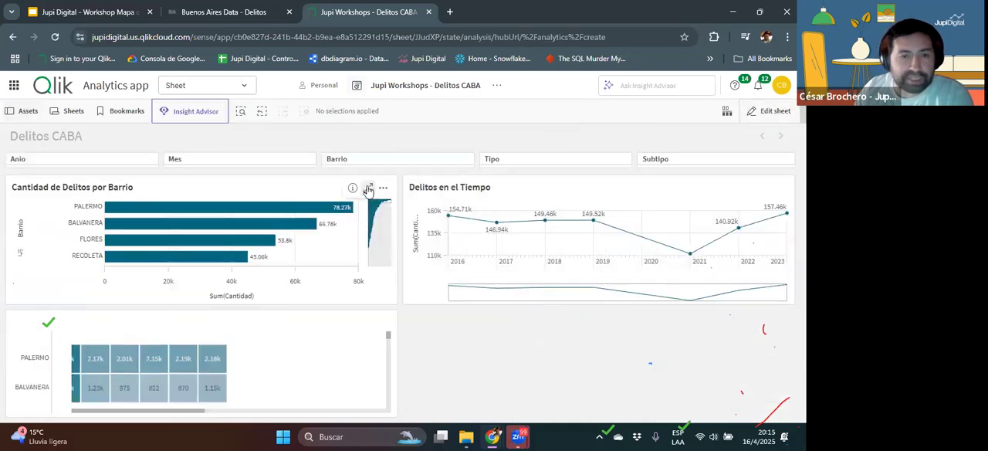
# Step: Enlarge the Cantidad de Delitos por Barrio chart and drill down through PALERMO and Hurto to the subtypes
pyautogui.click(368, 189)
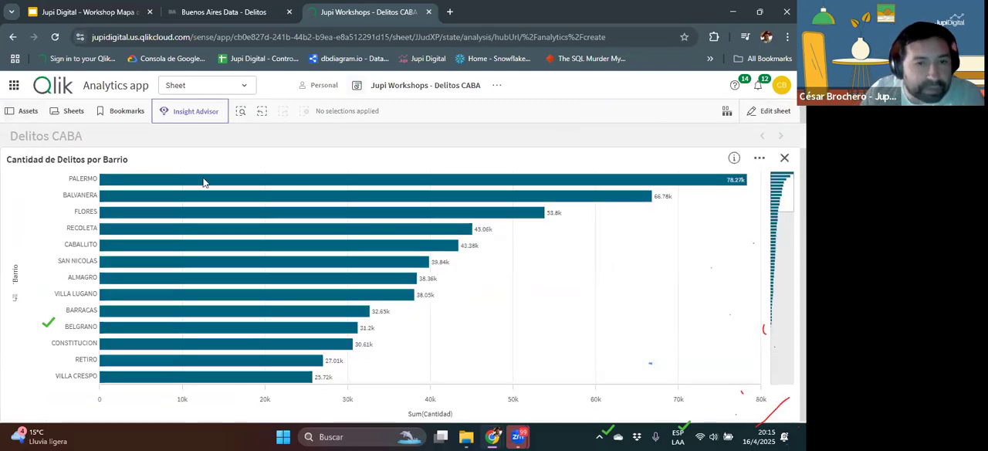
pyautogui.click(204, 182)
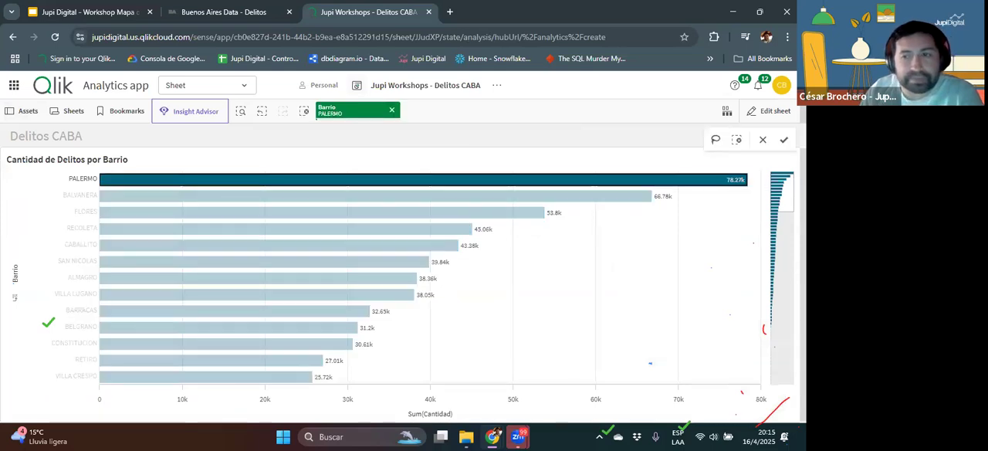
pyautogui.click(784, 140)
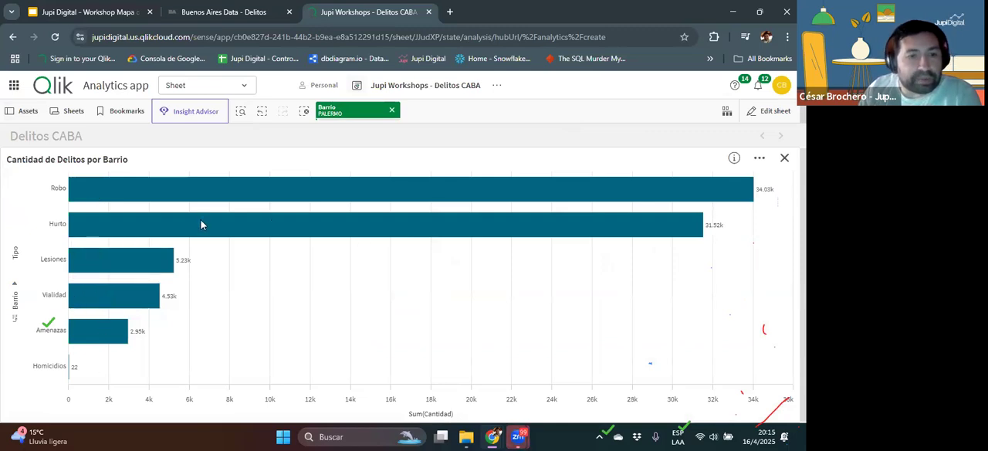
pyautogui.click(315, 226)
pyautogui.click(784, 139)
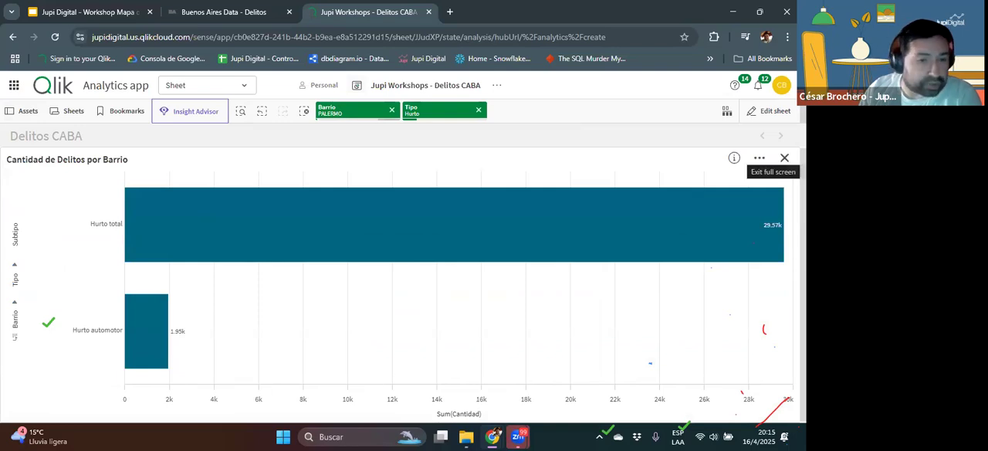
# Step: Close the enlarged bar chart and clear the Hurto and PALERMO selections
pyautogui.click(784, 158)
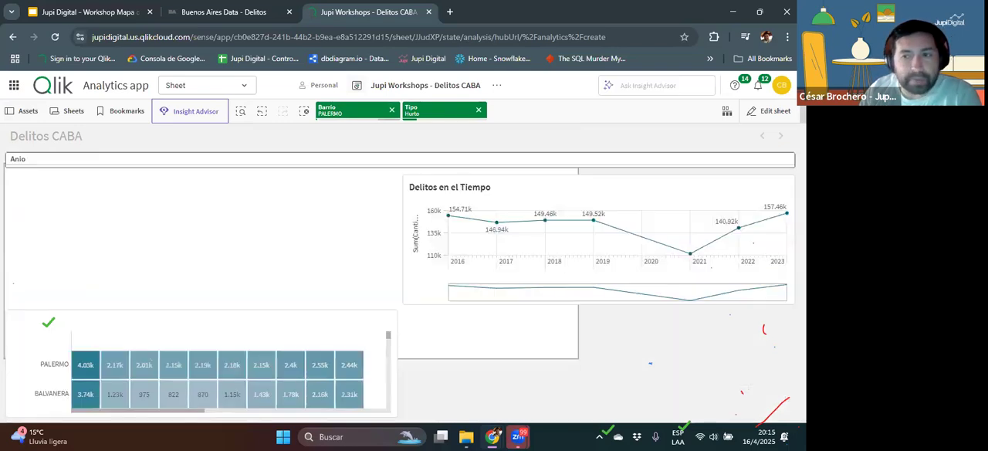
pyautogui.click(477, 111)
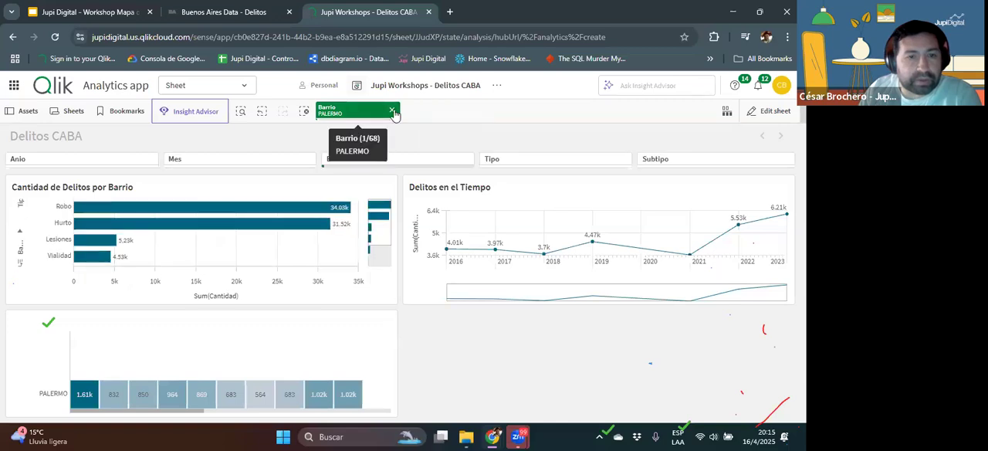
pyautogui.click(391, 110)
# Step: Drill down in the Cantidad de Delitos por Barrio chart to FLORES and its Lesiones type, confirming each selection
pyautogui.click(176, 244)
pyautogui.click(378, 168)
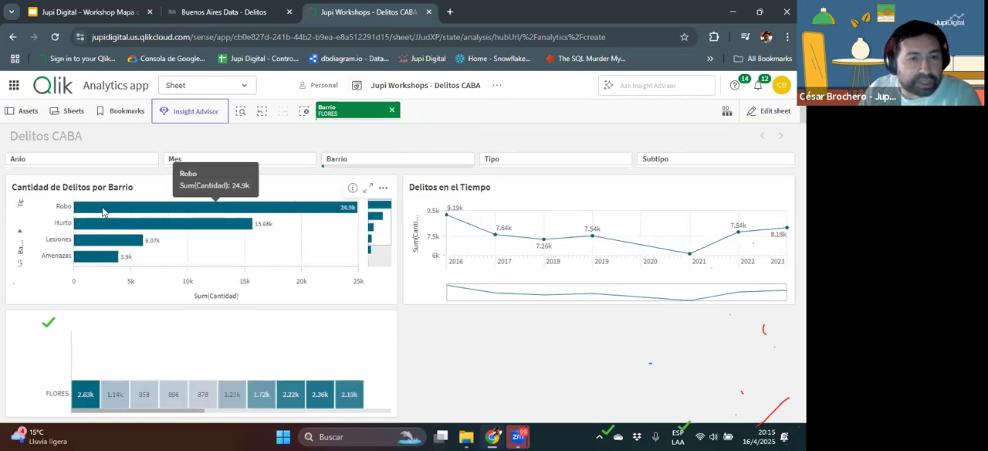
pyautogui.click(108, 239)
pyautogui.click(380, 171)
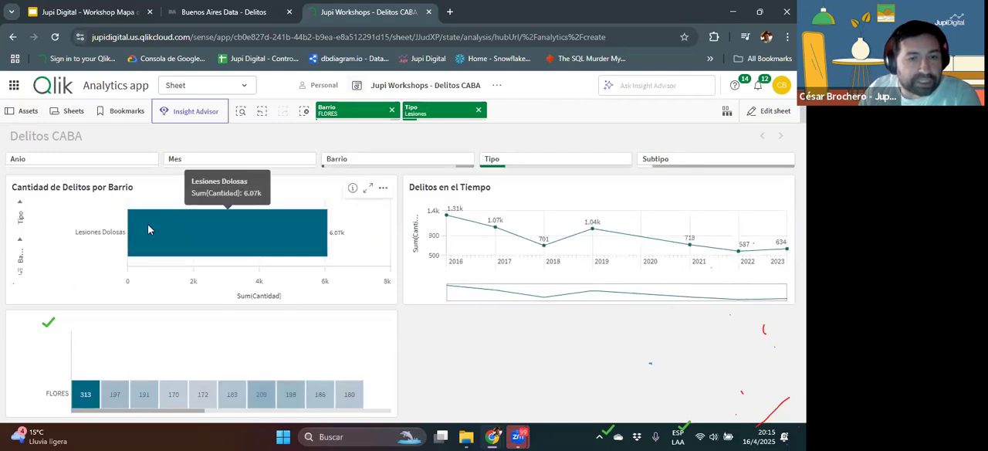
# Step: Examine the enlarged heatmap across all hours, and clear the Lesiones and FLORES selections
pyautogui.click(367, 325)
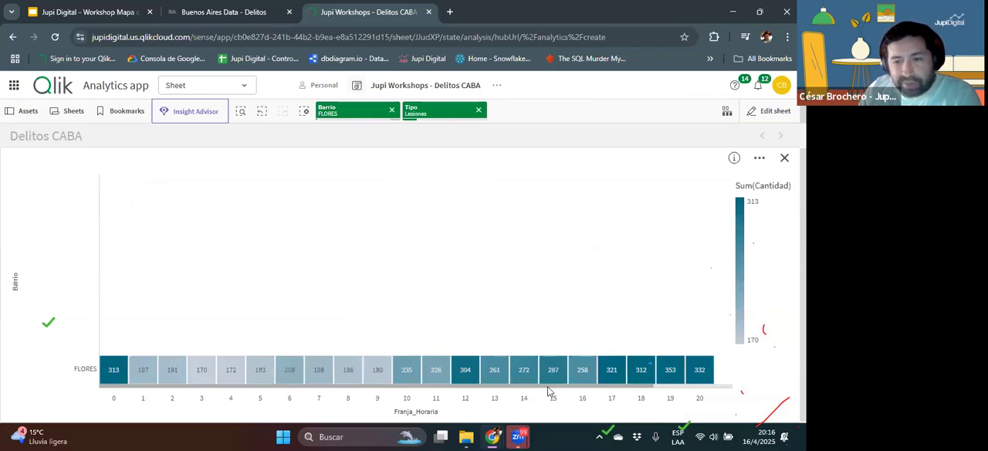
pyautogui.moveTo(559, 387); pyautogui.dragTo(632, 387)
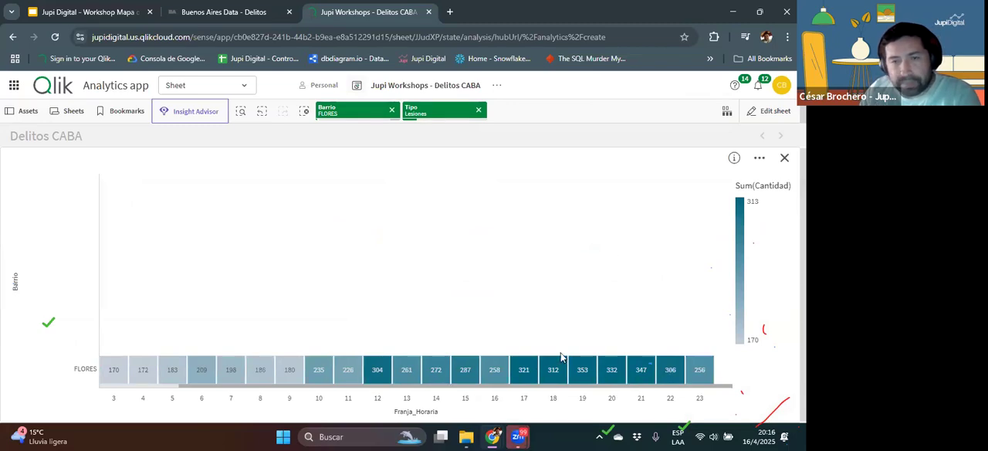
pyautogui.click(476, 111)
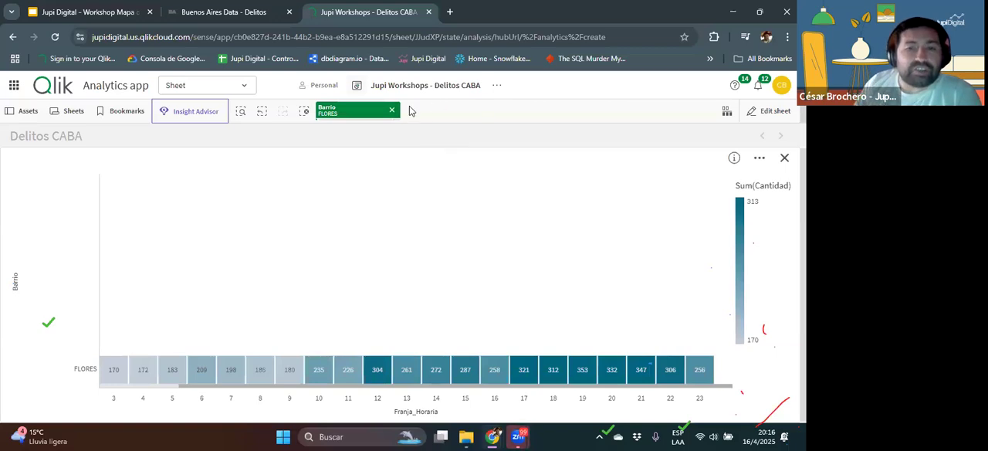
pyautogui.click(393, 110)
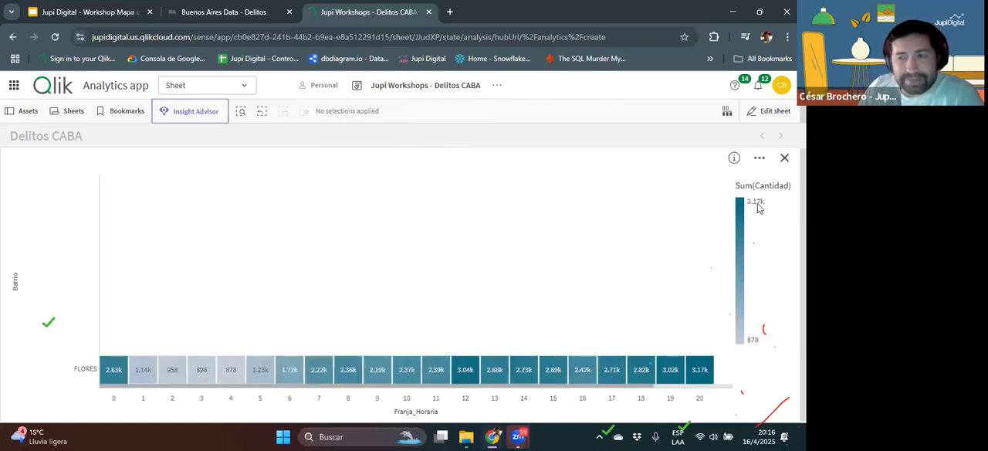
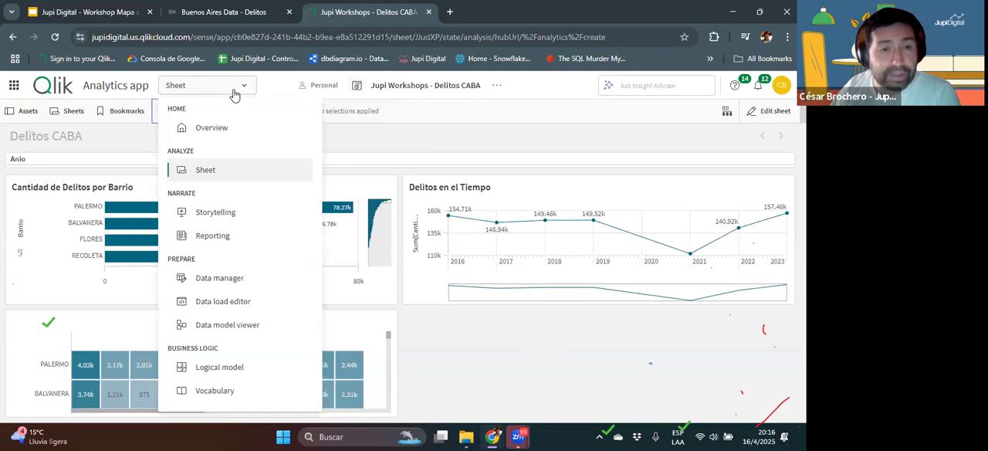
# Step: Open the Data manager and review the crime table's fields across to Cantidad
pyautogui.click(223, 284)
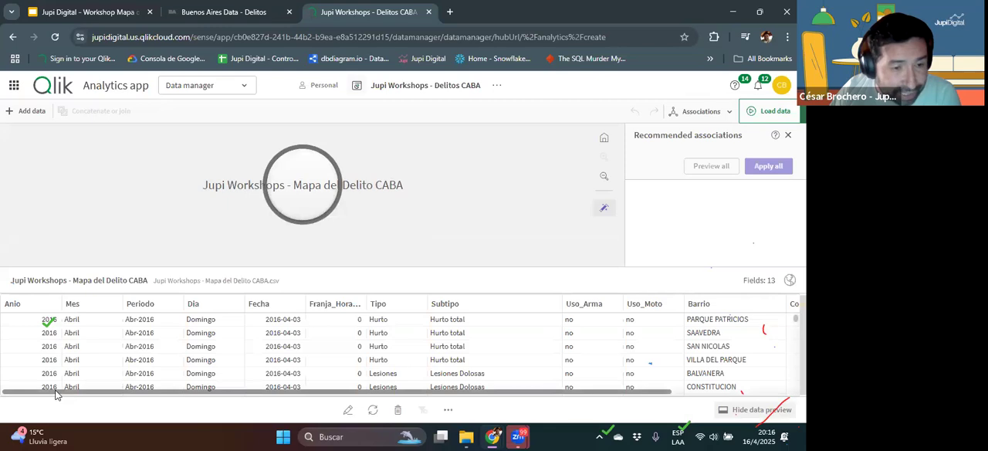
pyautogui.moveTo(110, 394); pyautogui.dragTo(343, 390)
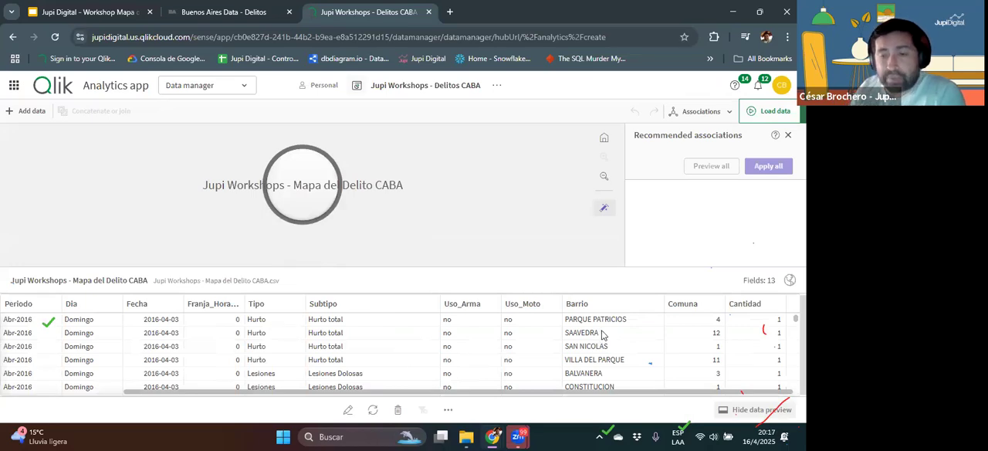
# Step: Look through the downloadable resources of the Delitos dataset on the Buenos Aires Data page, and return to the Qlik app
pyautogui.click(250, 13)
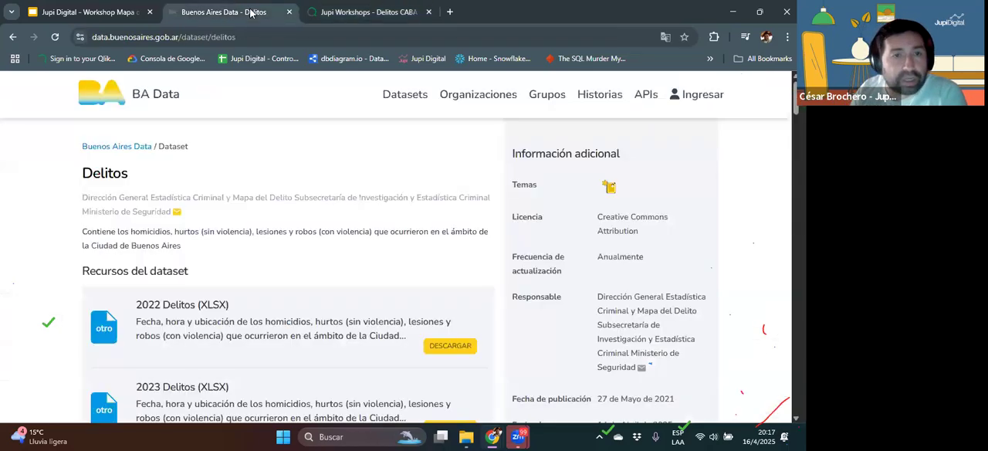
pyautogui.scroll(-15, 282, 294)
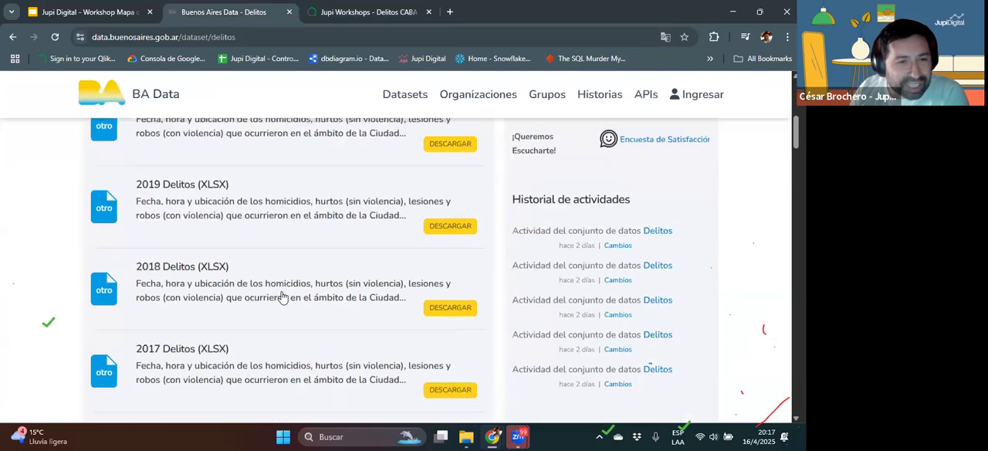
pyautogui.scroll(-1, 344, 183)
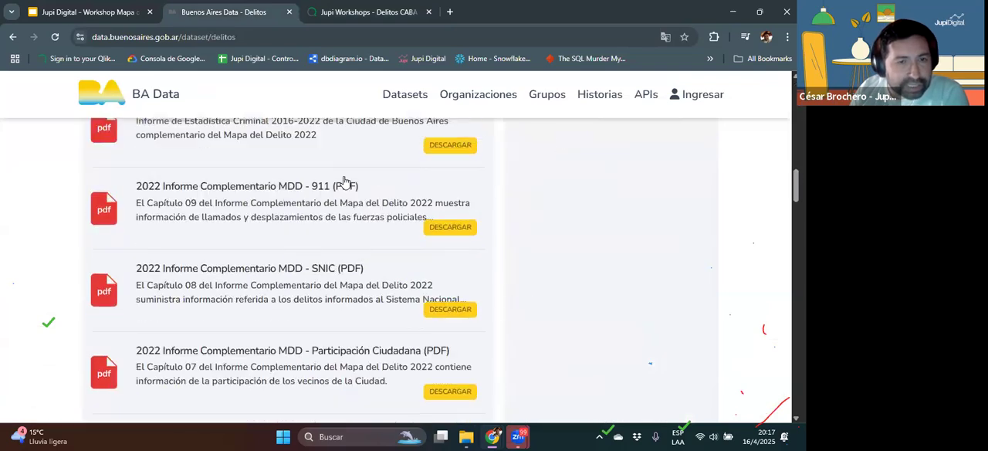
pyautogui.scroll(-4, 224, 217)
pyautogui.scroll(-6, 223, 216)
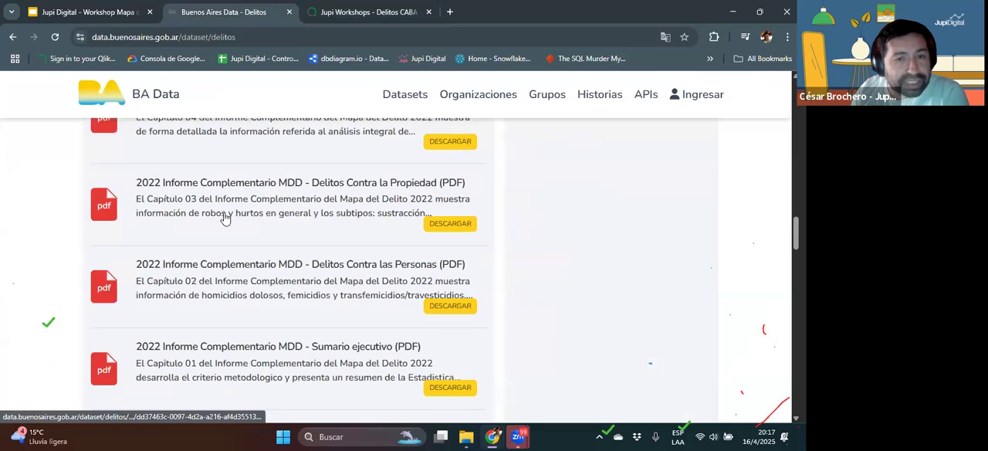
pyautogui.scroll(-3, 224, 219)
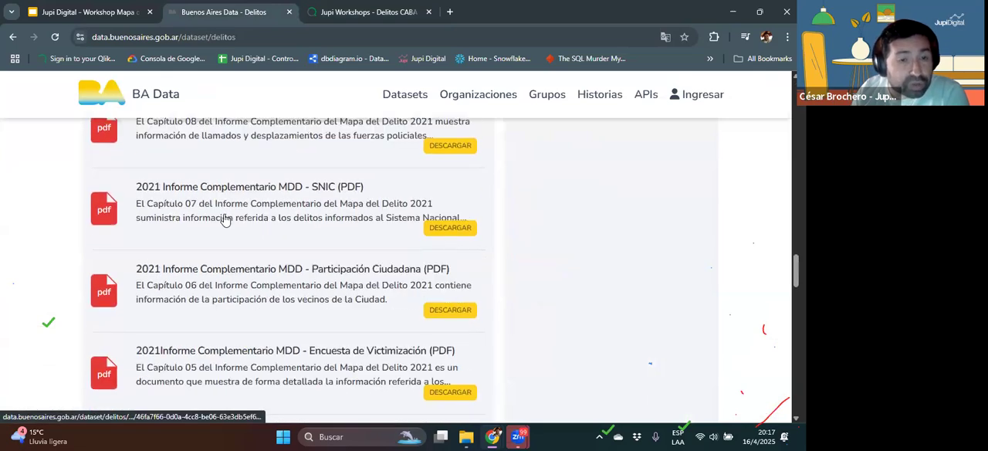
pyautogui.click(350, 13)
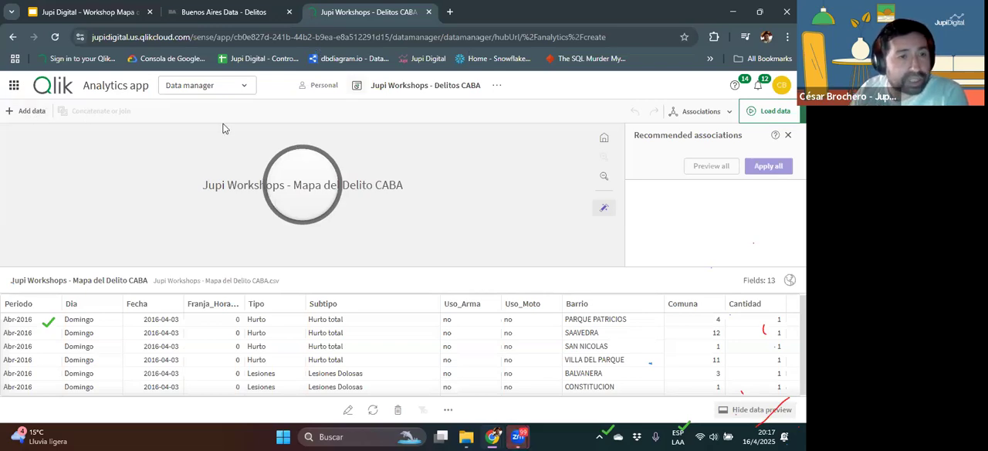
# Step: Add the file Jupi Workshops - BarriosCABA.kml to the app as a new data table
pyautogui.click(22, 112)
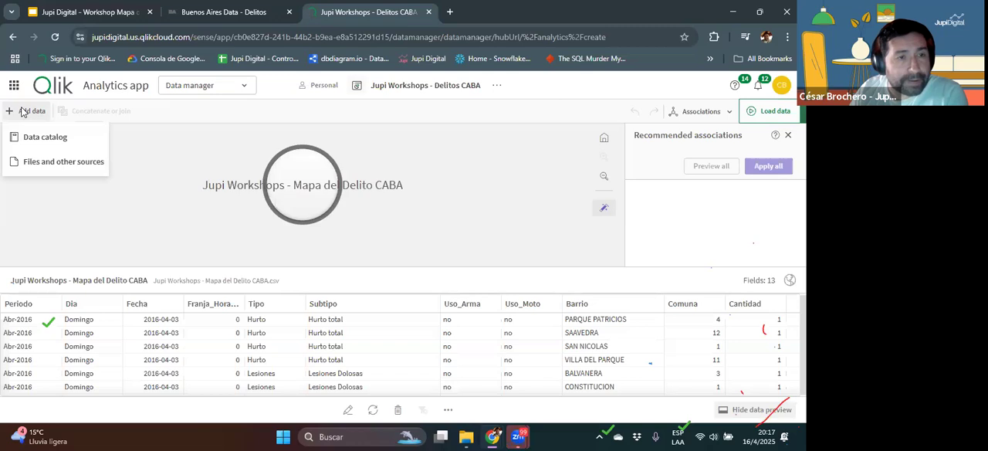
pyautogui.click(45, 166)
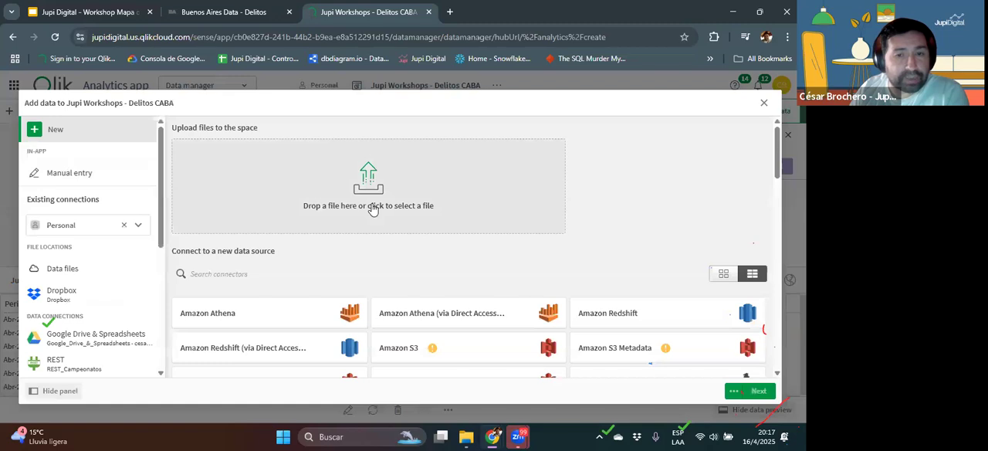
pyautogui.click(372, 209)
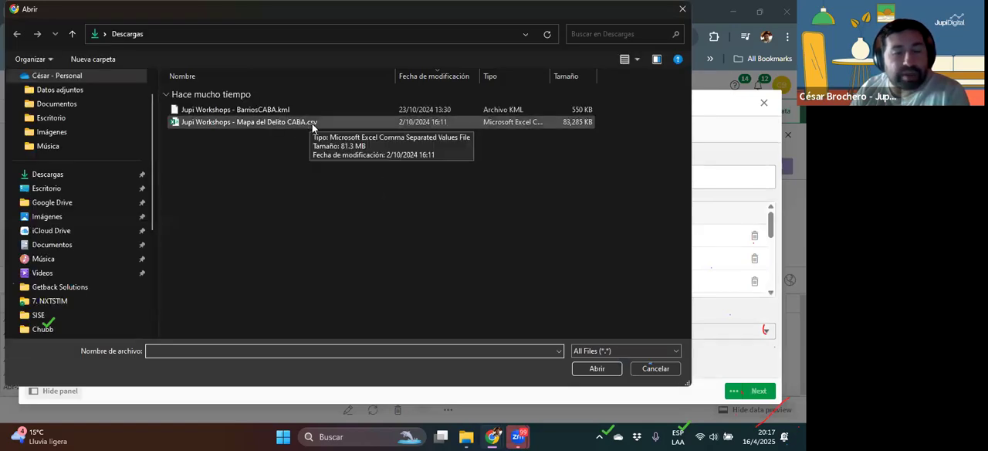
pyautogui.click(284, 112)
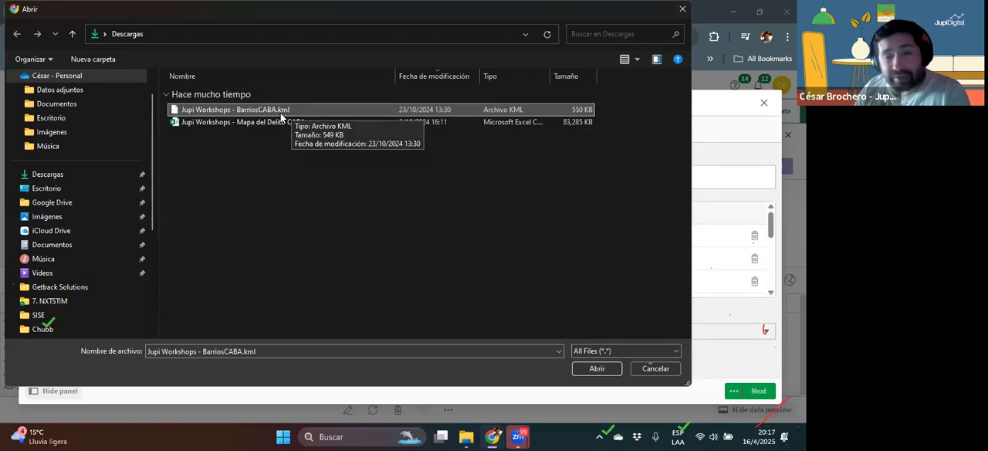
pyautogui.click(596, 369)
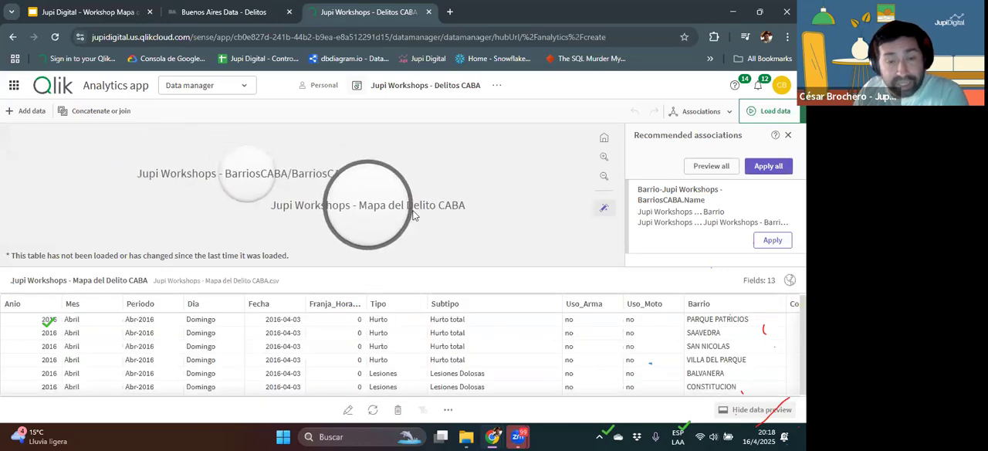
# Step: Associate the BarriosCABA table with Mapa del Delito CABA through its Name field and Barrio, and open the association's details
pyautogui.click(232, 173)
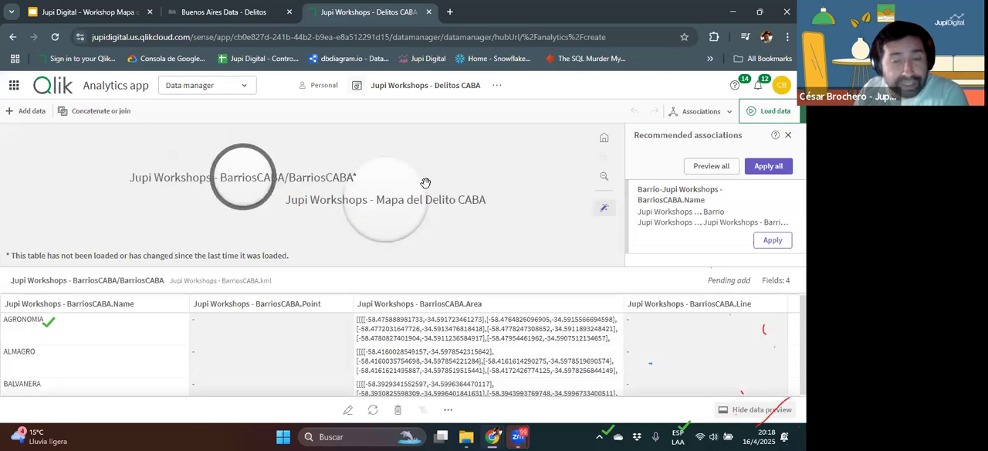
pyautogui.moveTo(261, 169); pyautogui.dragTo(356, 194)
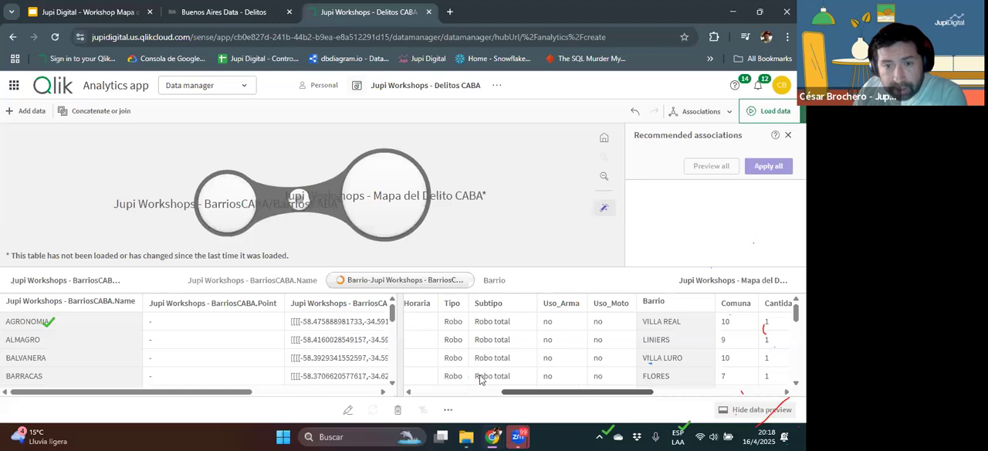
pyautogui.hscroll(-5, 480, 379)
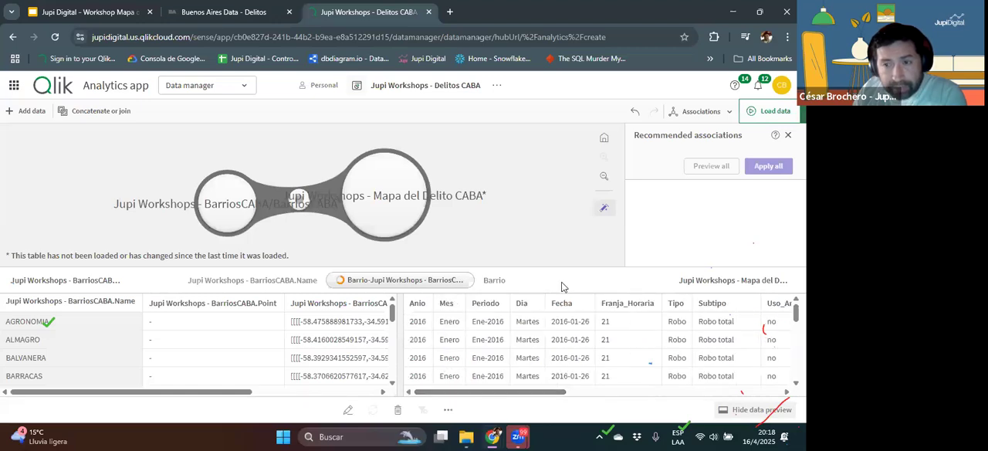
pyautogui.click(395, 279)
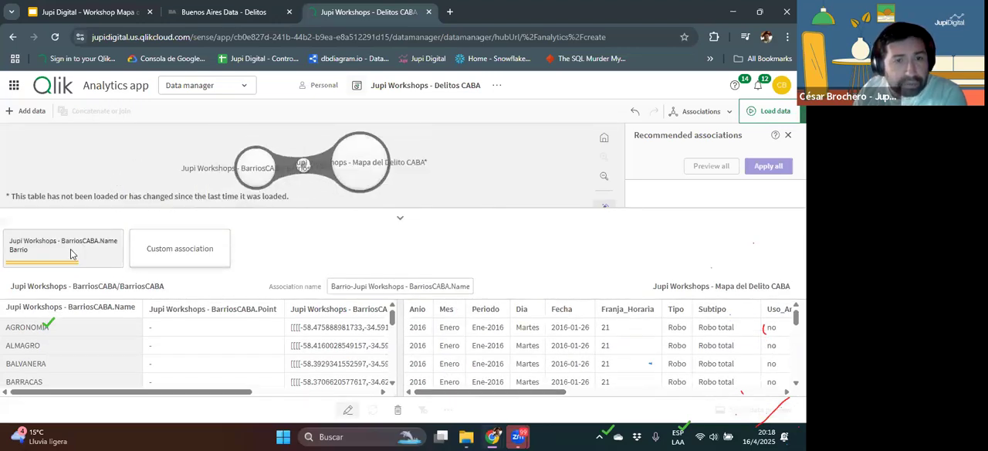
# Step: Load the data into the app and open the Delitos CABA sheet for editing
pyautogui.click(769, 114)
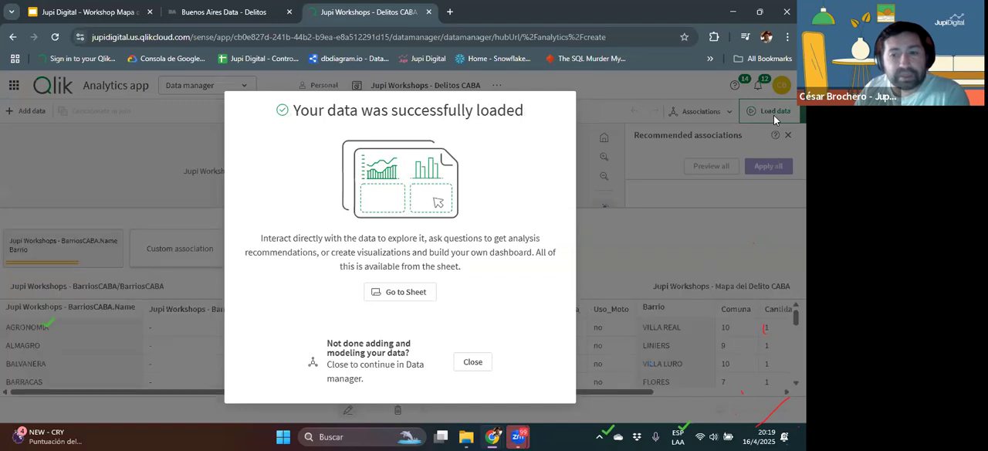
pyautogui.click(405, 294)
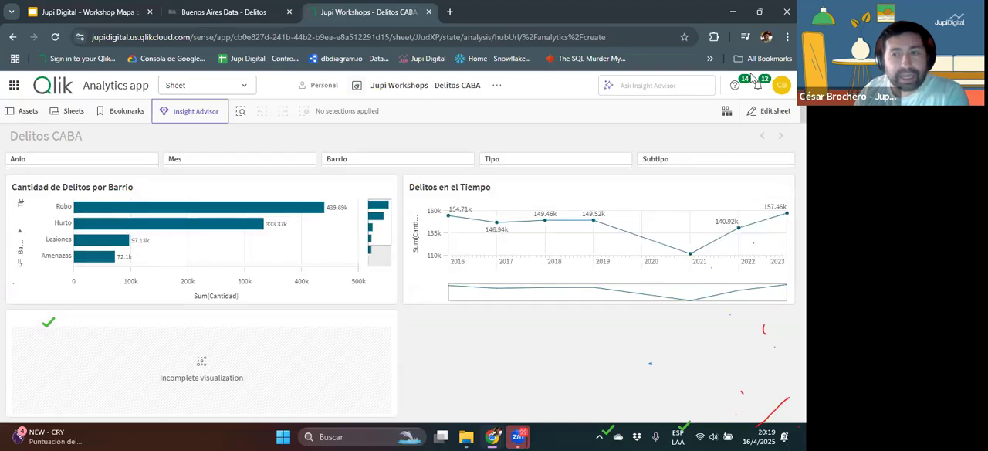
pyautogui.click(765, 113)
# Step: Replace the heatmap's invalid dimension with the associated field Barrio-Jupi Workshops - BarriosCABA.Name
pyautogui.click(368, 367)
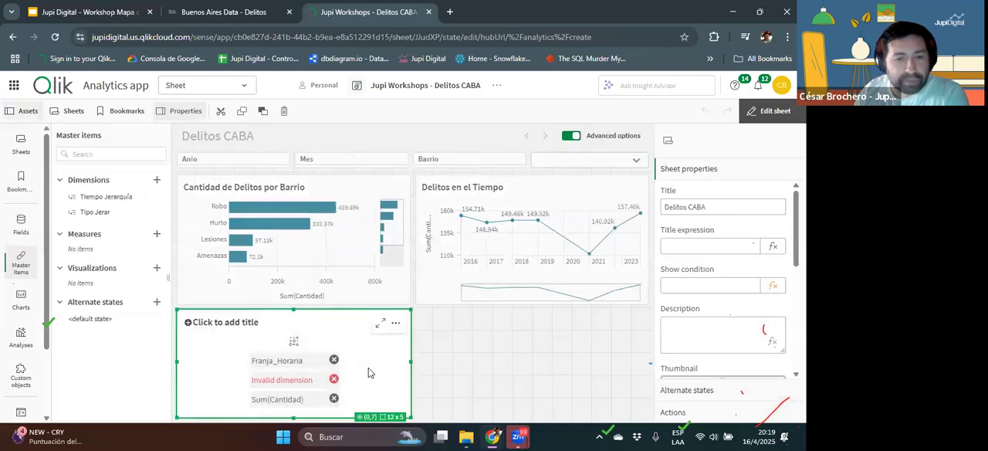
pyautogui.click(20, 225)
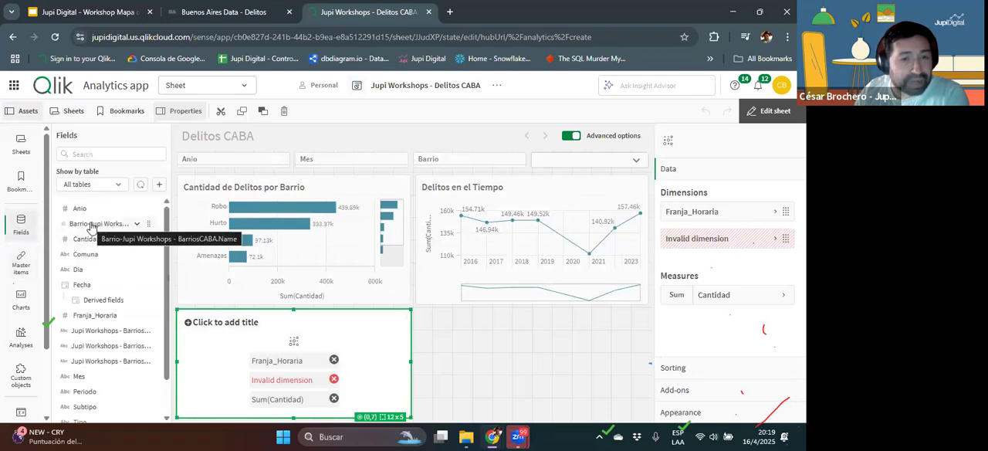
pyautogui.moveTo(91, 225); pyautogui.dragTo(272, 357)
pyautogui.click(276, 357)
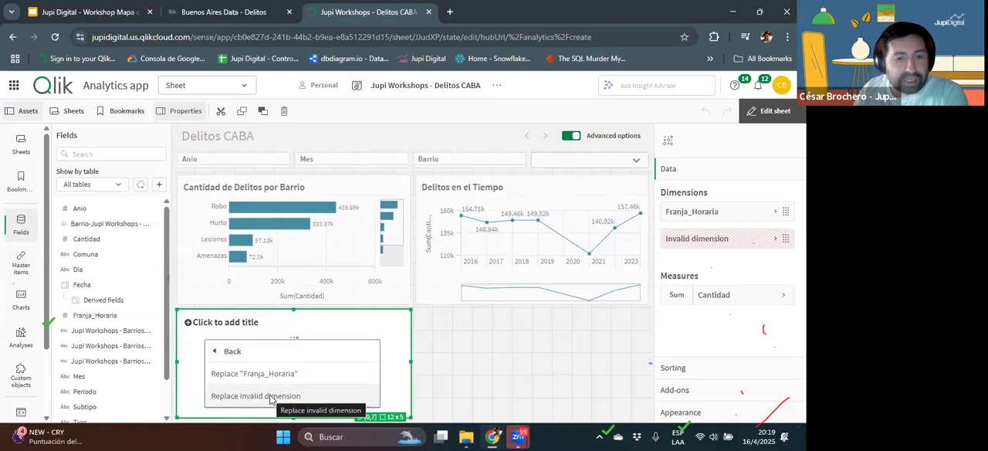
pyautogui.click(270, 396)
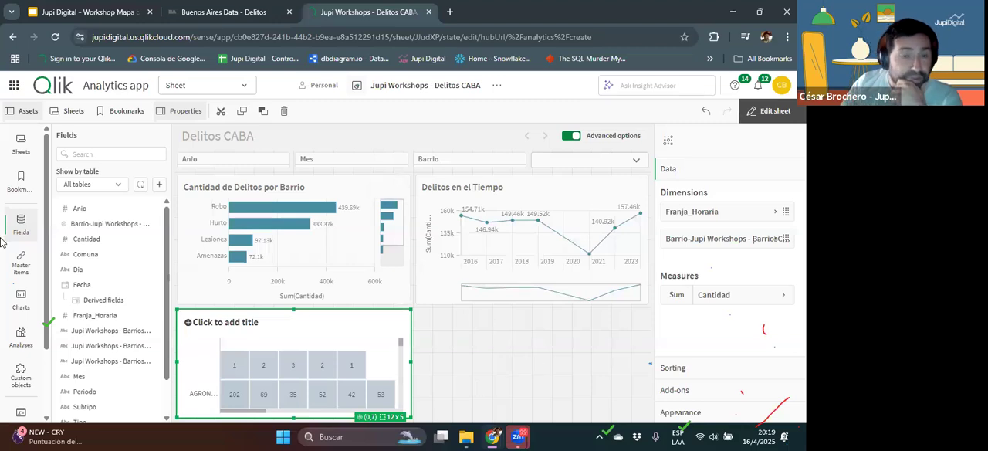
# Step: Add a map chart to the empty sheet area beside the heatmap
pyautogui.scroll(-2, 116, 283)
pyautogui.scroll(2, 59, 291)
pyautogui.click(23, 309)
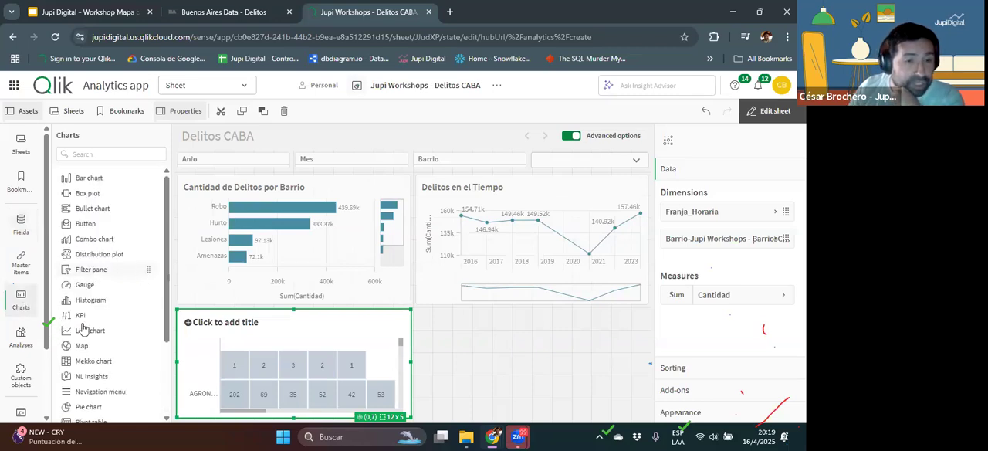
pyautogui.moveTo(70, 347); pyautogui.dragTo(495, 352)
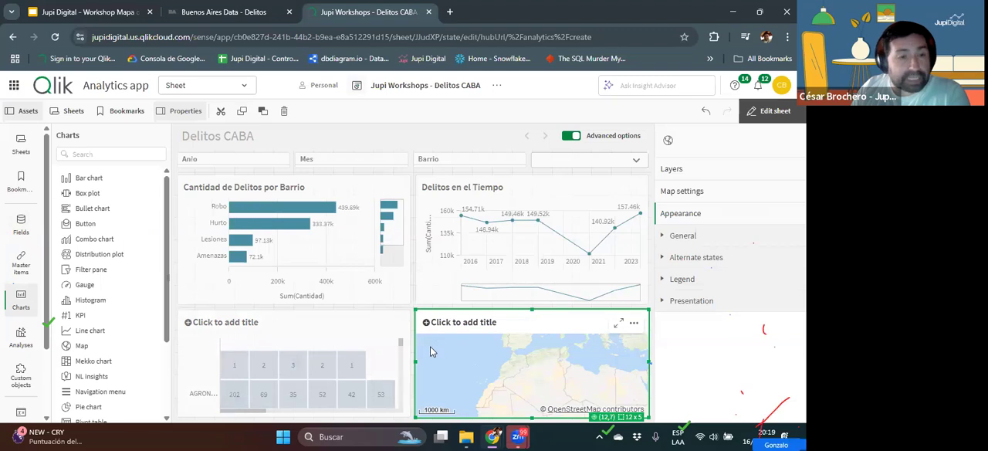
# Step: Add the BarriosCABA.Area field to the map as an area layer, and finish editing the sheet
pyautogui.click(23, 223)
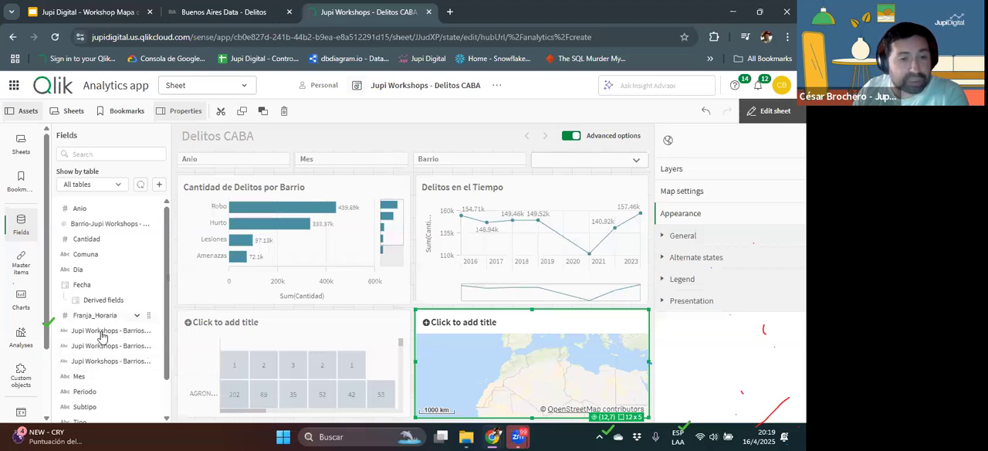
pyautogui.moveTo(99, 334); pyautogui.dragTo(545, 365)
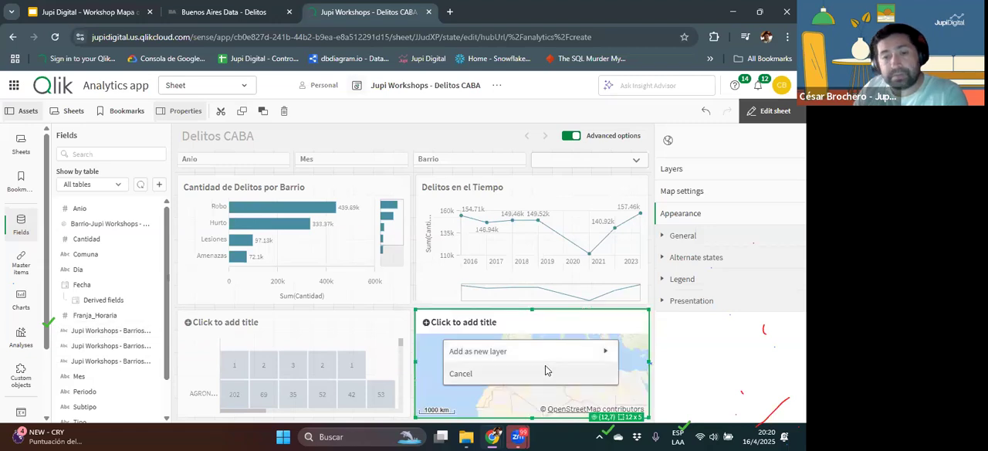
pyautogui.click(509, 352)
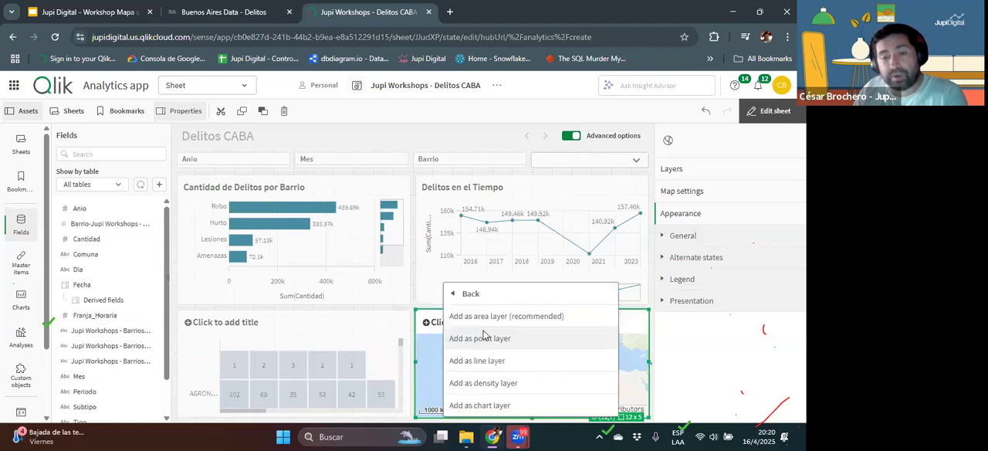
pyautogui.click(538, 343)
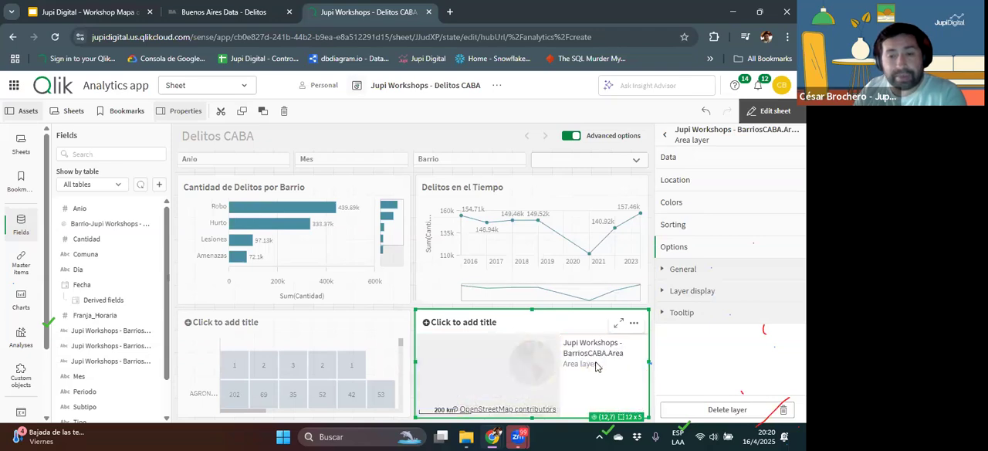
pyautogui.click(769, 111)
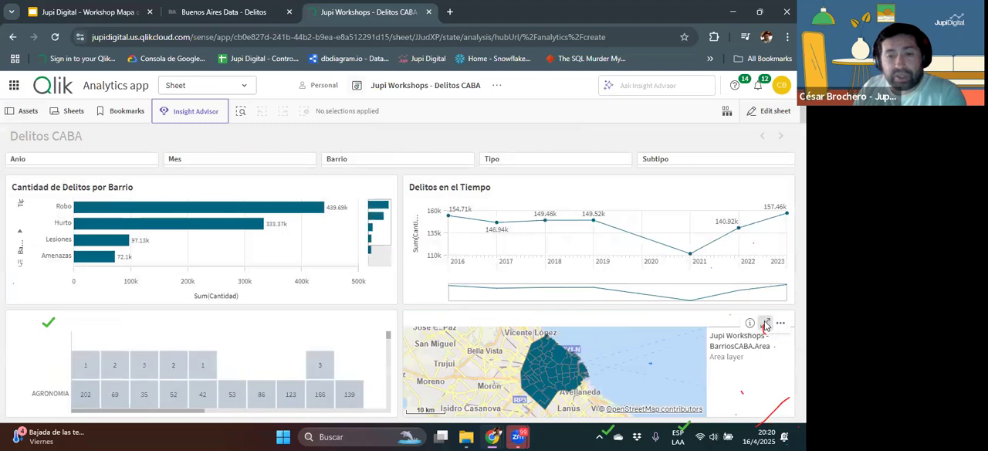
# Step: Enlarge the map to examine the neighbourhood areas up close, and return to the sheet
pyautogui.click(774, 321)
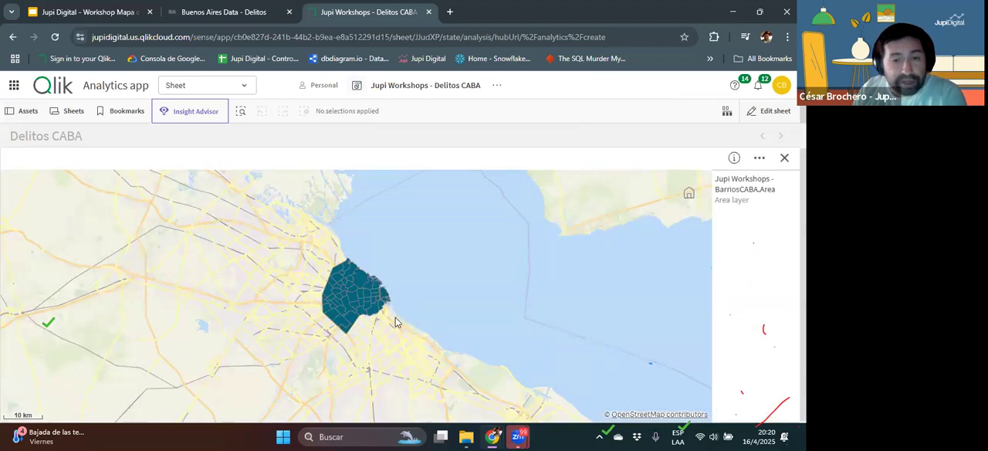
pyautogui.scroll(2, 395, 324)
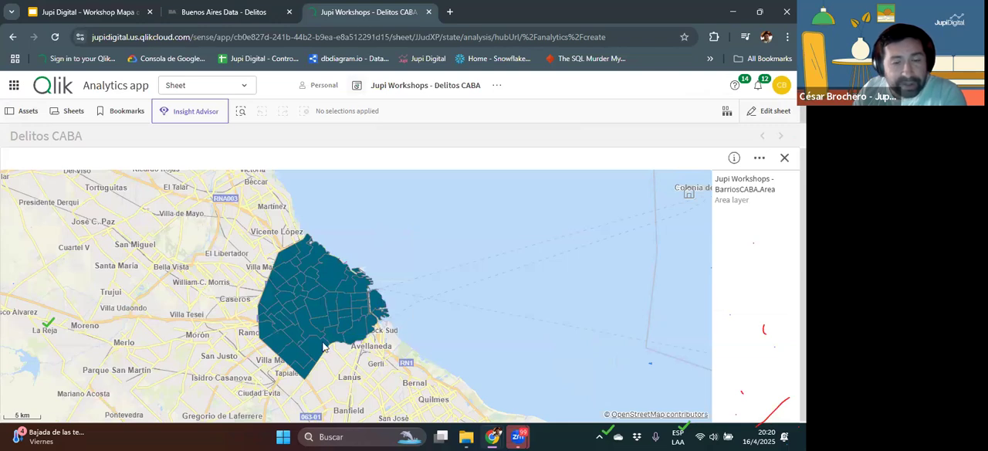
pyautogui.moveTo(325, 344)
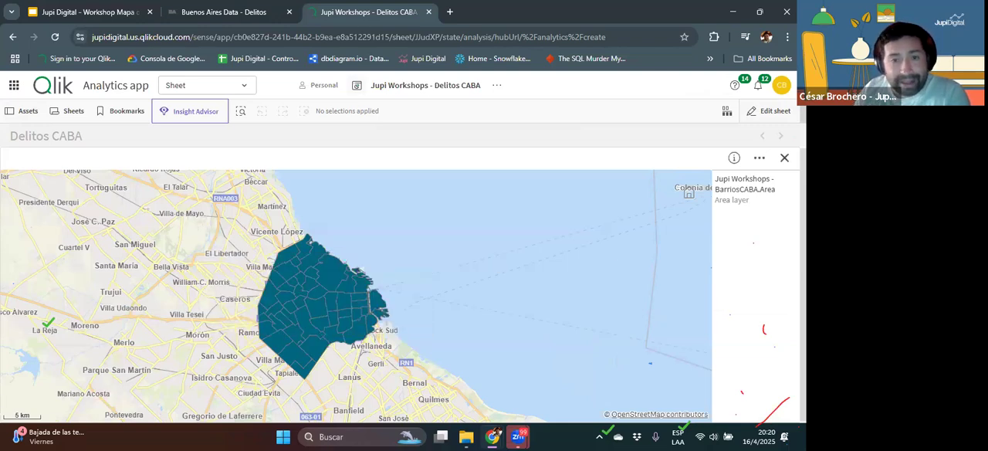
pyautogui.press('Escape')
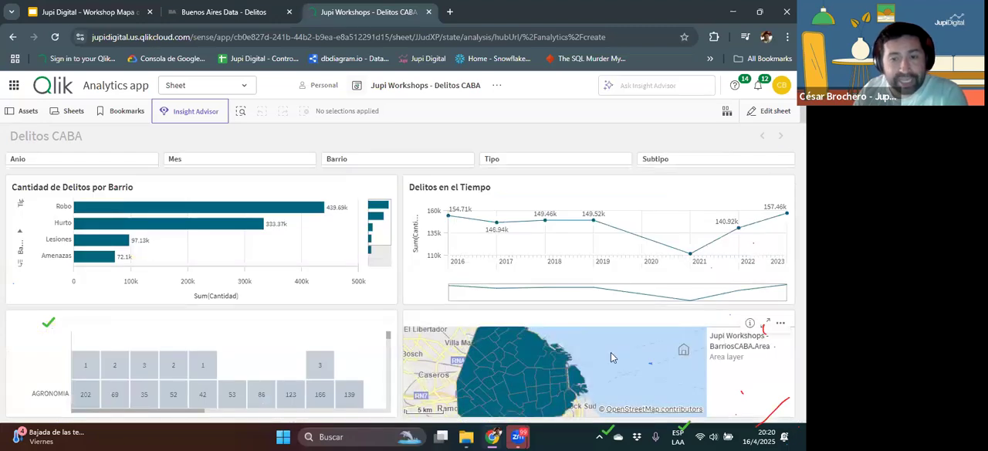
pyautogui.scroll(-1, 611, 352)
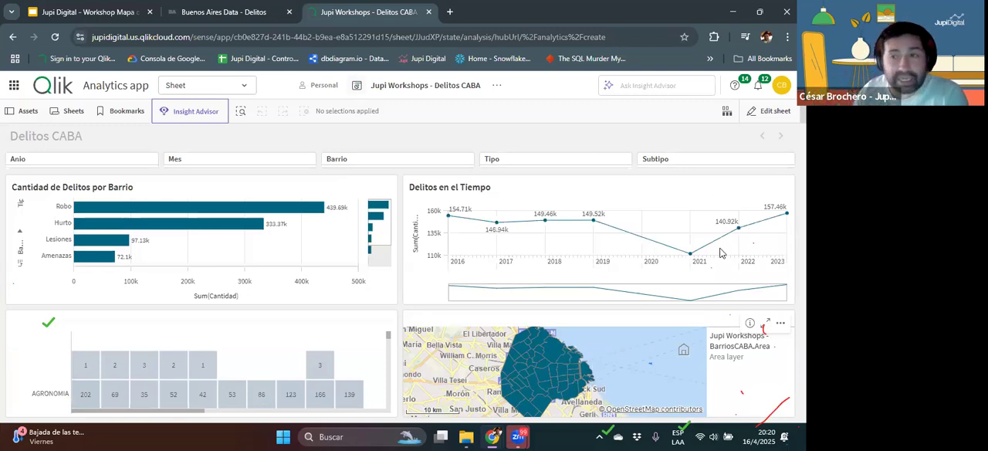
# Step: Edit the sheet and color the map's BarriosCABA.Area layer by Sum(Cantidad)
pyautogui.click(763, 111)
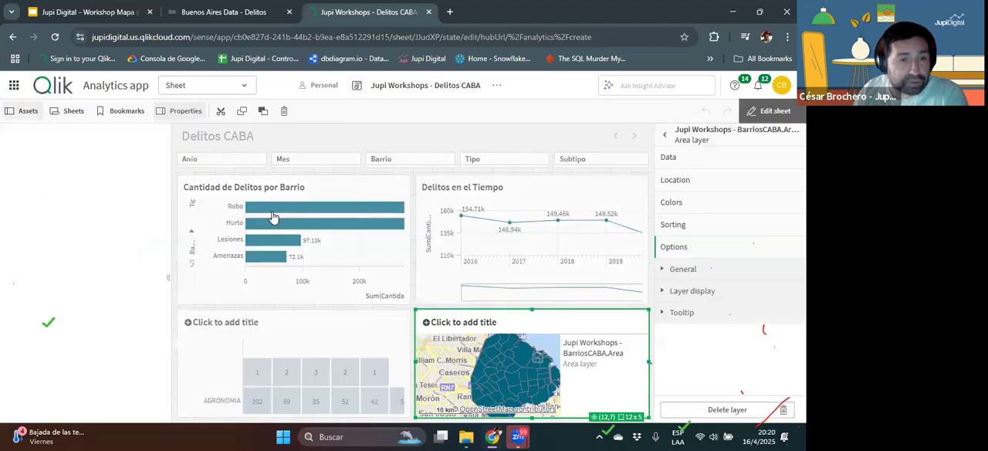
pyautogui.moveTo(86, 238); pyautogui.dragTo(542, 376)
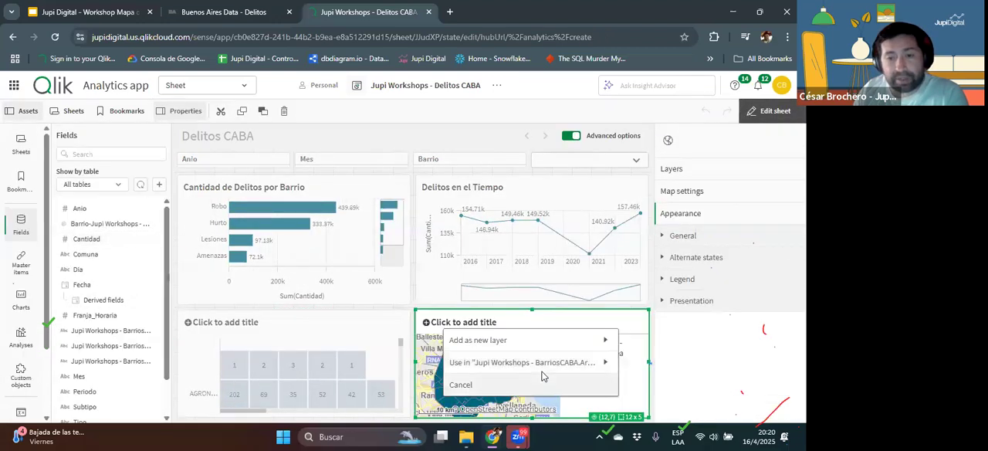
pyautogui.click(545, 361)
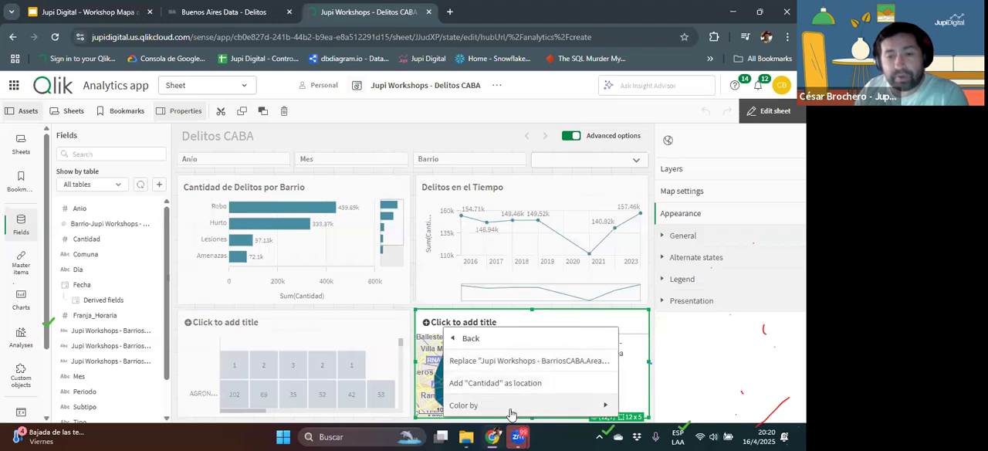
pyautogui.click(476, 403)
pyautogui.click(526, 383)
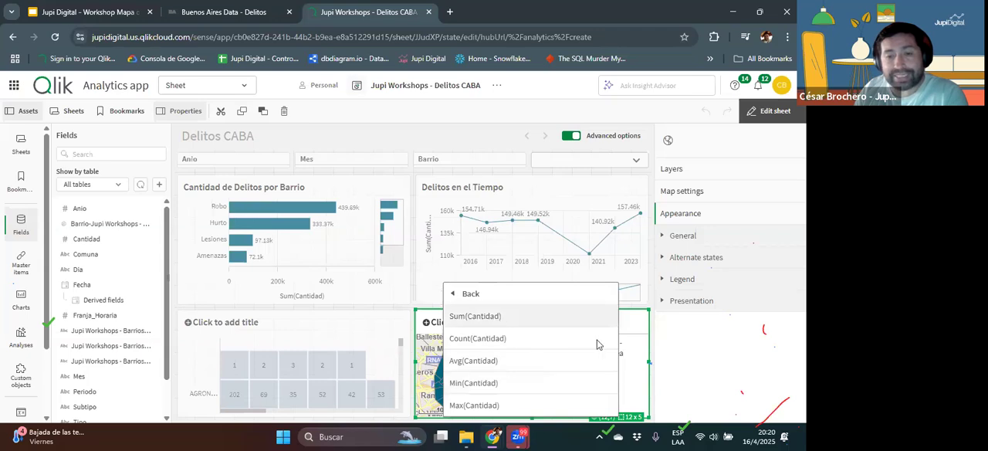
pyautogui.click(502, 316)
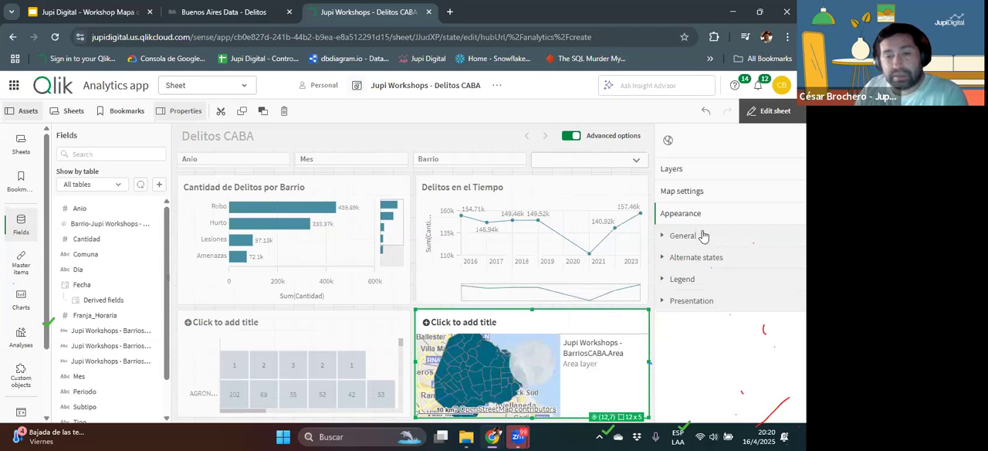
# Step: Finish editing the sheet and enlarge the map to examine the shading of the neighbourhoods
pyautogui.click(774, 112)
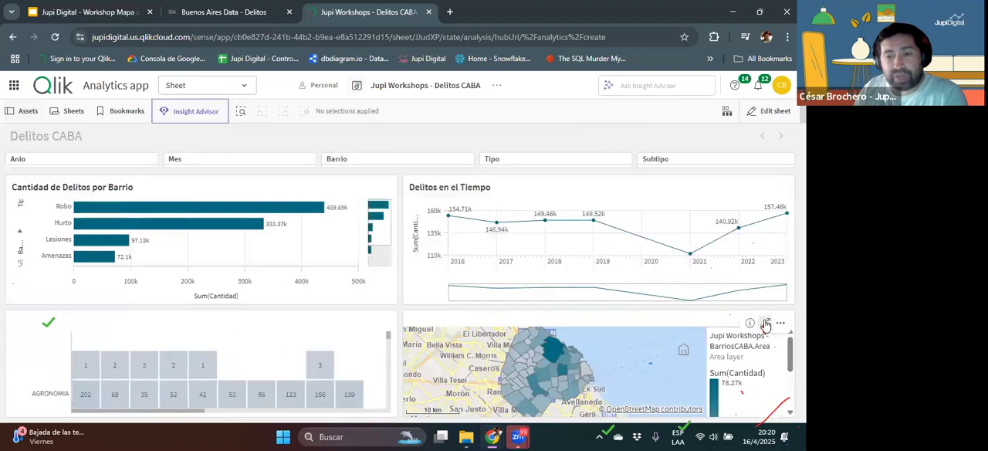
pyautogui.click(767, 322)
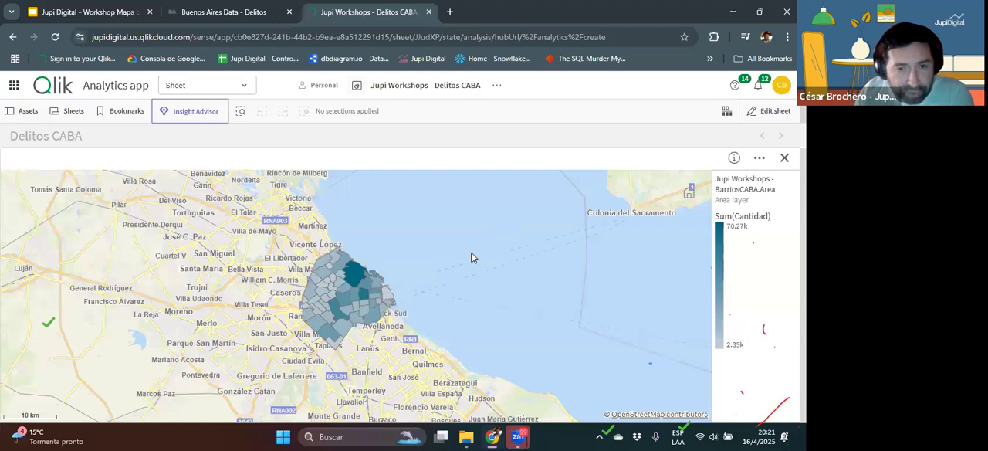
pyautogui.moveTo(351, 275)
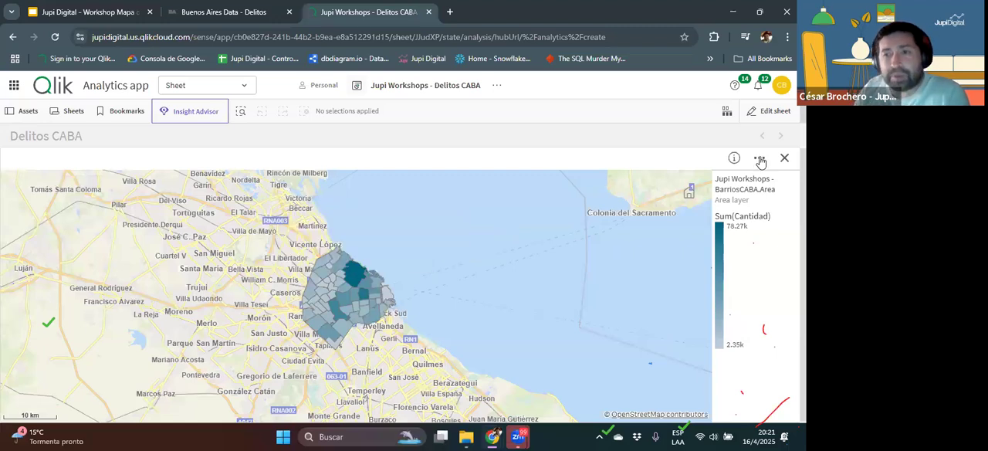
# Step: Return to sheet editing and review the map area layer's dimension and its location field options
pyautogui.click(770, 114)
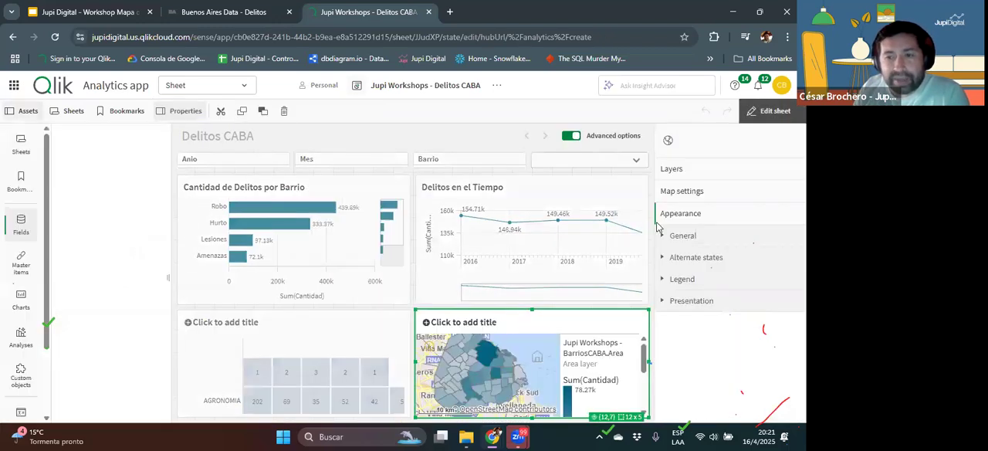
pyautogui.click(670, 169)
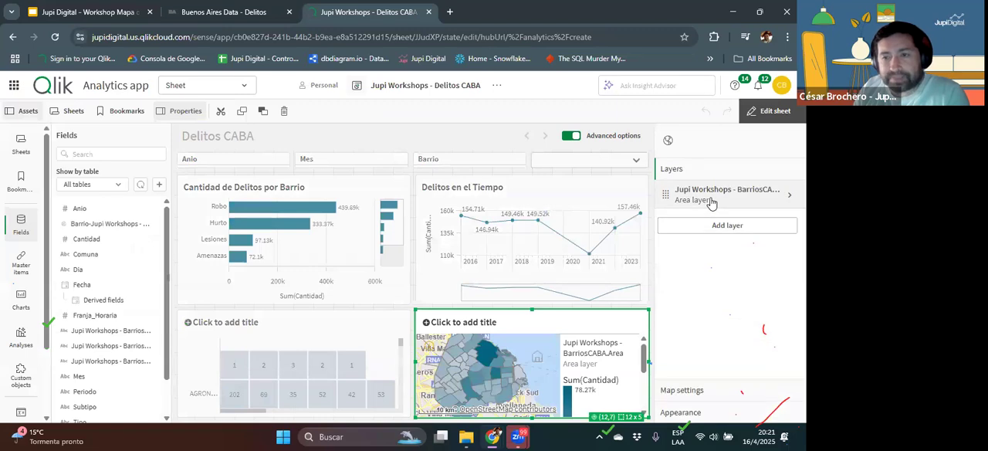
pyautogui.click(711, 202)
pyautogui.click(668, 161)
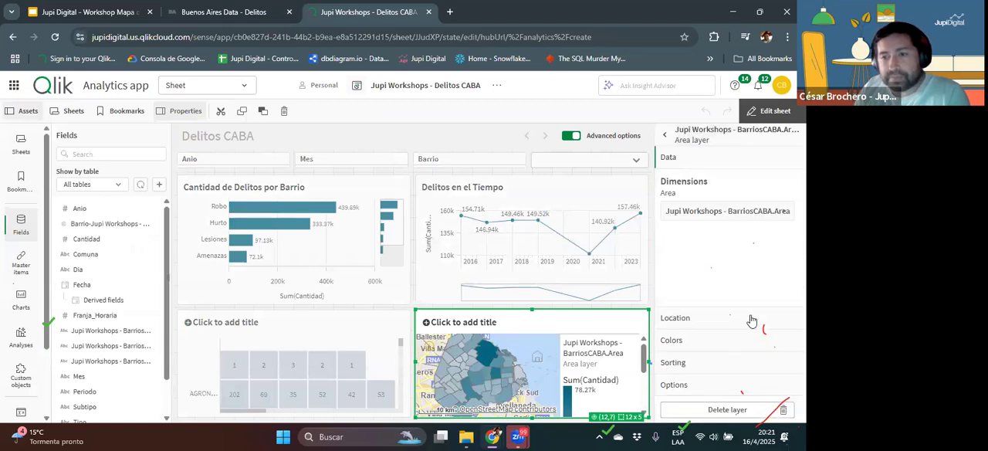
pyautogui.click(711, 323)
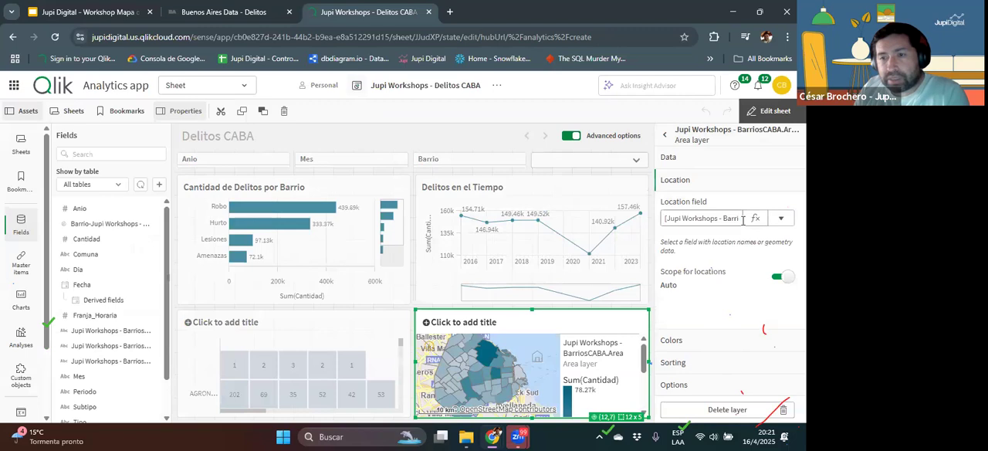
pyautogui.click(780, 220)
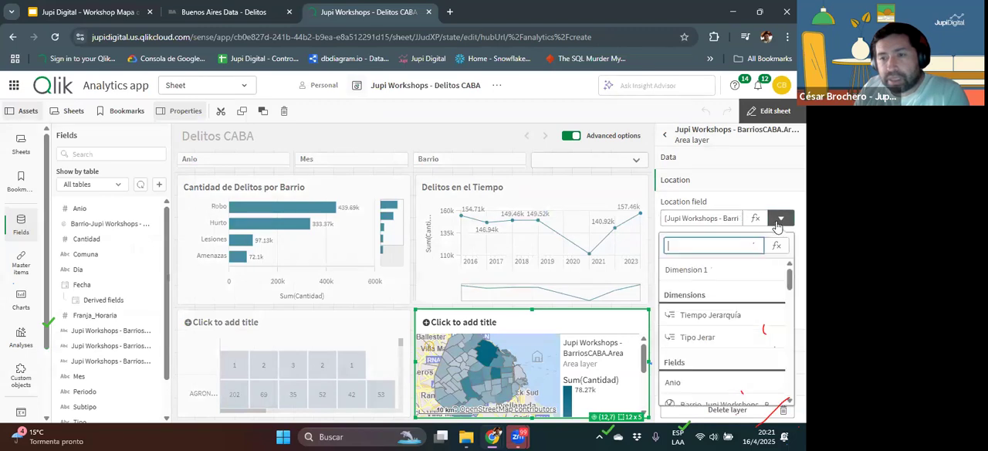
pyautogui.scroll(-3, 729, 309)
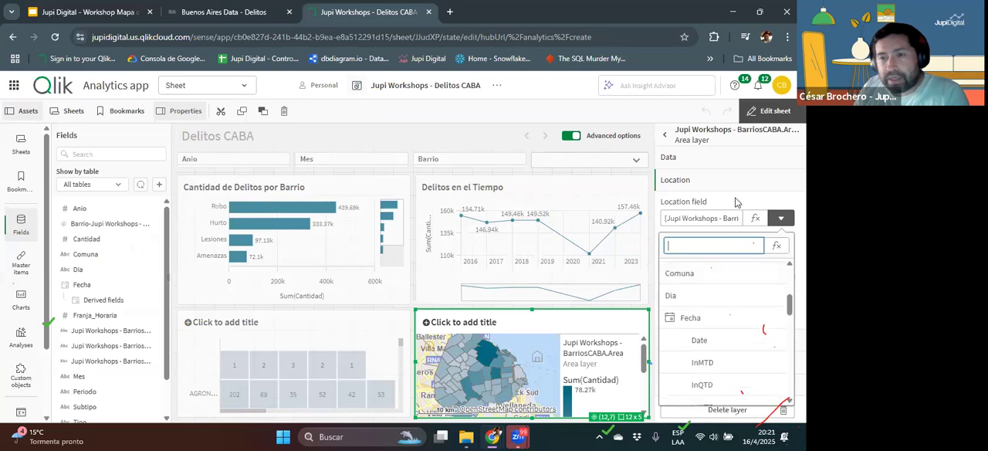
# Step: Clear the area layer's dimension expression, choose the Barrio-Jupi Workshops - BarriosCABA.Name field in the expression editor, and apply
pyautogui.click(674, 157)
pyautogui.click(733, 211)
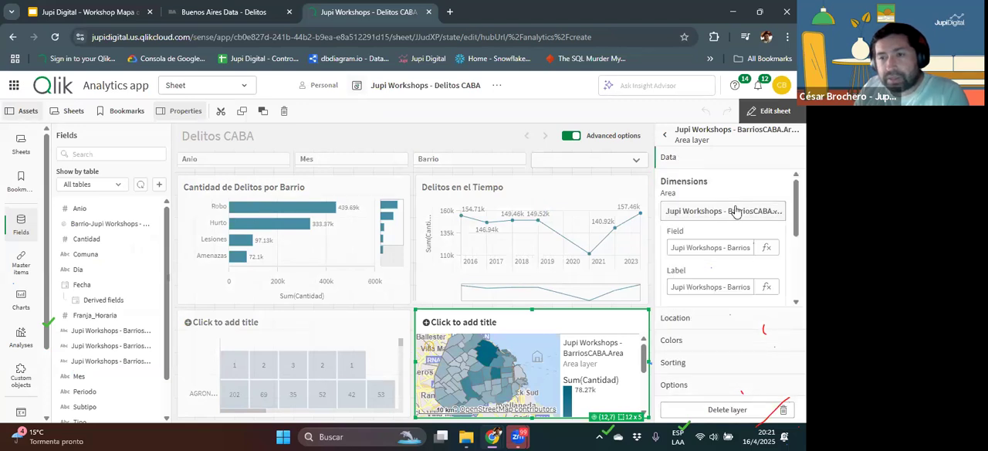
pyautogui.click(765, 247)
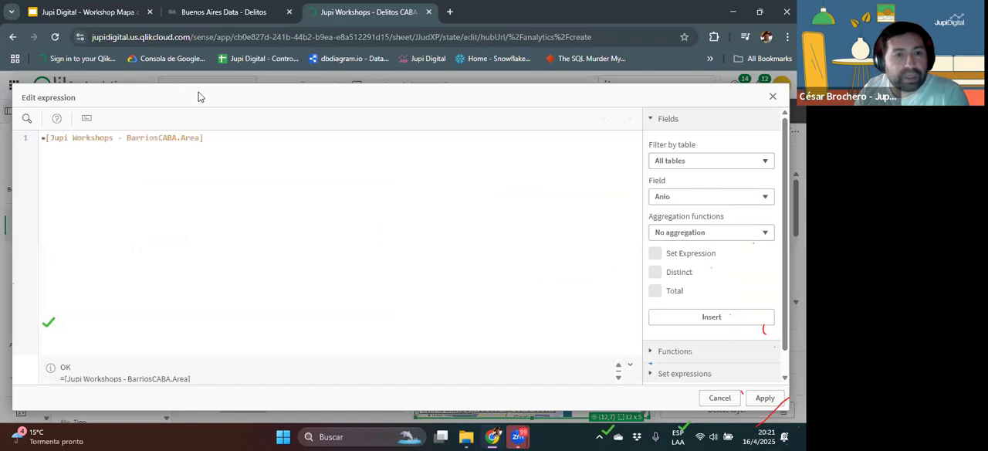
pyautogui.moveTo(218, 142); pyautogui.dragTo(85, 120)
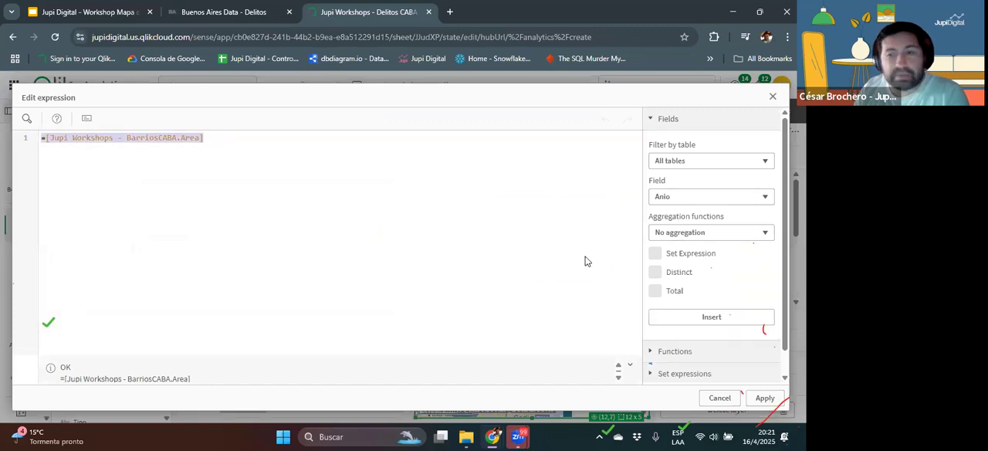
pyautogui.press('Delete')
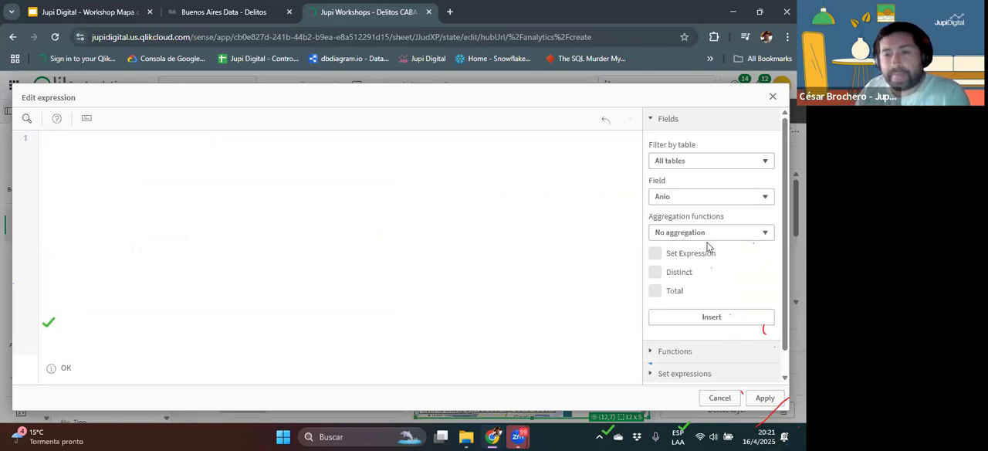
pyautogui.click(683, 198)
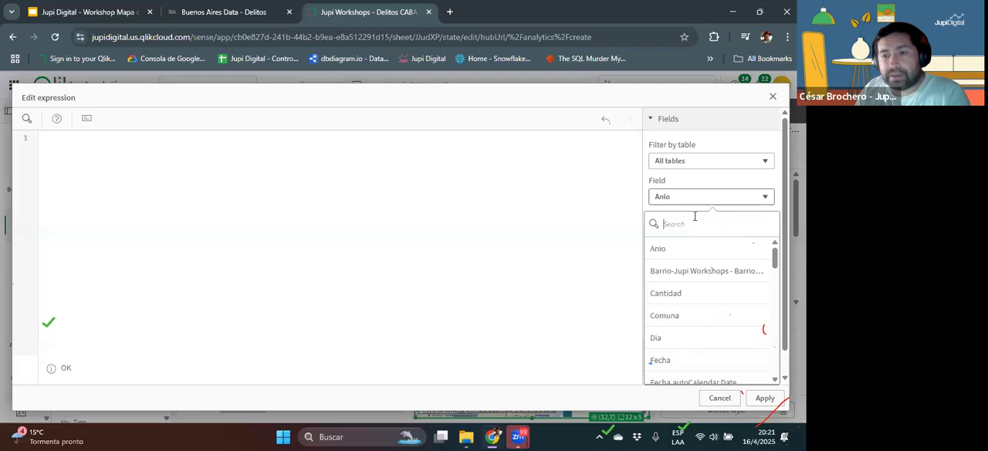
pyautogui.click(721, 271)
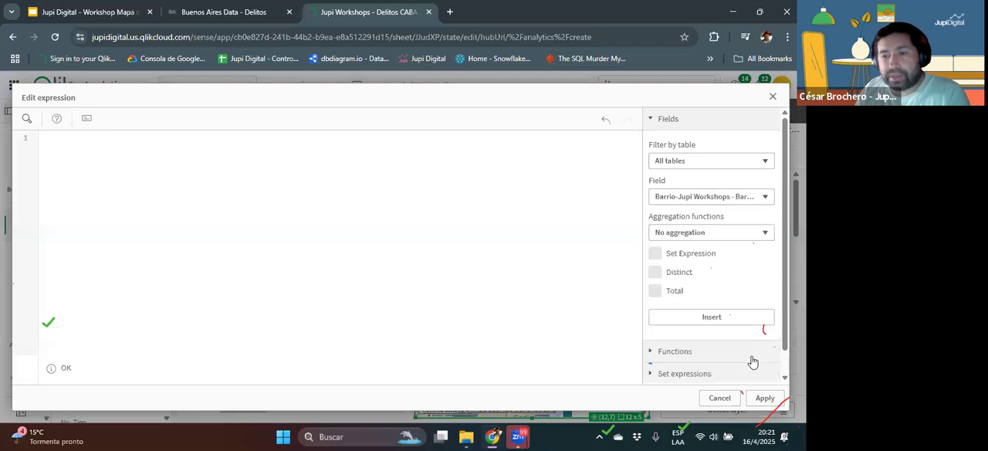
pyautogui.click(764, 397)
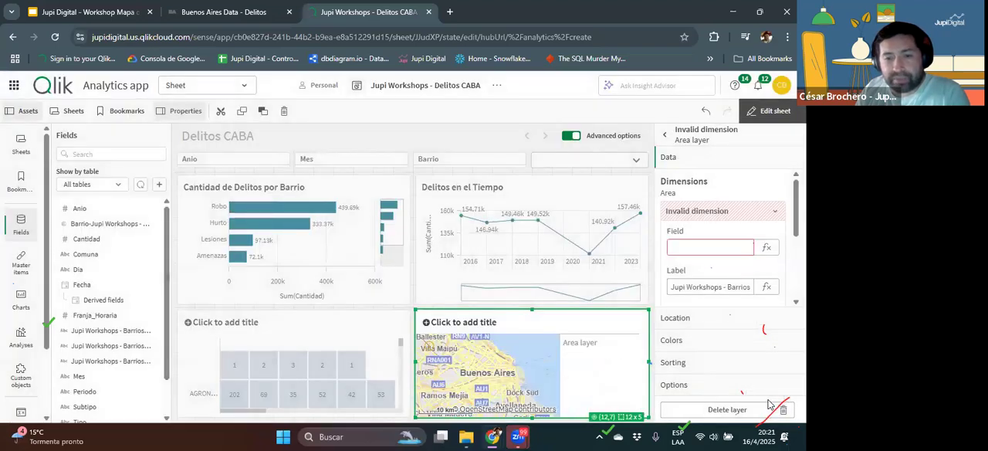
# Step: Insert the field [Barrio-Jupi Workshops - BarriosCABA.Name] as the area layer's dimension expression and apply it
pyautogui.click(716, 246)
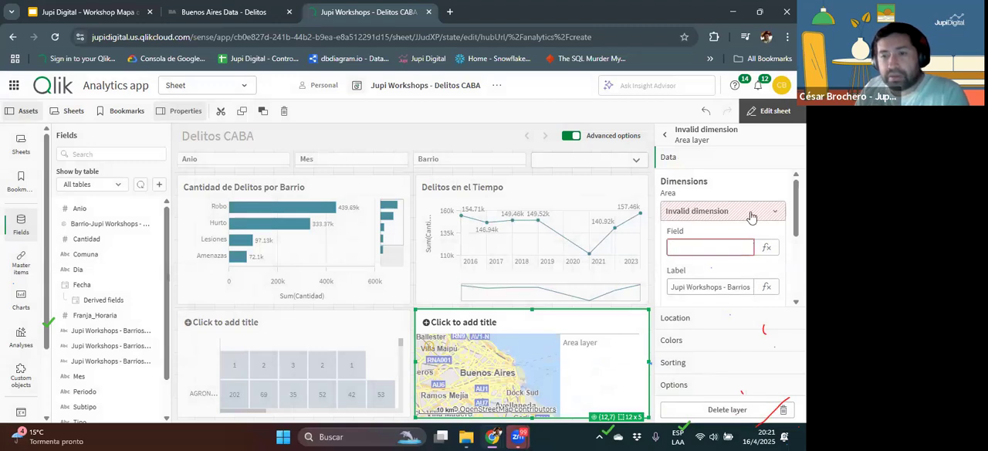
pyautogui.click(766, 247)
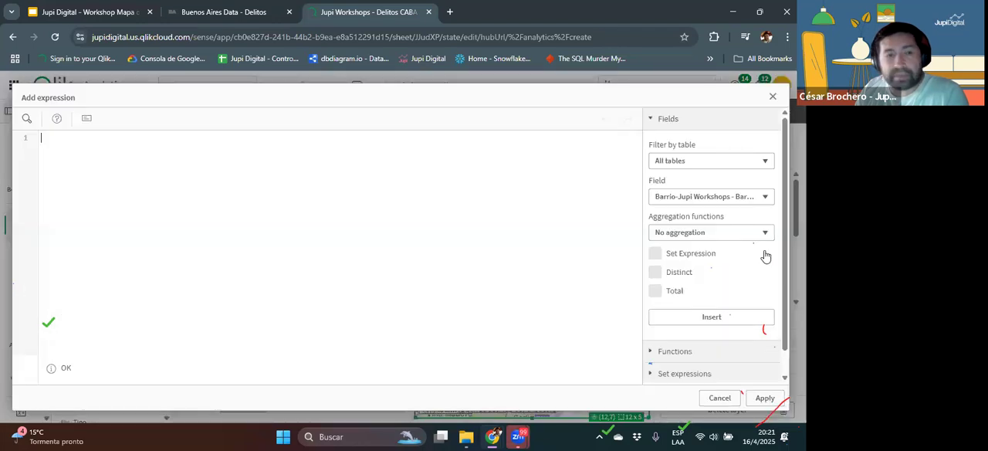
pyautogui.click(710, 198)
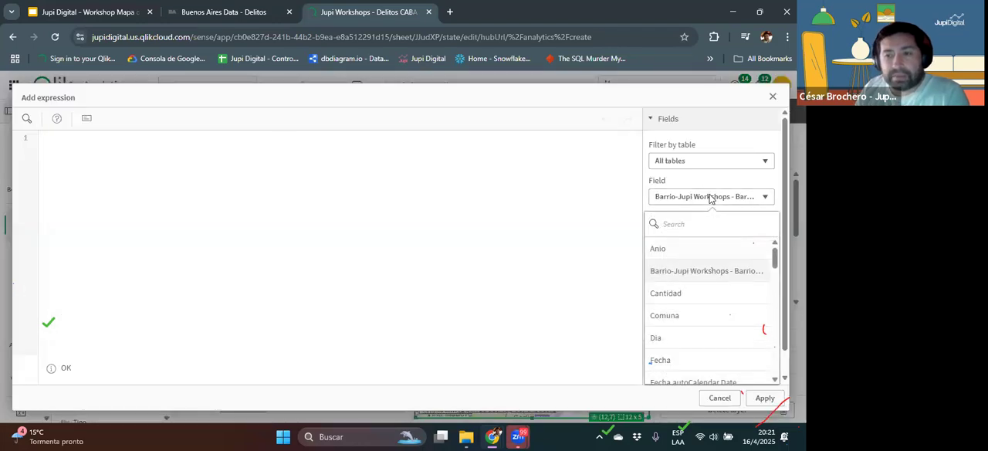
pyautogui.click(707, 277)
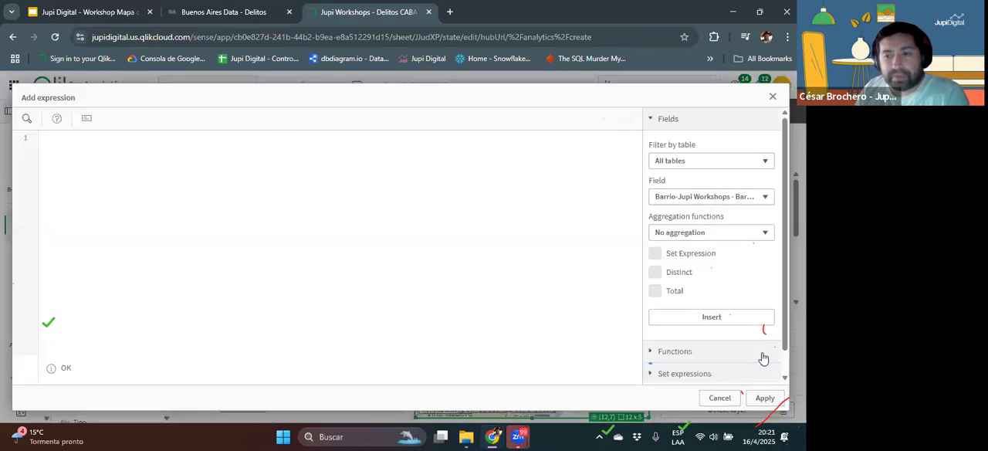
pyautogui.click(696, 317)
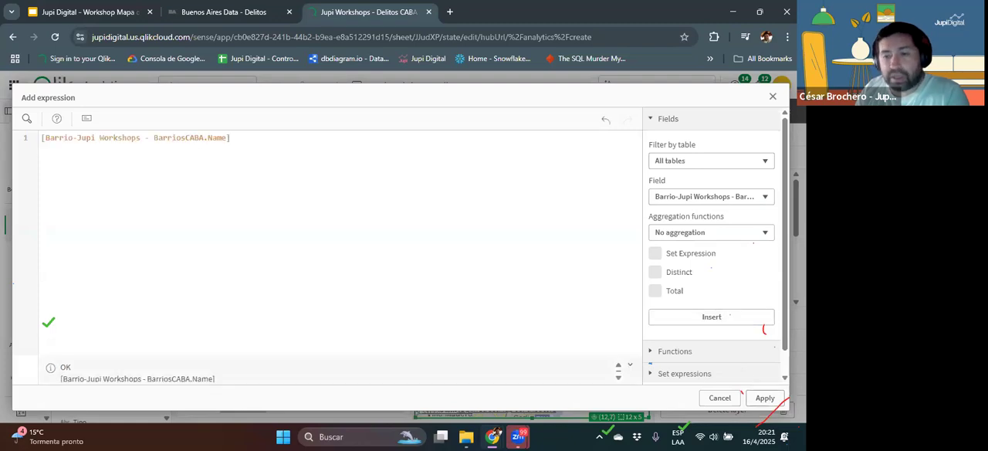
pyautogui.click(765, 398)
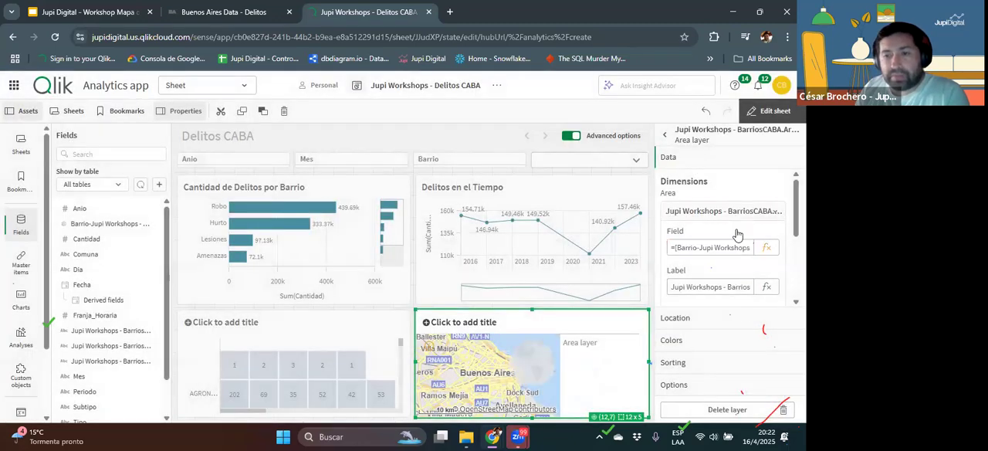
# Step: Set the area layer dimension's label to Barrio and finish editing the sheet
pyautogui.scroll(-5, 776, 309)
pyautogui.scroll(3, 725, 270)
pyautogui.click(725, 262)
pyautogui.click(672, 264)
pyautogui.moveTo(672, 264); pyautogui.dragTo(774, 291)
pyautogui.write('Barrio')
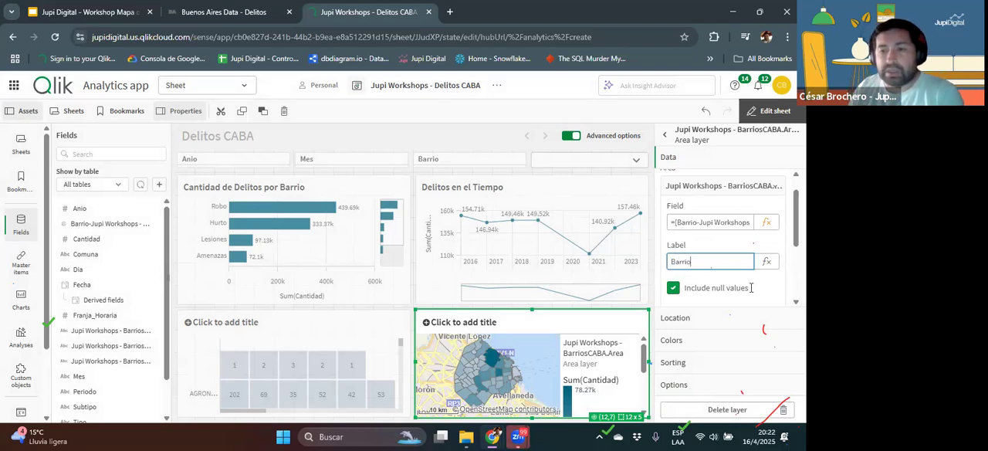
pyautogui.press('Return')
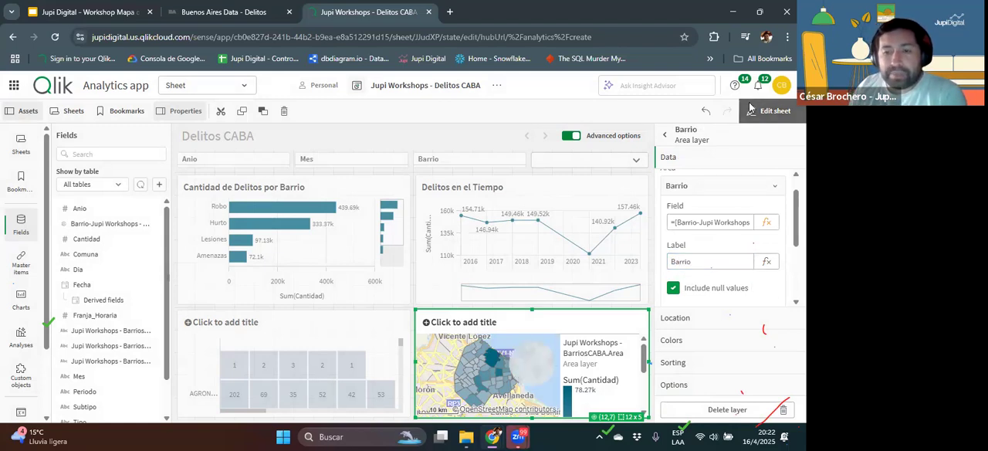
pyautogui.click(752, 111)
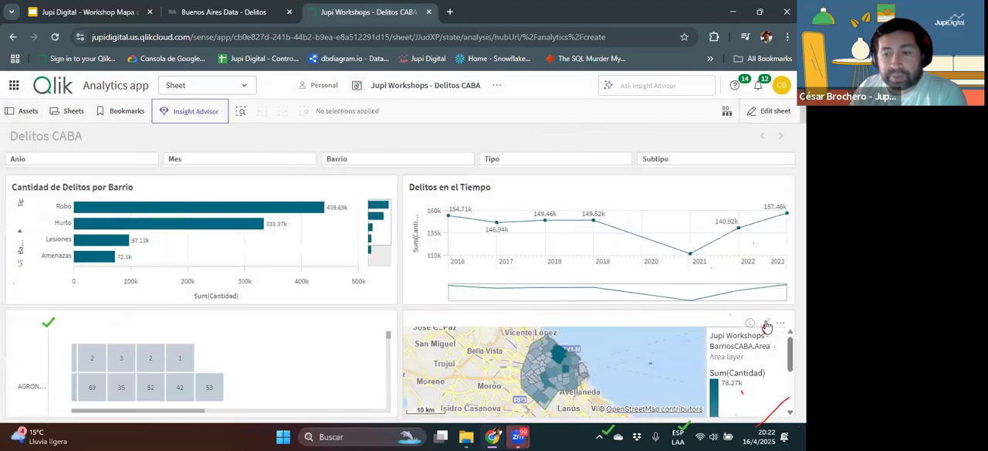
# Step: Enlarge the map and examine the neighbourhood names and crime counts for Palermo and Flores
pyautogui.click(763, 327)
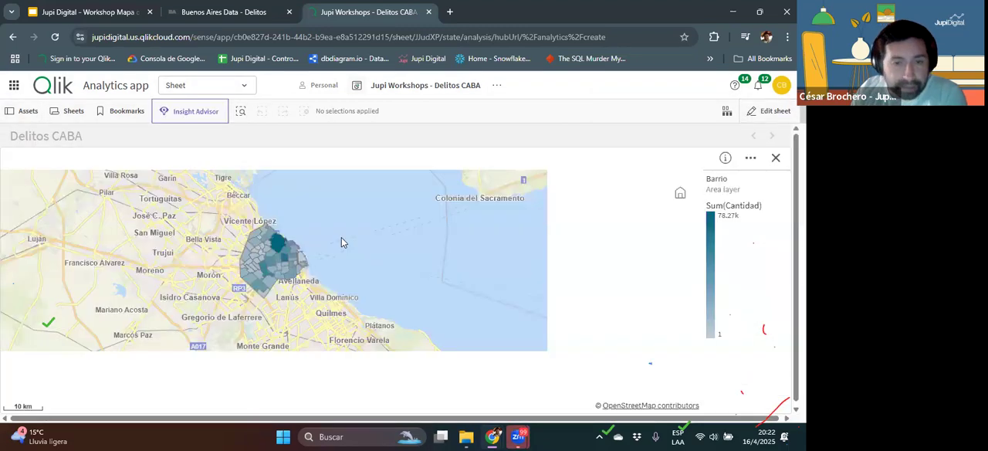
pyautogui.scroll(3, 380, 332)
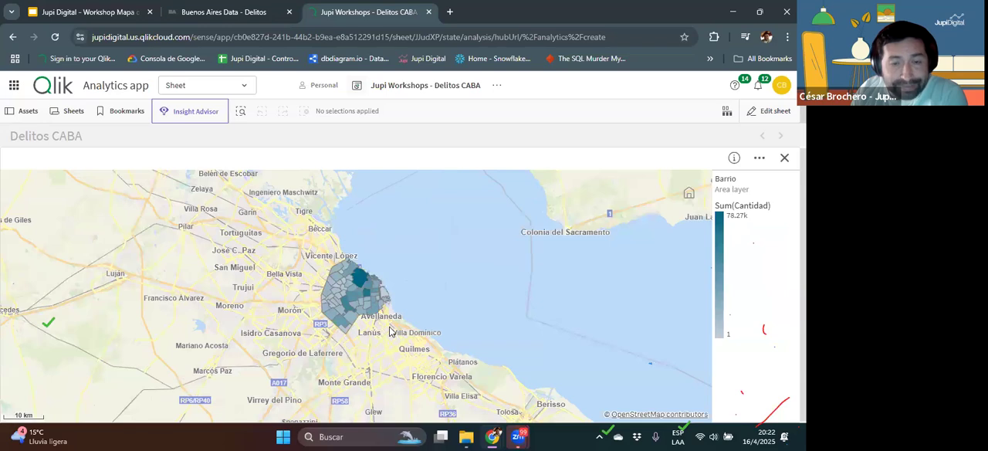
pyautogui.scroll(2, 409, 351)
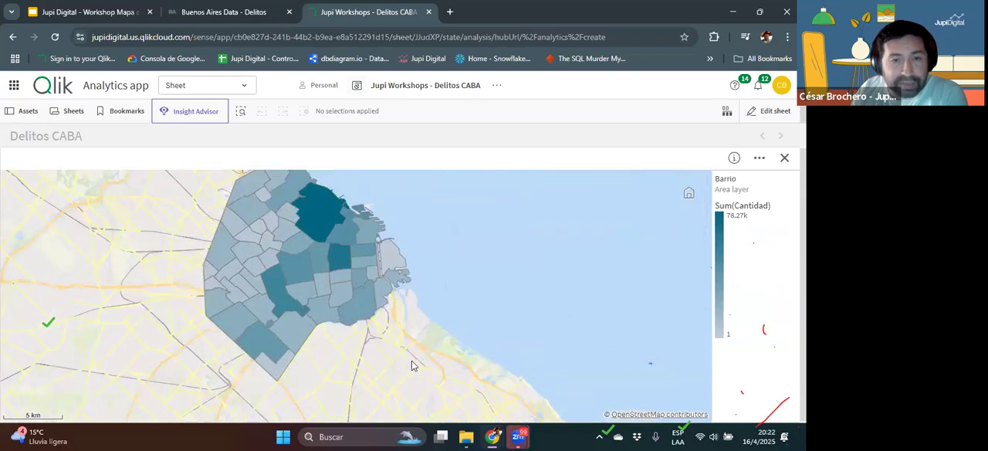
pyautogui.moveTo(325, 247)
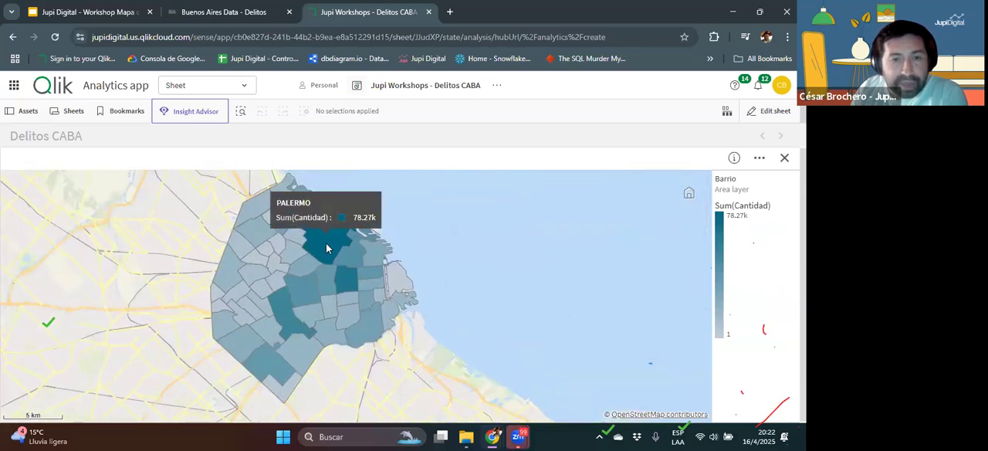
pyautogui.moveTo(285, 299)
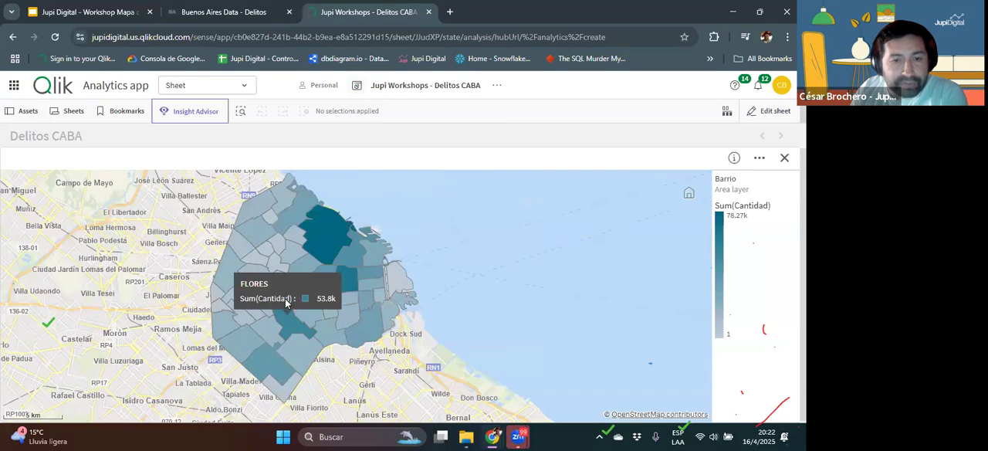
# Step: Examine the neighbourhood crime shading on the enlarged map and return to the full sheet
pyautogui.moveTo(348, 284)
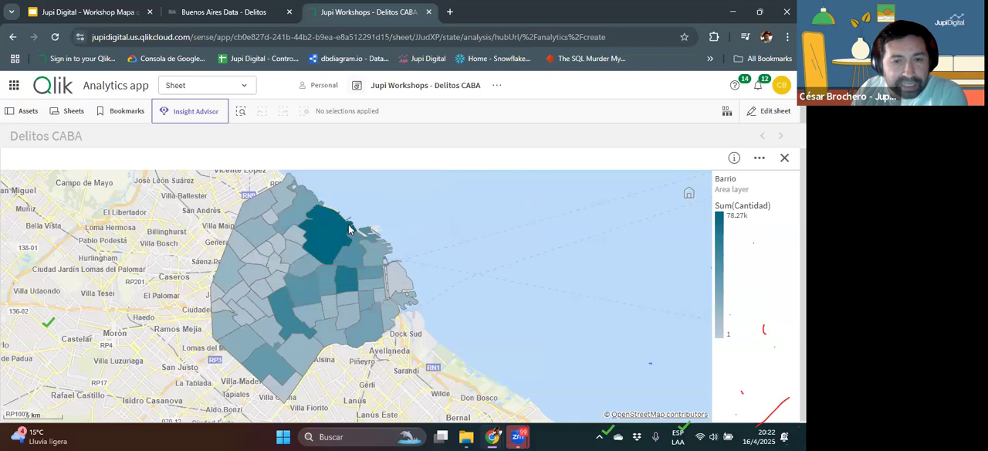
pyautogui.moveTo(399, 274)
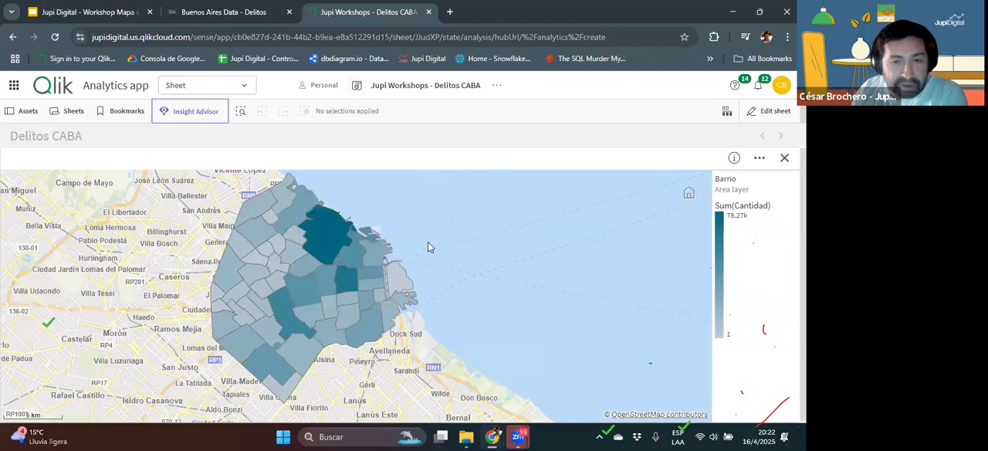
pyautogui.moveTo(352, 262)
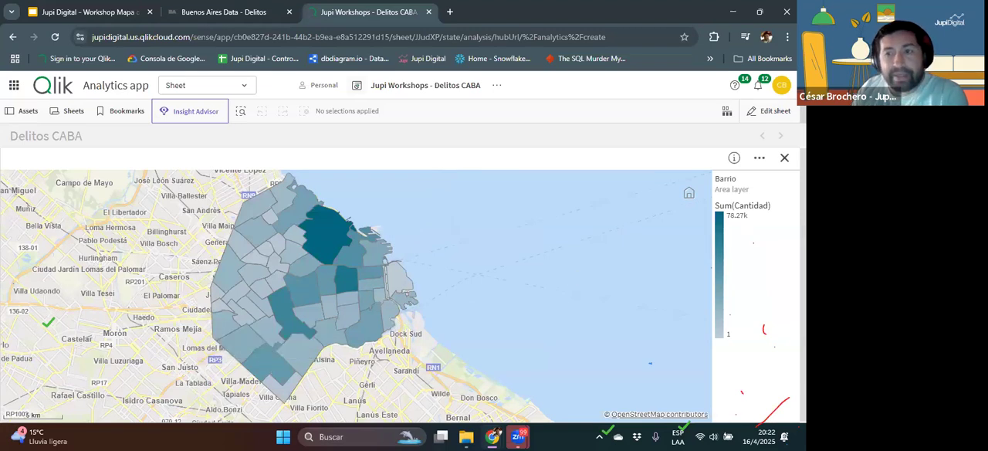
pyautogui.click(783, 159)
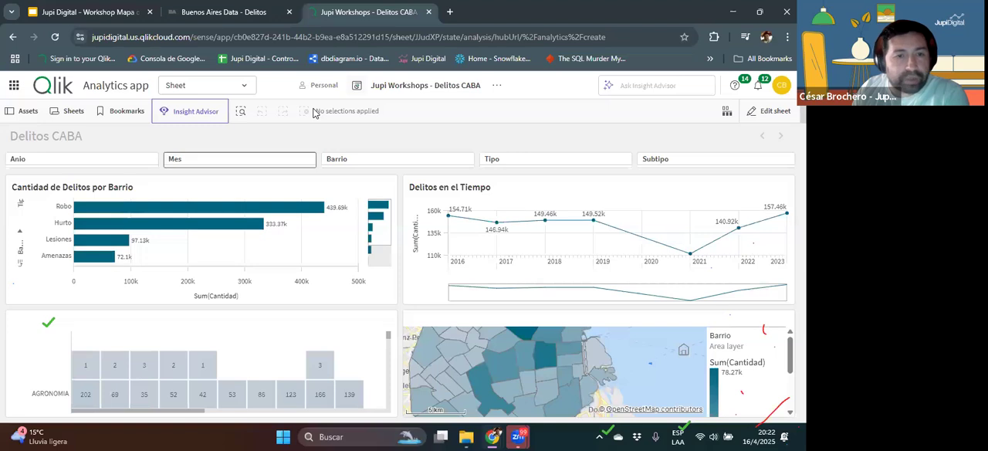
# Step: Filter the Delitos CABA sheet to 2021 with the Anio filter
pyautogui.click(123, 158)
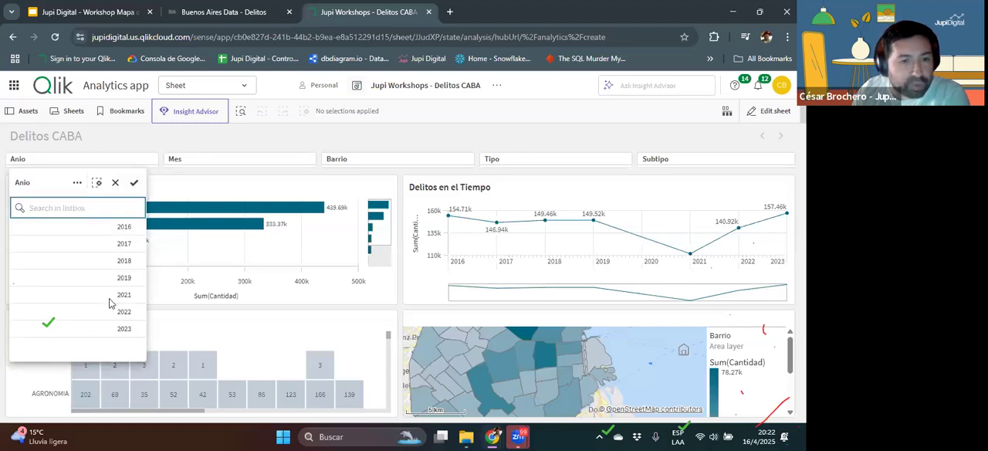
pyautogui.click(114, 294)
pyautogui.click(131, 183)
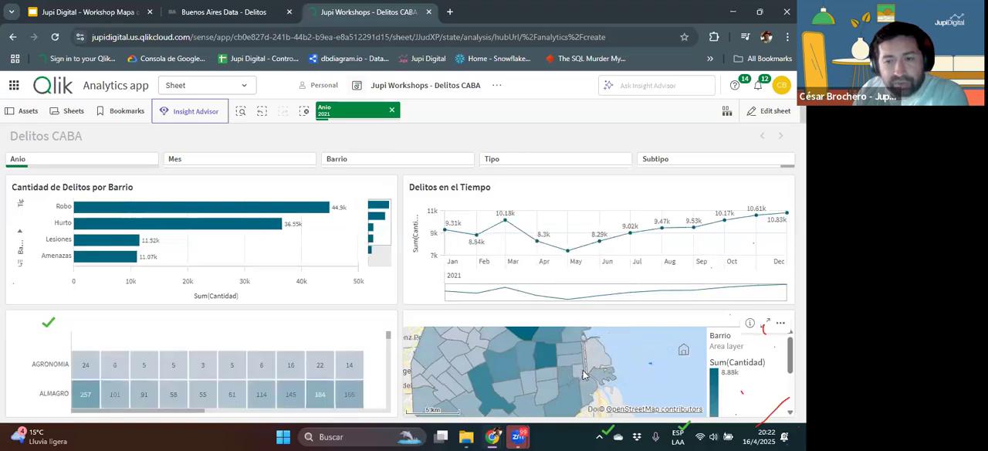
# Step: Examine the 2021 crime shading and its colour scale on the enlarged map, and clear the Anio selection
pyautogui.click(766, 323)
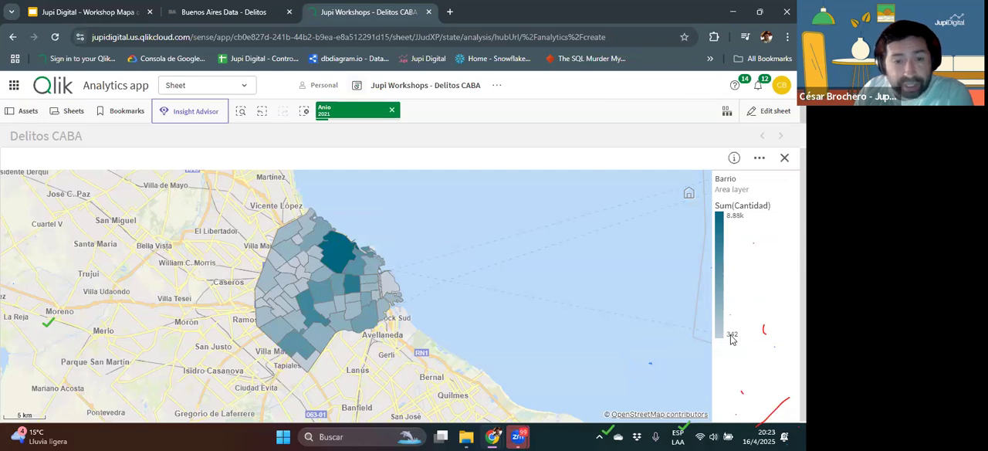
pyautogui.moveTo(392, 288)
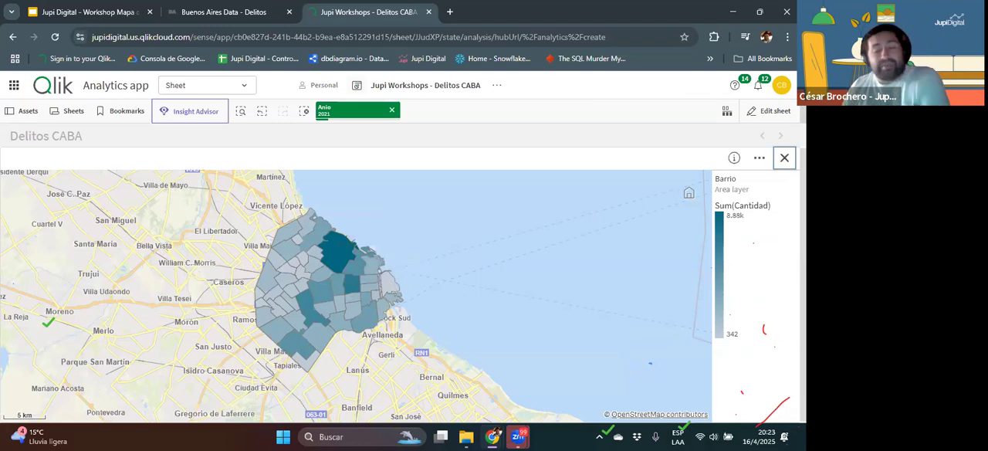
pyautogui.click(784, 158)
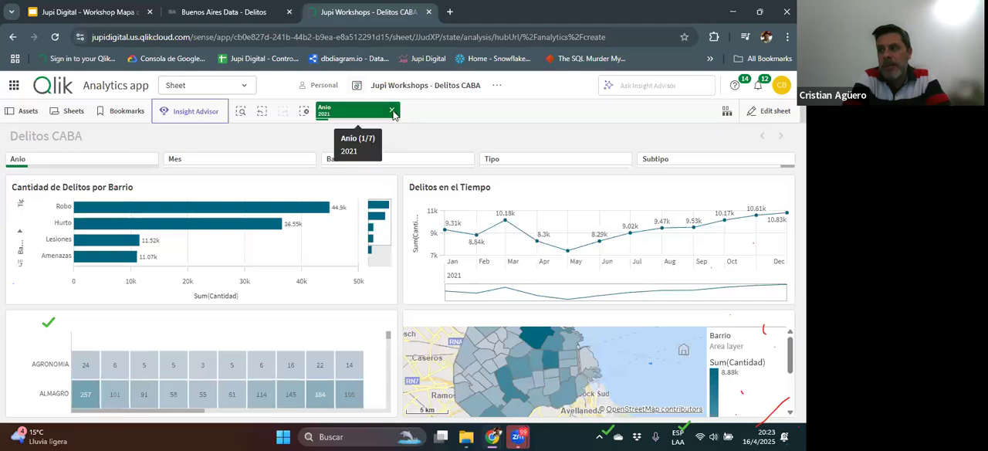
pyautogui.click(393, 112)
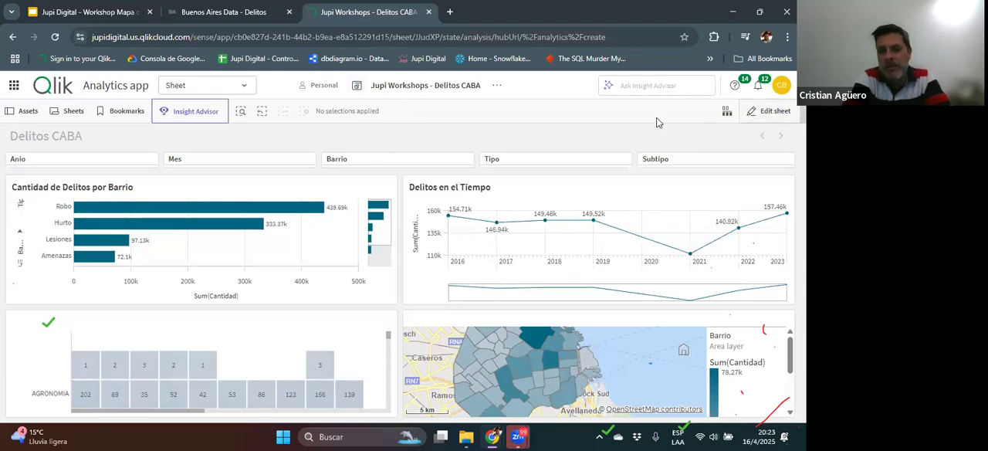
# Step: Open the data model viewer and preview the rows of the Mapa del Delito CABA table
pyautogui.click(226, 87)
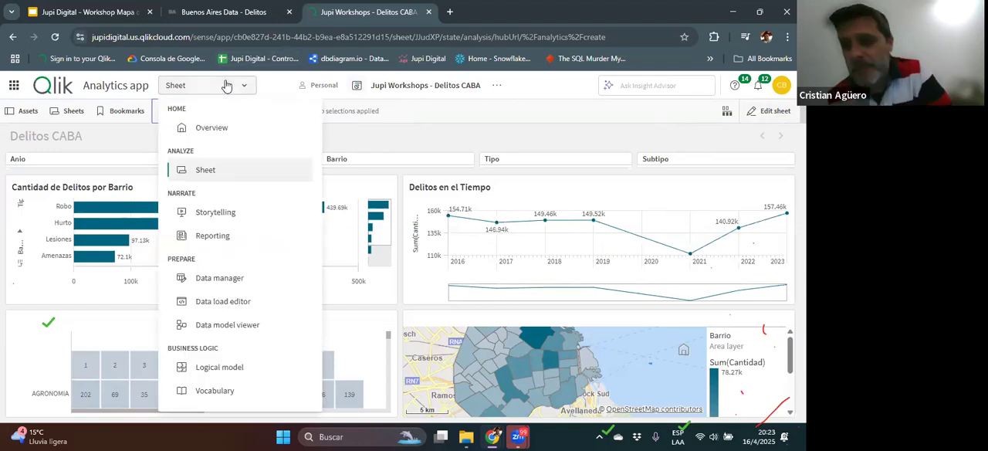
pyautogui.click(223, 327)
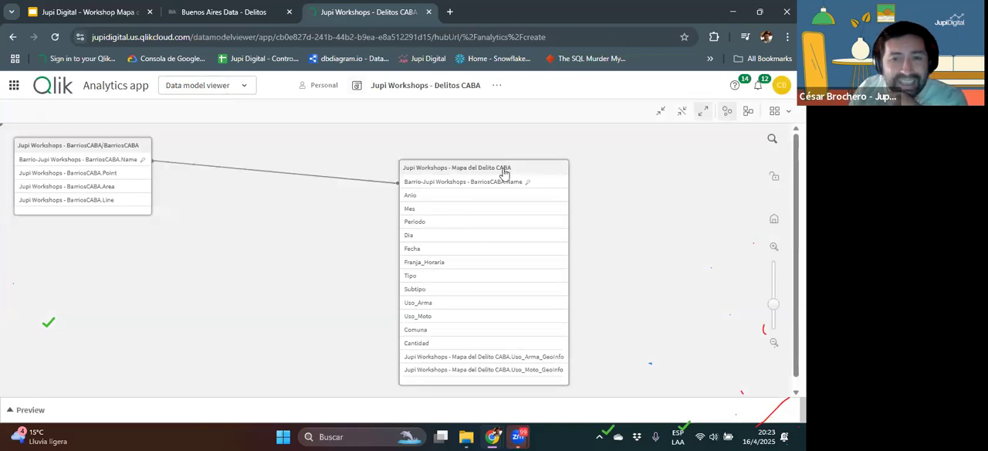
pyautogui.scroll(1, 560, 290)
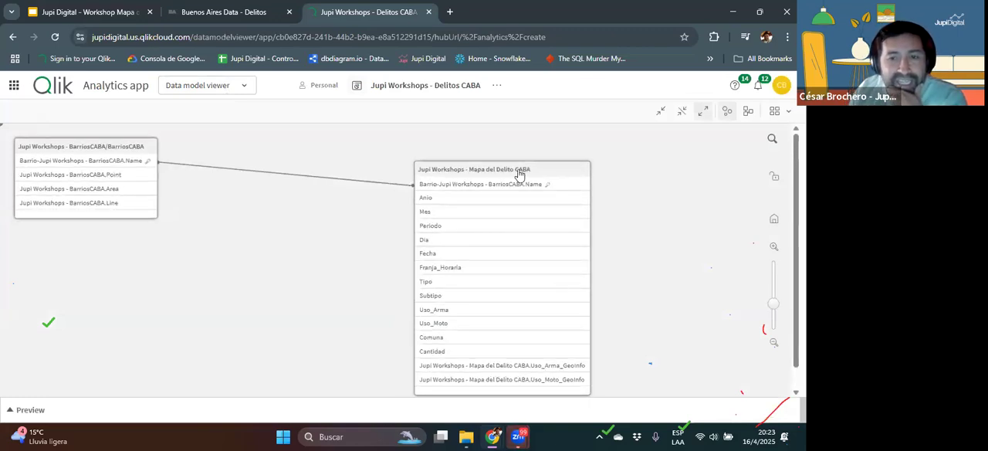
pyautogui.click(459, 170)
pyautogui.click(45, 409)
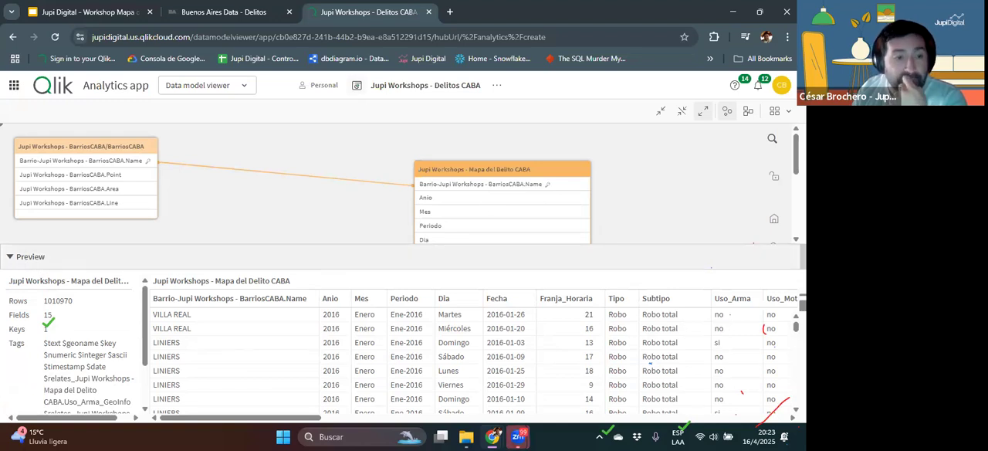
# Step: Collapse the preview and move the BarriosCABA table closer to the Mapa del Delito CABA table
pyautogui.click(23, 259)
pyautogui.moveTo(78, 152); pyautogui.dragTo(216, 180)
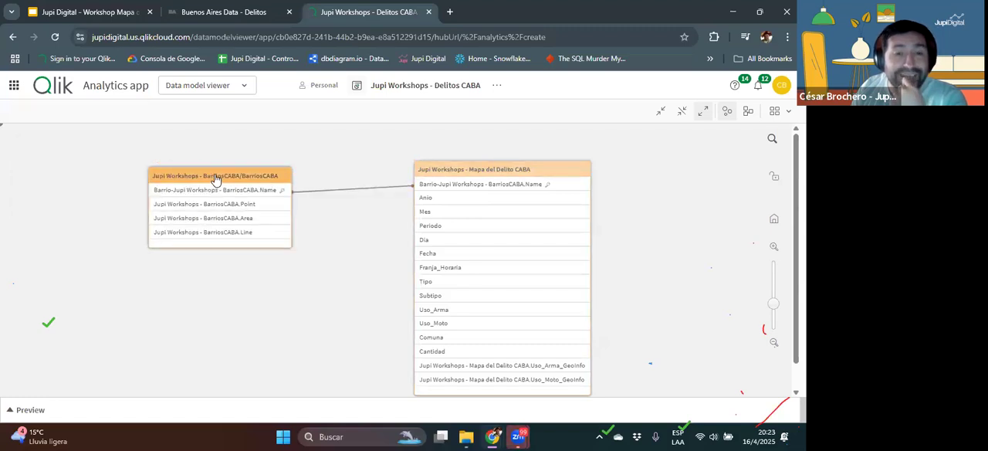
# Step: Switch to the BA Data Delitos dataset page, look through its downloadable reports, and return to the data model
pyautogui.click(218, 17)
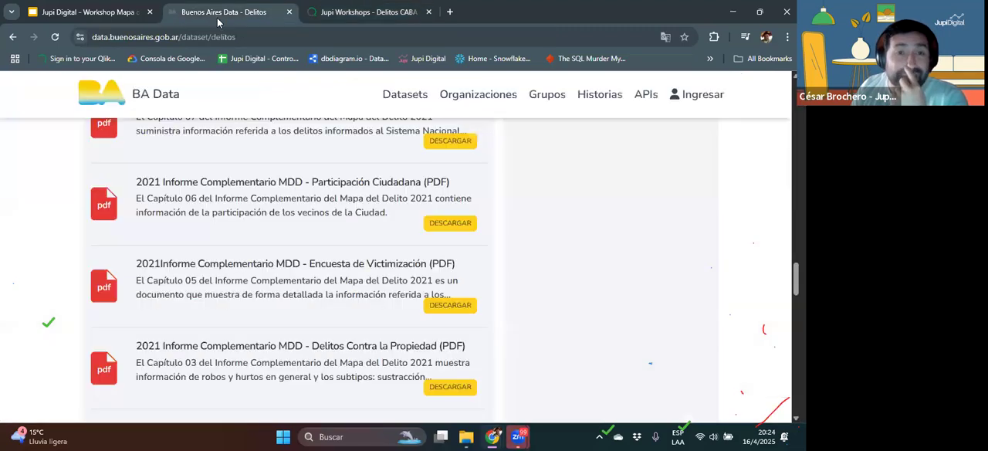
pyautogui.scroll(2, 392, 272)
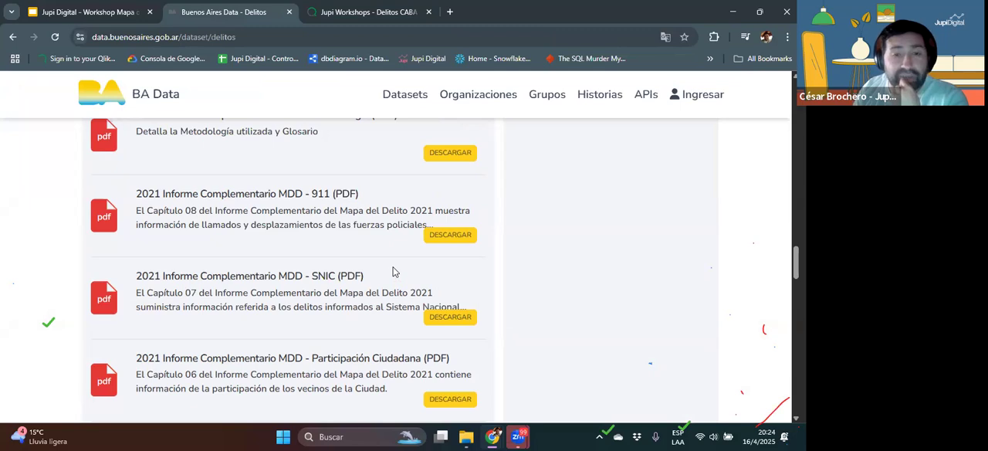
pyautogui.scroll(2, 392, 271)
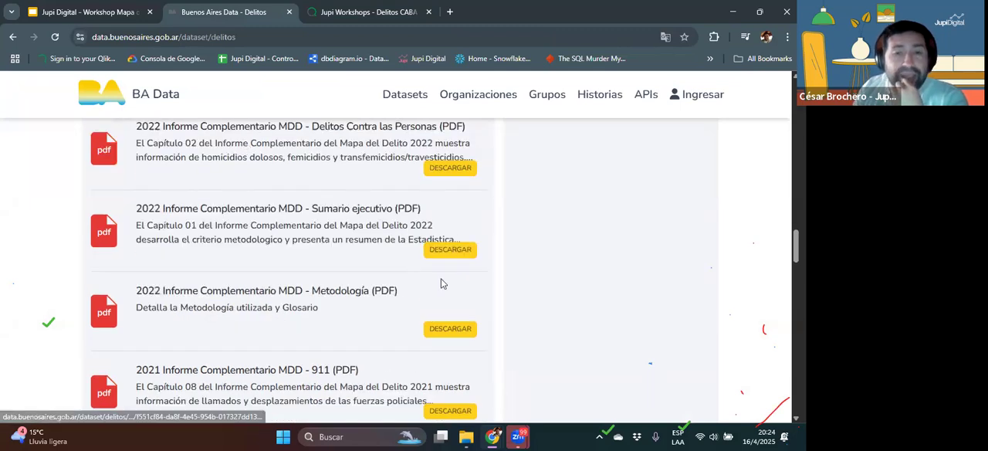
pyautogui.click(354, 22)
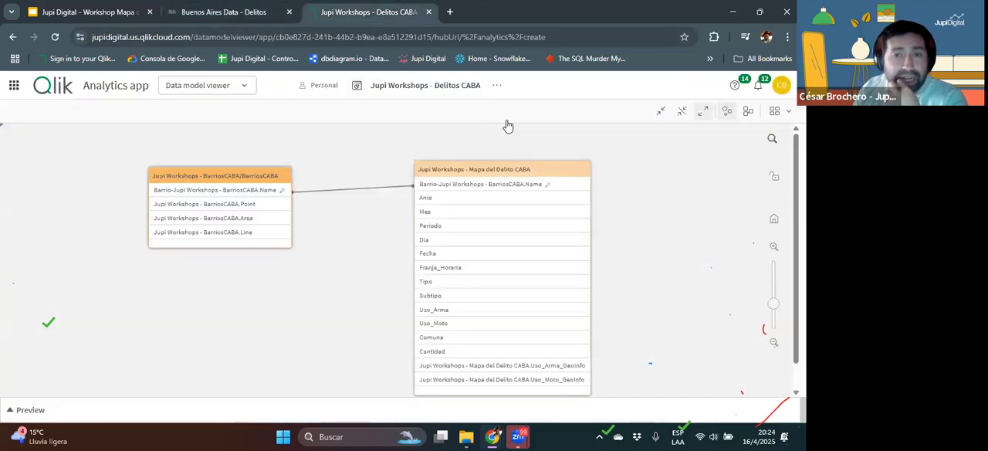
# Step: Preview the BarriosCABA table and examine its Name, Point and Area fields, including the polygon coordinates
pyautogui.click(220, 176)
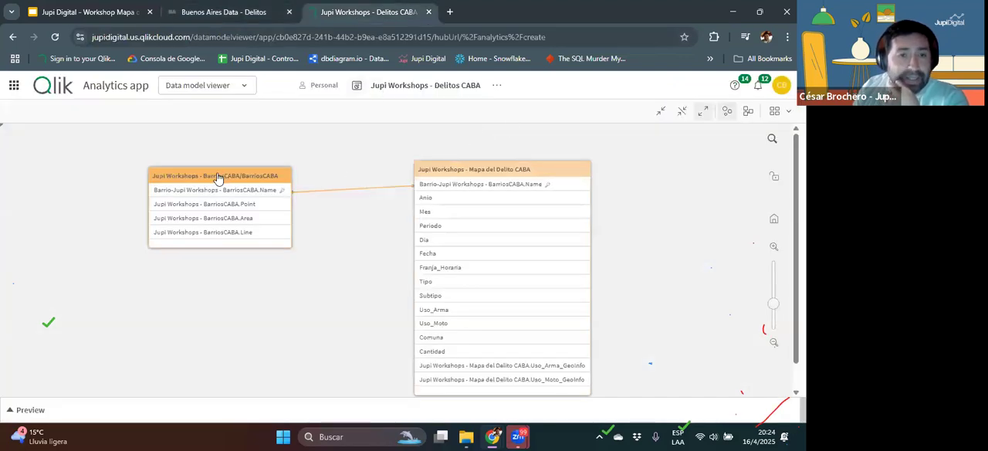
pyautogui.click(30, 410)
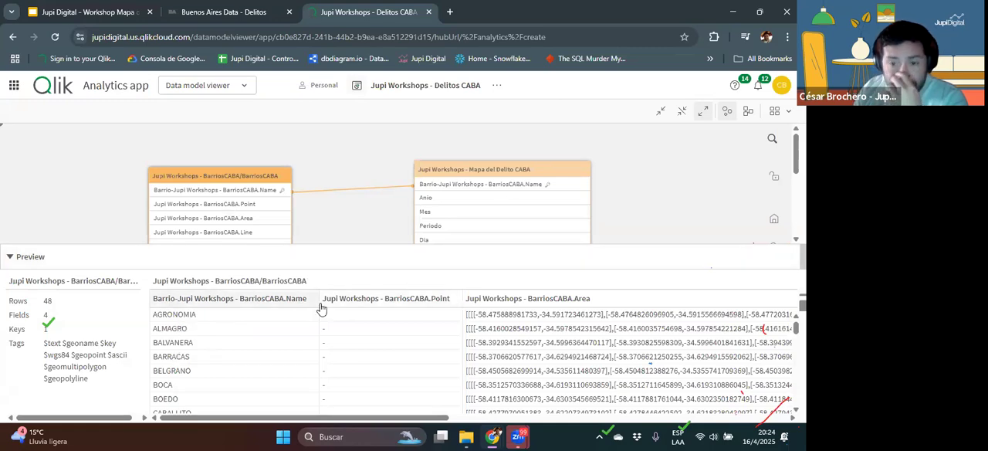
pyautogui.moveTo(382, 420); pyautogui.dragTo(492, 420)
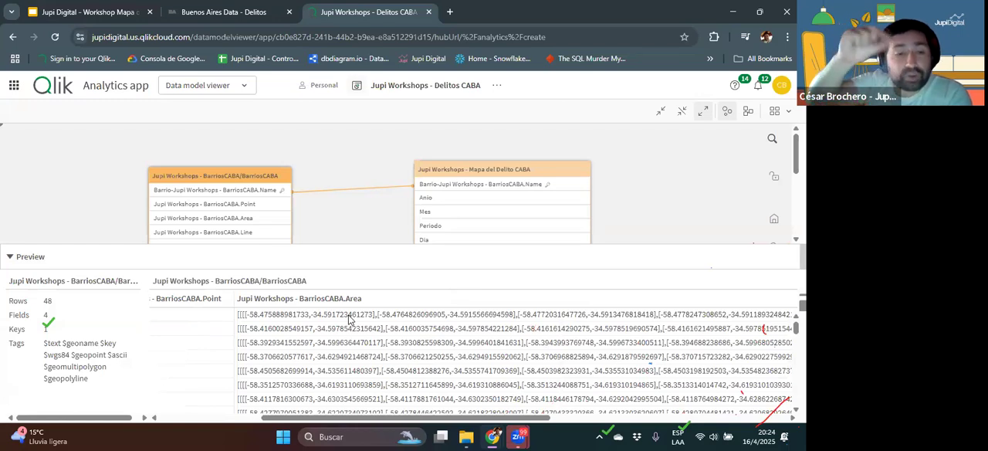
pyautogui.moveTo(326, 417); pyautogui.dragTo(189, 402)
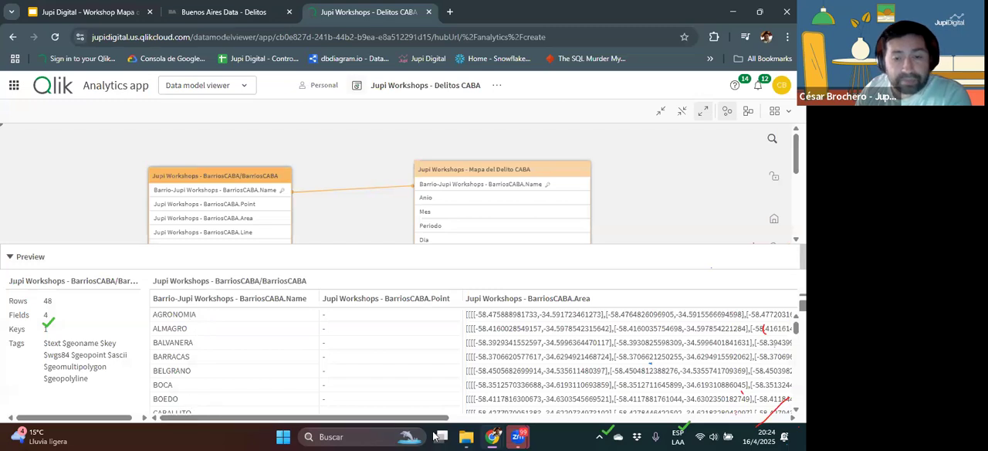
pyautogui.moveTo(409, 419); pyautogui.dragTo(495, 417)
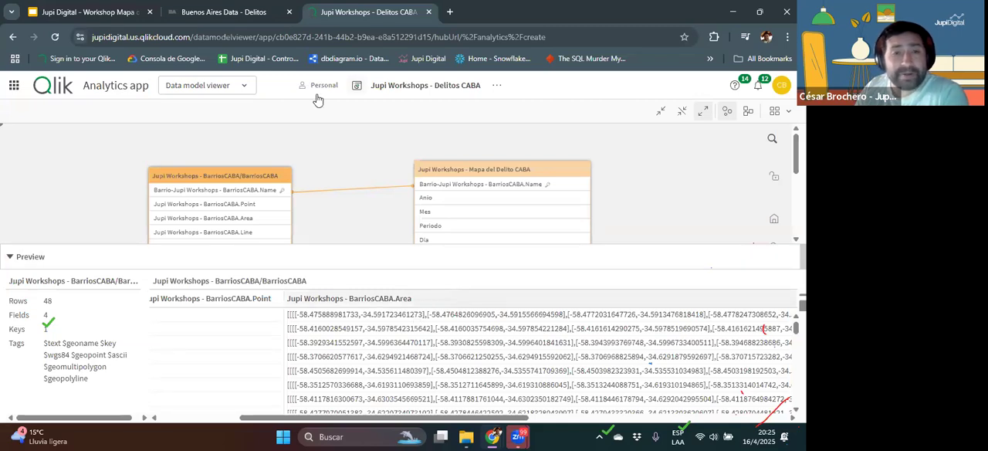
# Step: Return to the Delitos CABA sheet and enlarge the map to examine the city's neighbourhoods up close
pyautogui.click(230, 87)
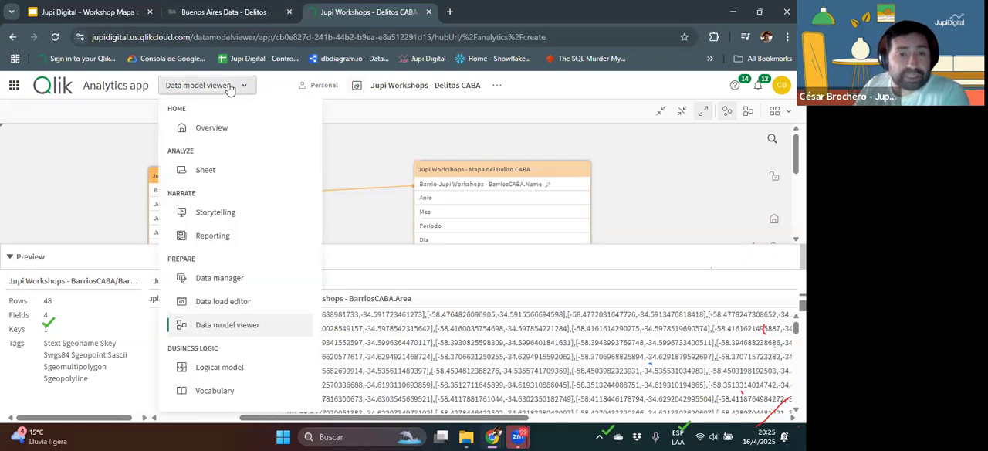
pyautogui.click(206, 169)
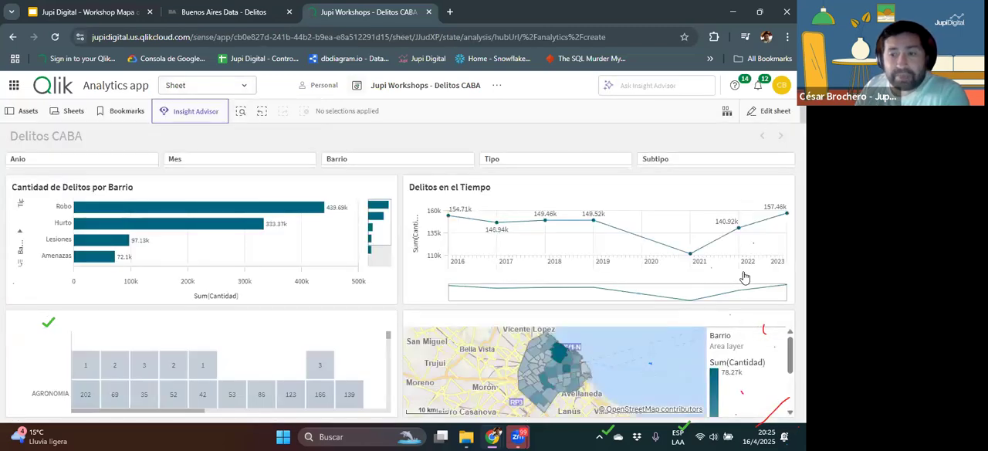
pyautogui.click(767, 322)
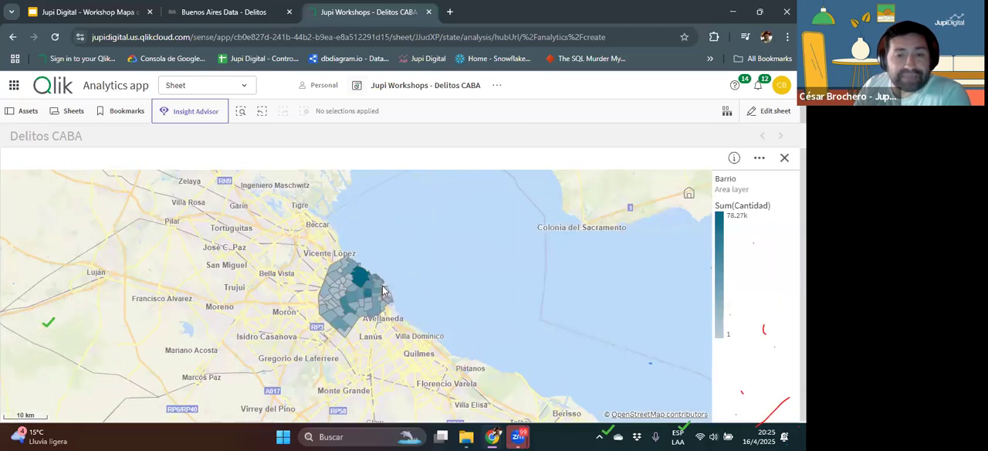
pyautogui.scroll(3, 383, 290)
pyautogui.scroll(1, 355, 286)
pyautogui.scroll(1, 355, 285)
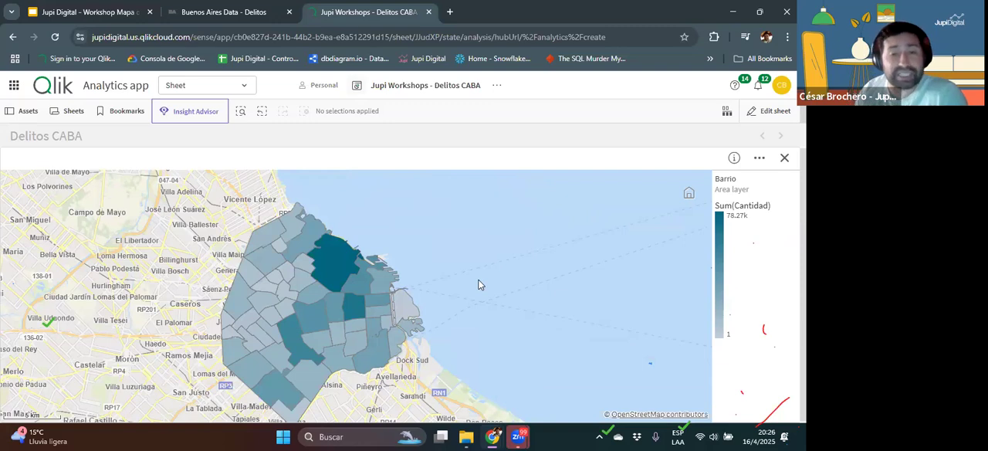
# Step: Open the sheet for editing, review the Barrio area layer's sorting properties, and finish editing
pyautogui.click(768, 111)
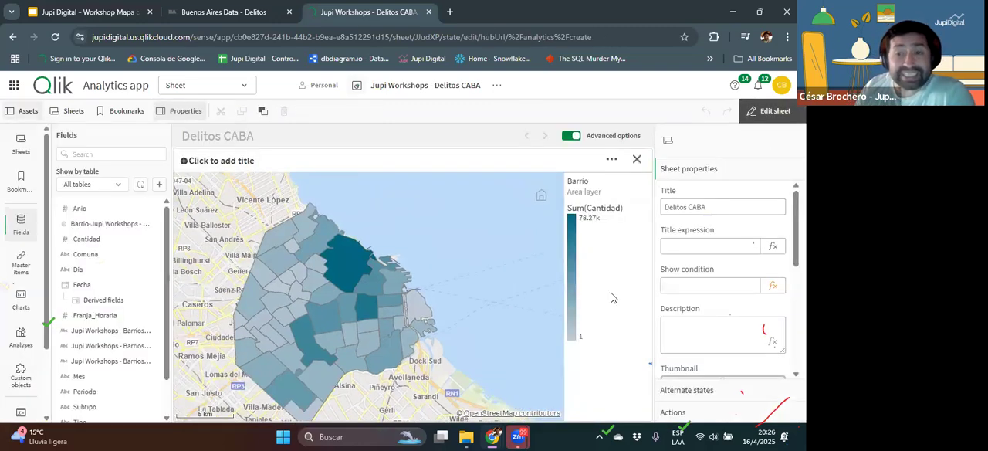
pyautogui.click(612, 297)
pyautogui.click(723, 361)
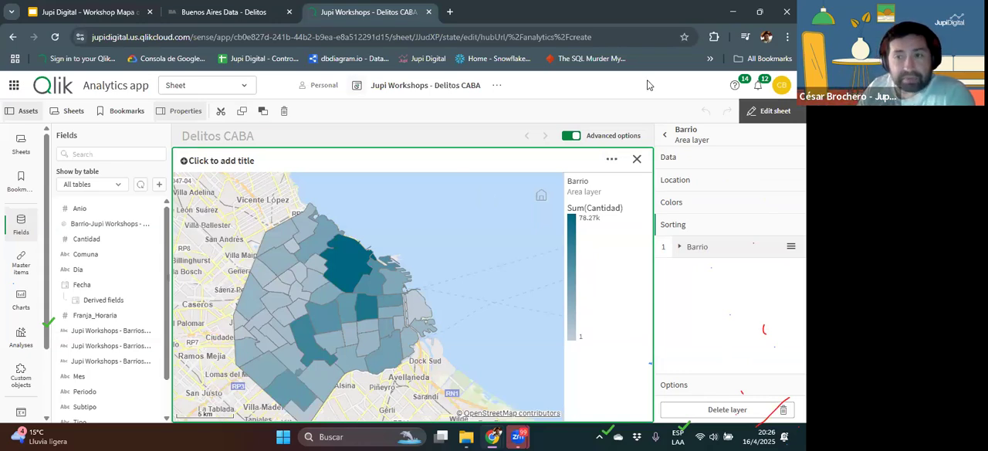
pyautogui.click(764, 119)
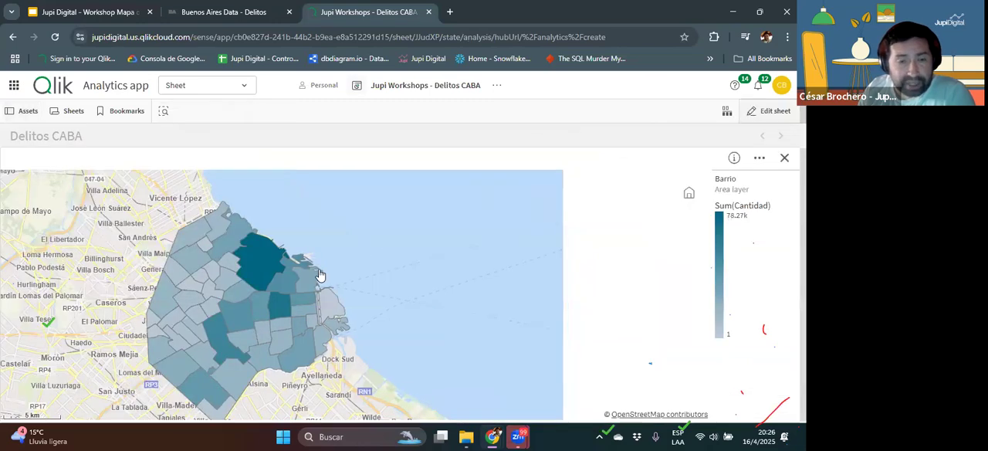
# Step: Check the Puerto Madero crime count on the enlarged map and return to the full sheet
pyautogui.scroll(-1, 318, 279)
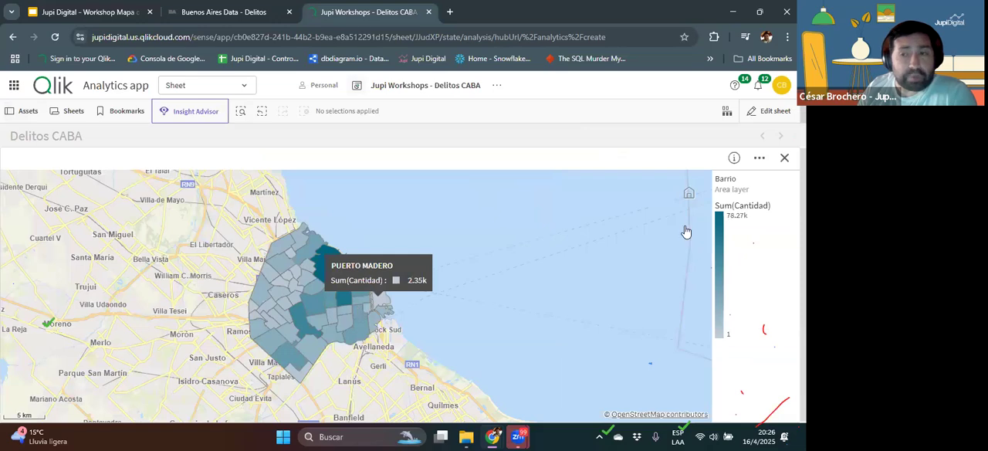
pyautogui.click(784, 158)
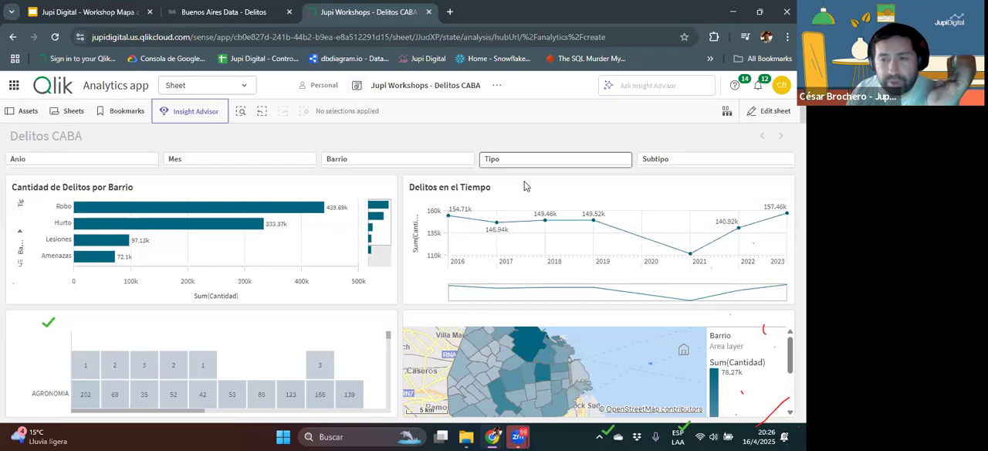
# Step: Enlarge the Delitos en el Tiempo line chart, examine the yearly trend around 2021, and restore the sheet view
pyautogui.moveTo(692, 254)
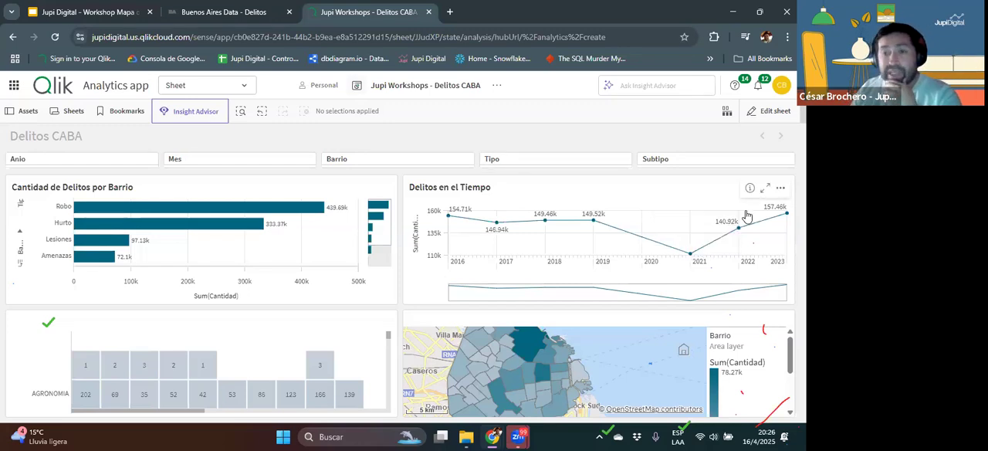
pyautogui.click(763, 189)
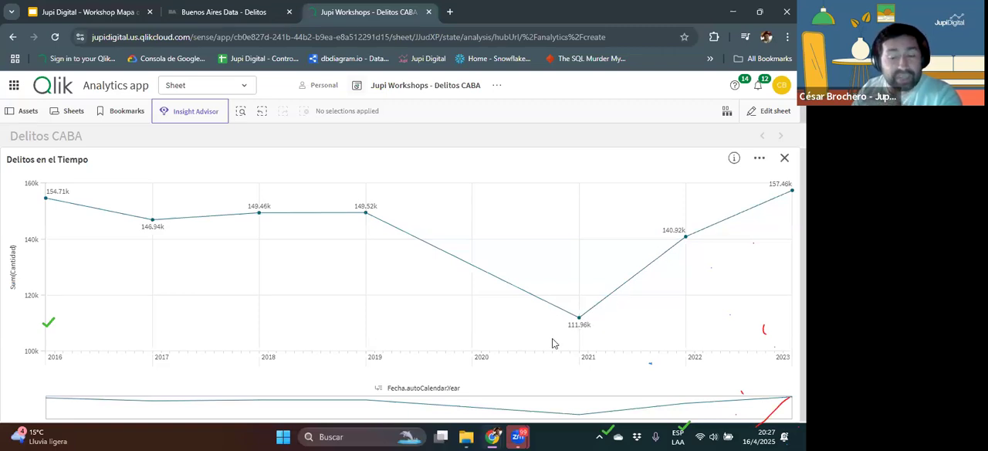
pyautogui.moveTo(581, 318)
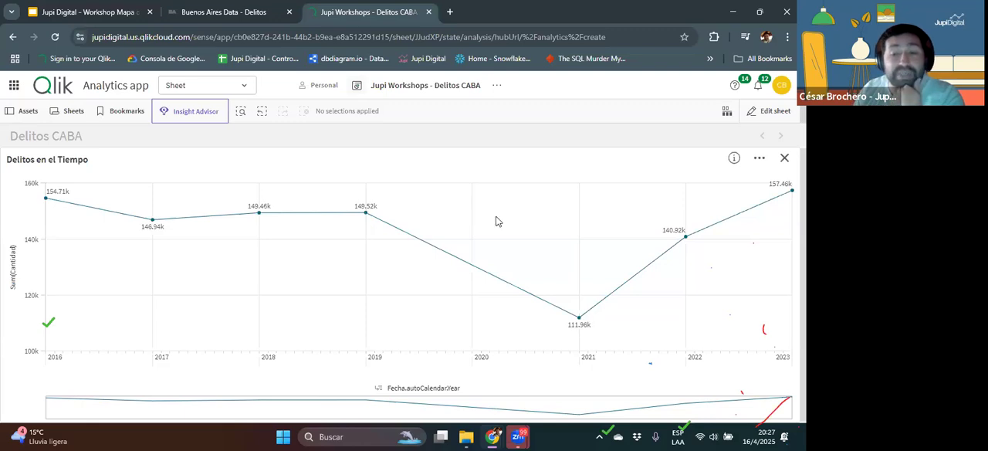
pyautogui.click(784, 158)
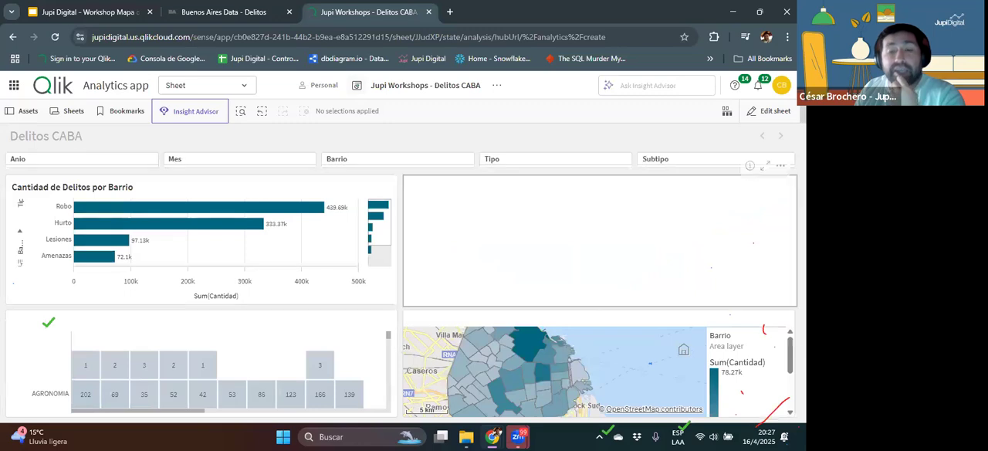